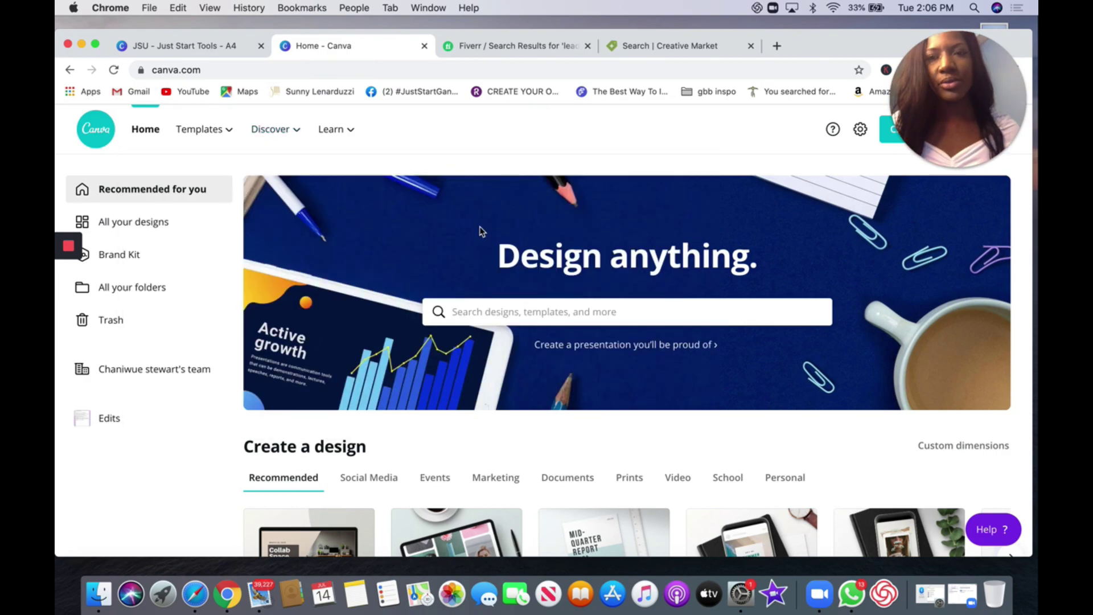
# - Switch to the JSU - Just Start Tools design and scroll through its pages from the cover to page 5
pyautogui.click(214, 48)
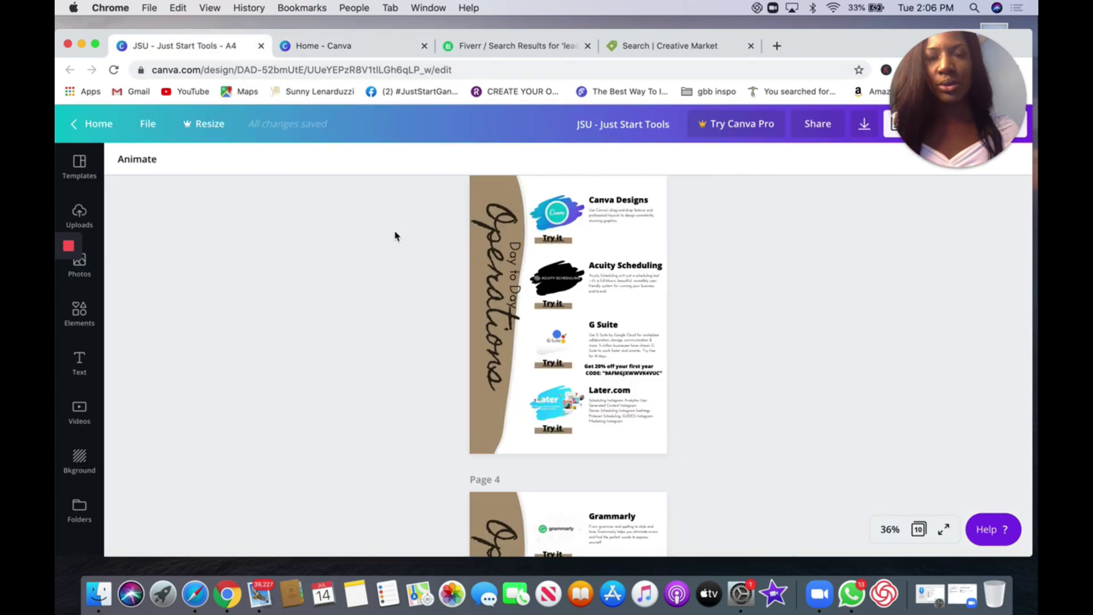
pyautogui.scroll(15, 454, 374)
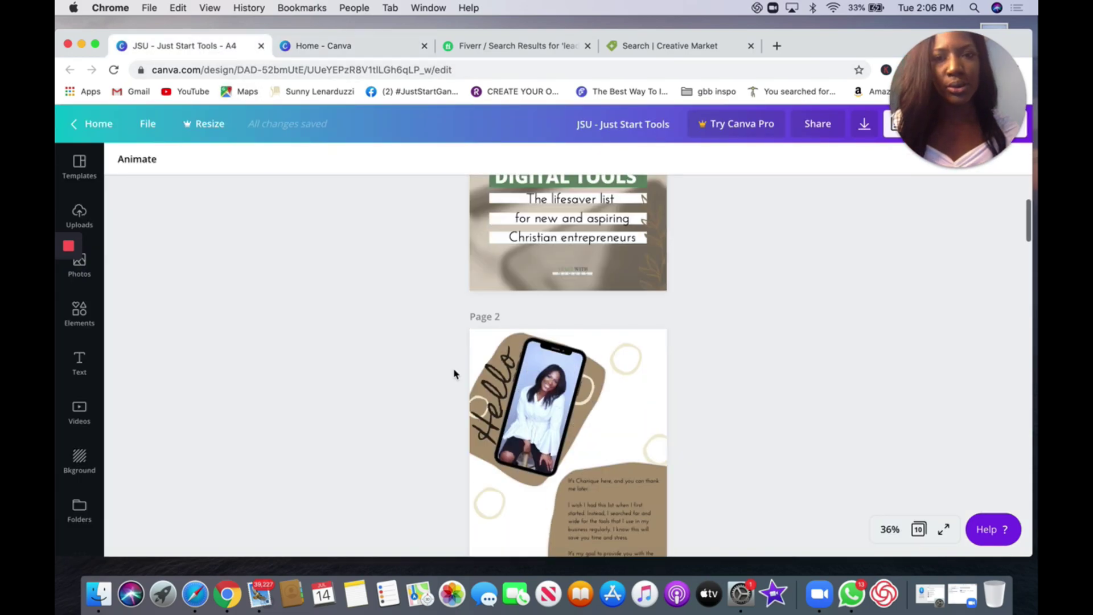
pyautogui.scroll(-10, 454, 374)
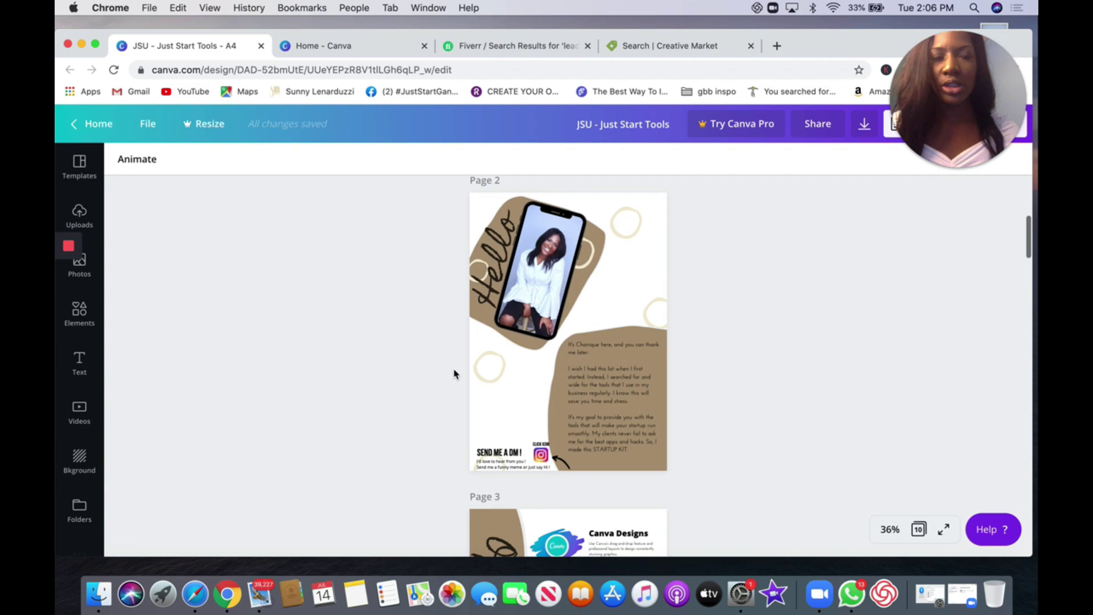
pyautogui.scroll(-8, 454, 374)
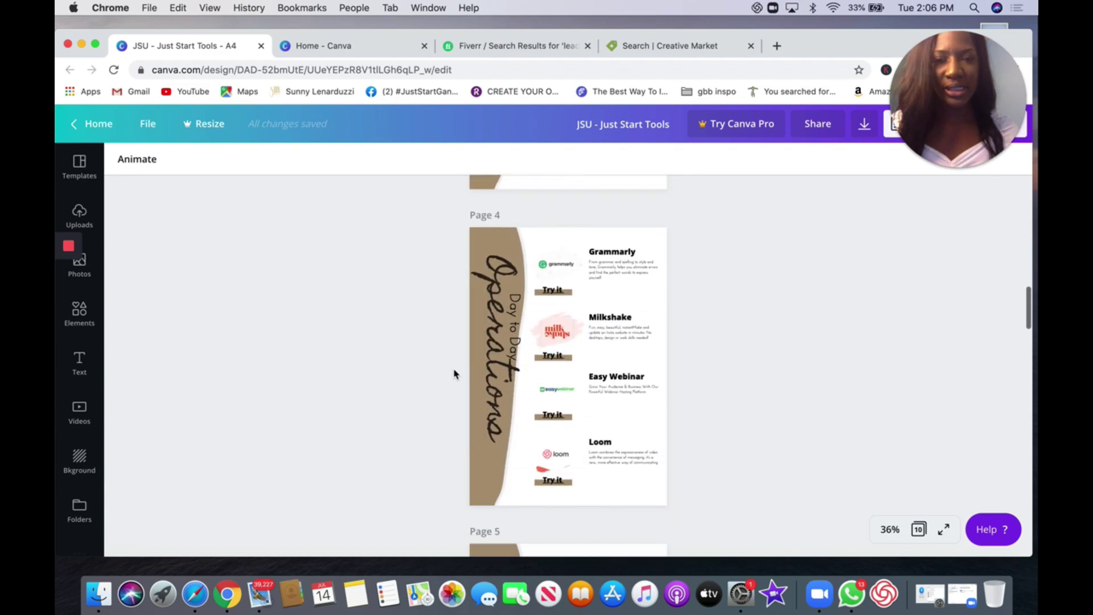
pyautogui.scroll(-1, 454, 374)
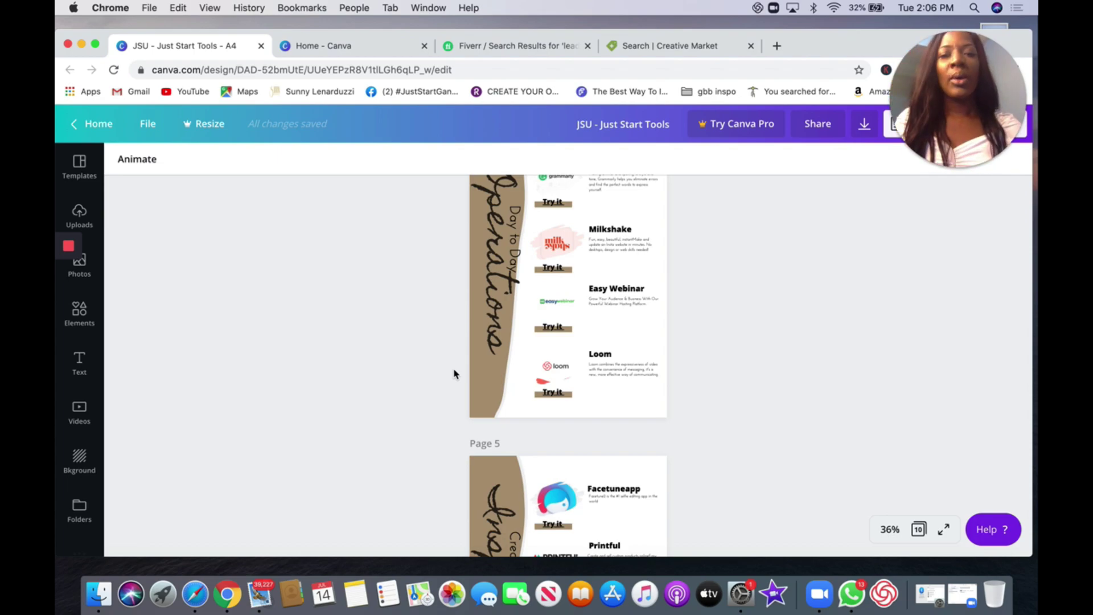
# - From the Canva home page, search 'a4' and choose the A4 Document size
pyautogui.click(340, 50)
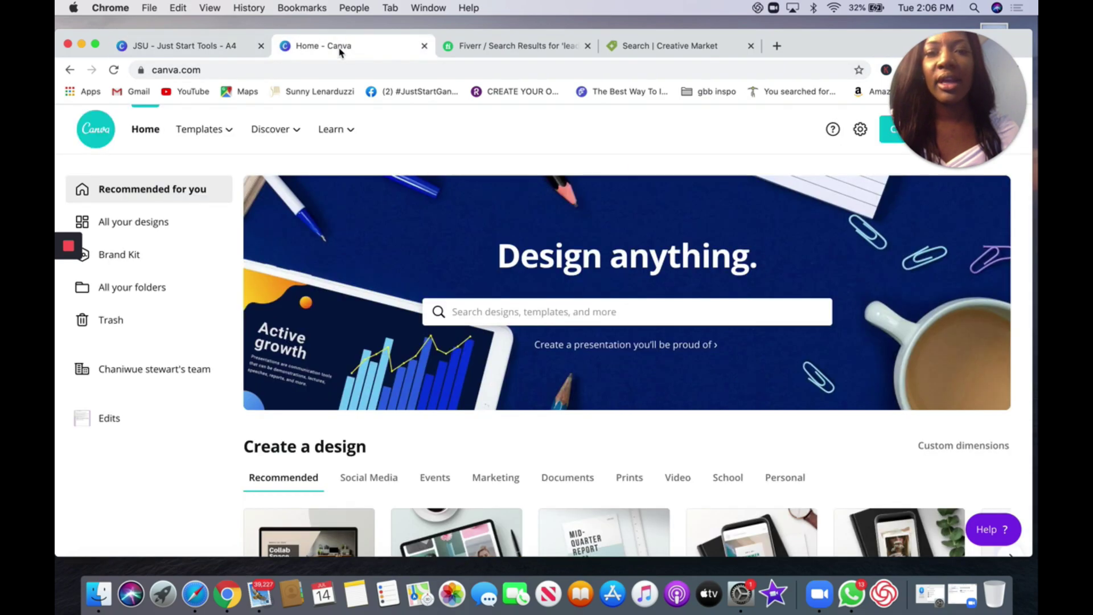
pyautogui.click(507, 320)
pyautogui.write('a4')
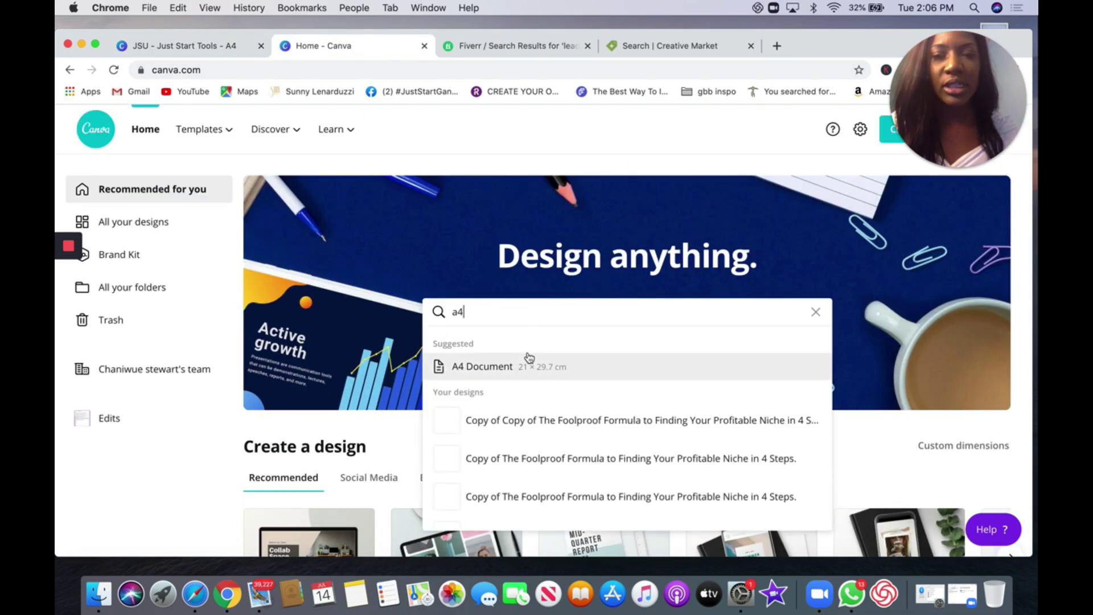
pyautogui.click(519, 364)
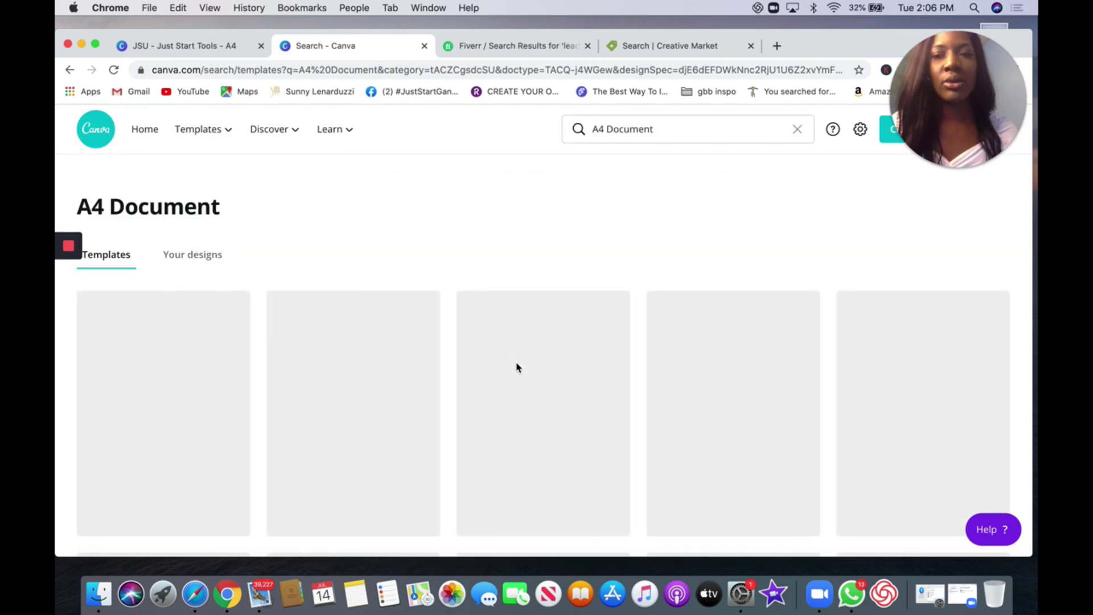
# - Browse the A4 document templates and start a blank A4 design
pyautogui.scroll(-2, 518, 367)
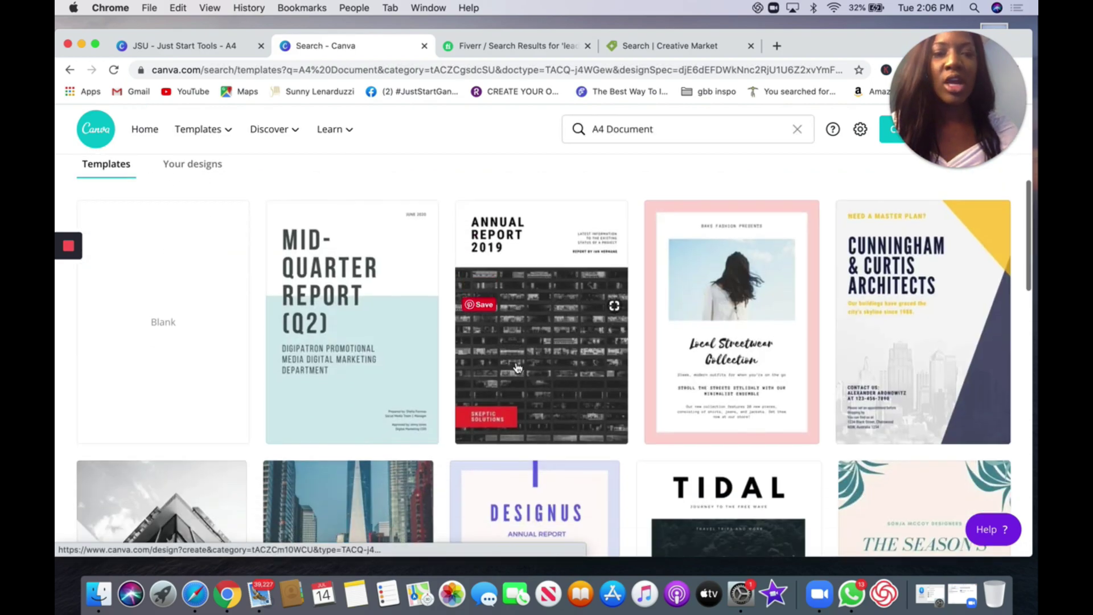
pyautogui.scroll(-7, 518, 367)
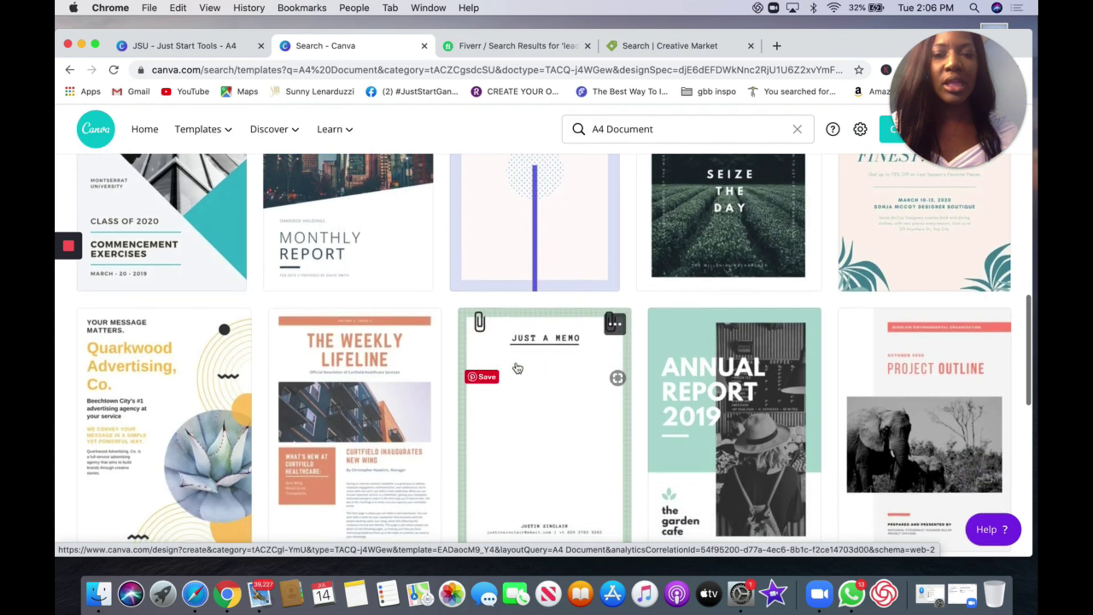
pyautogui.scroll(-4, 518, 368)
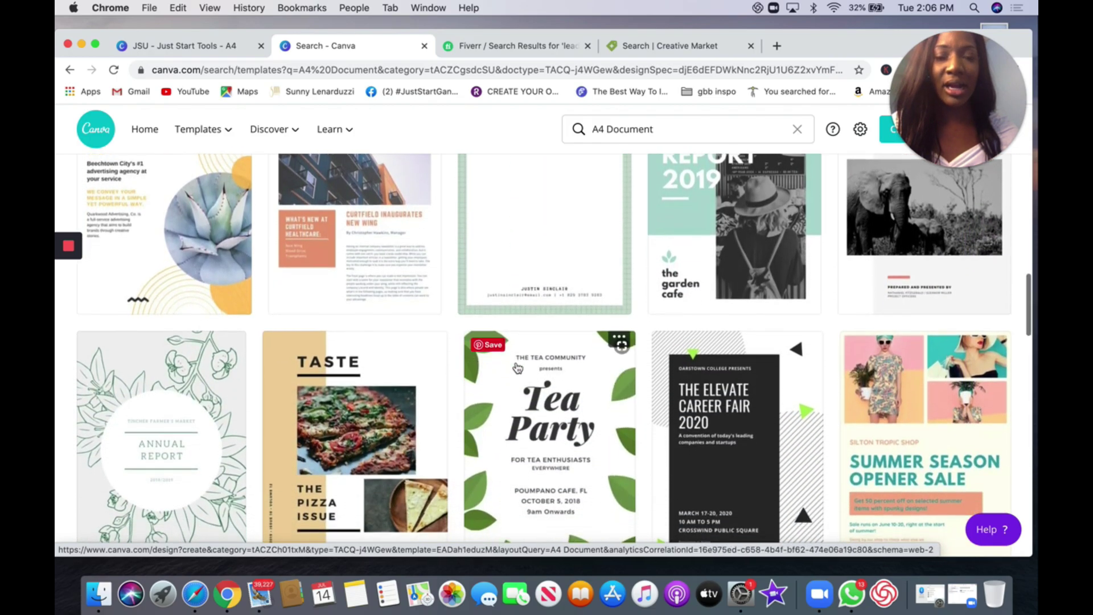
pyautogui.scroll(-3, 518, 368)
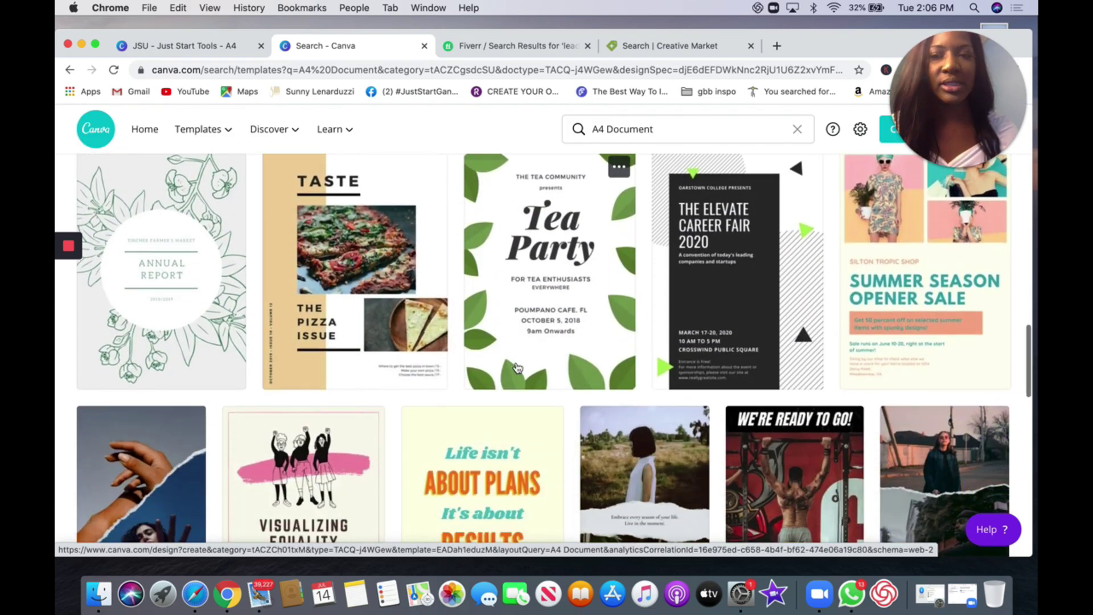
pyautogui.scroll(-3, 518, 368)
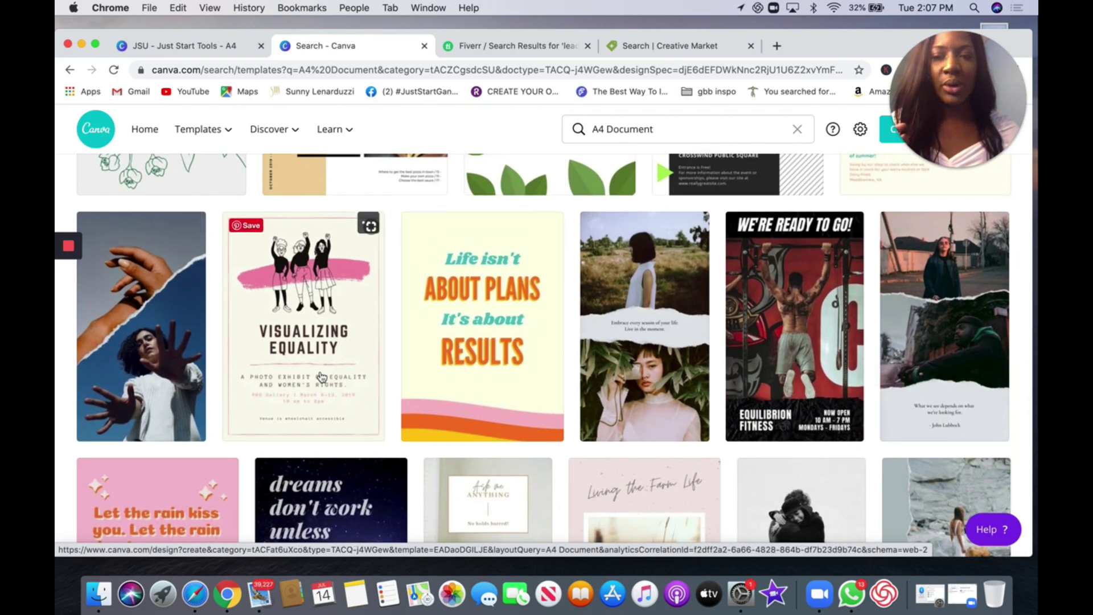
pyautogui.scroll(-10, 342, 374)
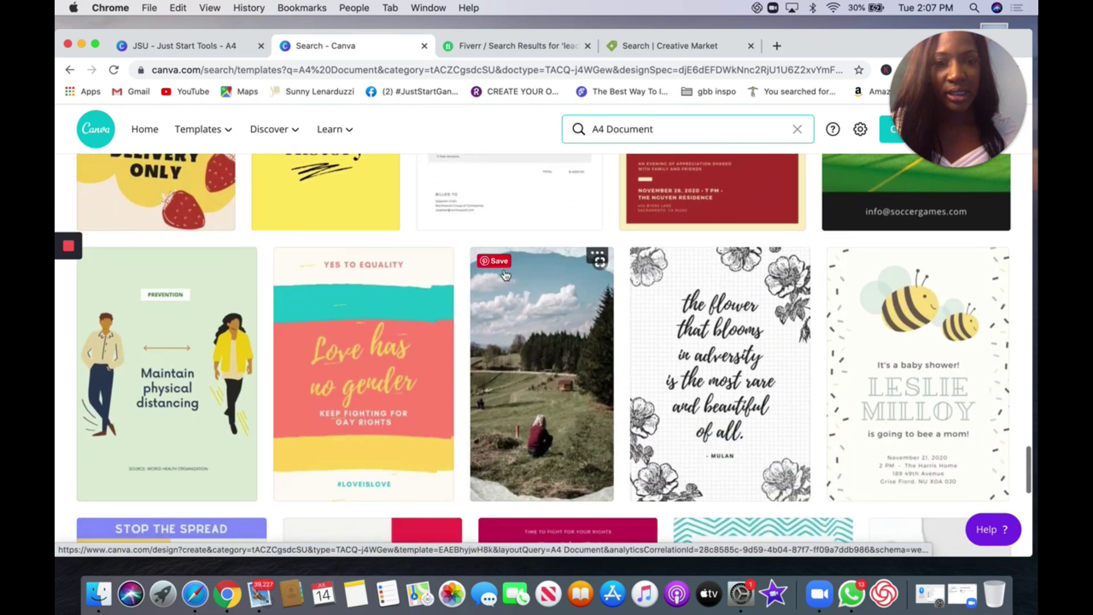
pyautogui.scroll(15, 505, 276)
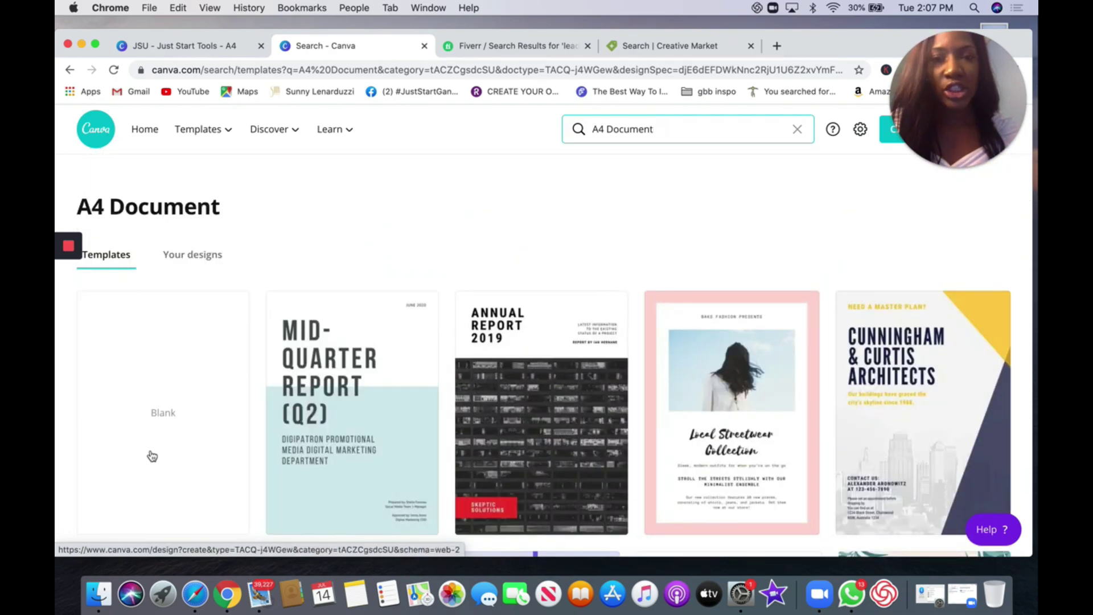
pyautogui.click(159, 438)
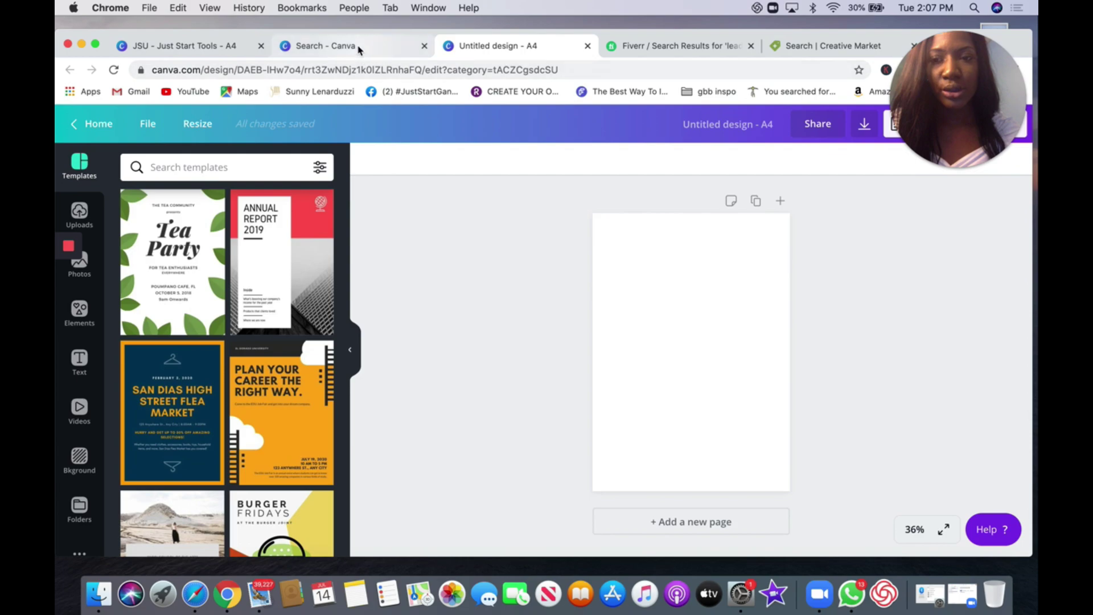
# - Return to the JSU - Just Start Tools design and add a blank page after page 4
pyautogui.click(359, 47)
pyautogui.click(217, 54)
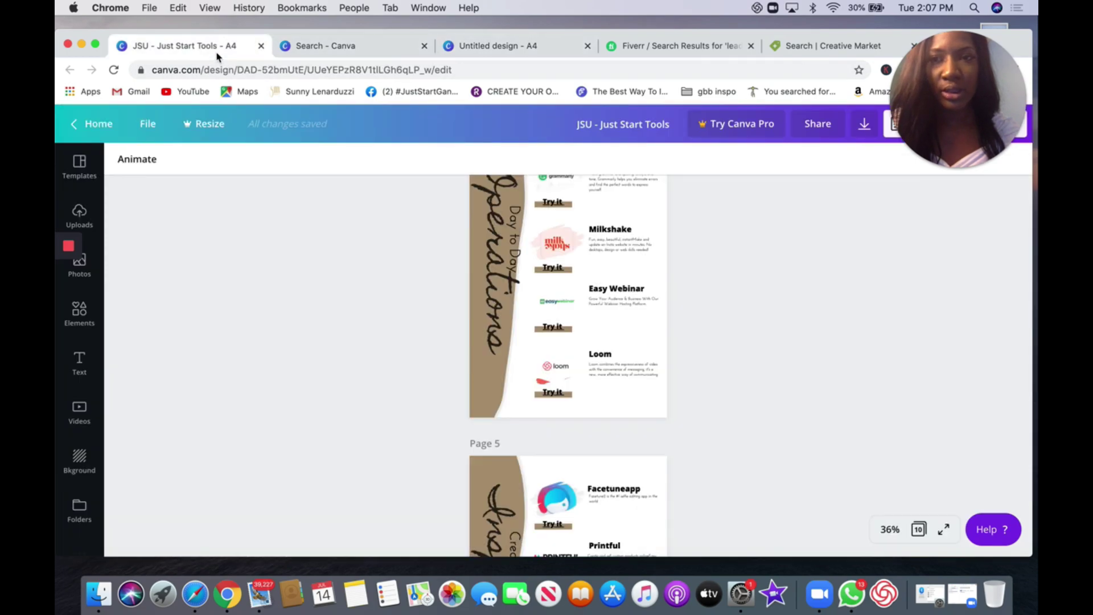
pyautogui.scroll(4, 689, 313)
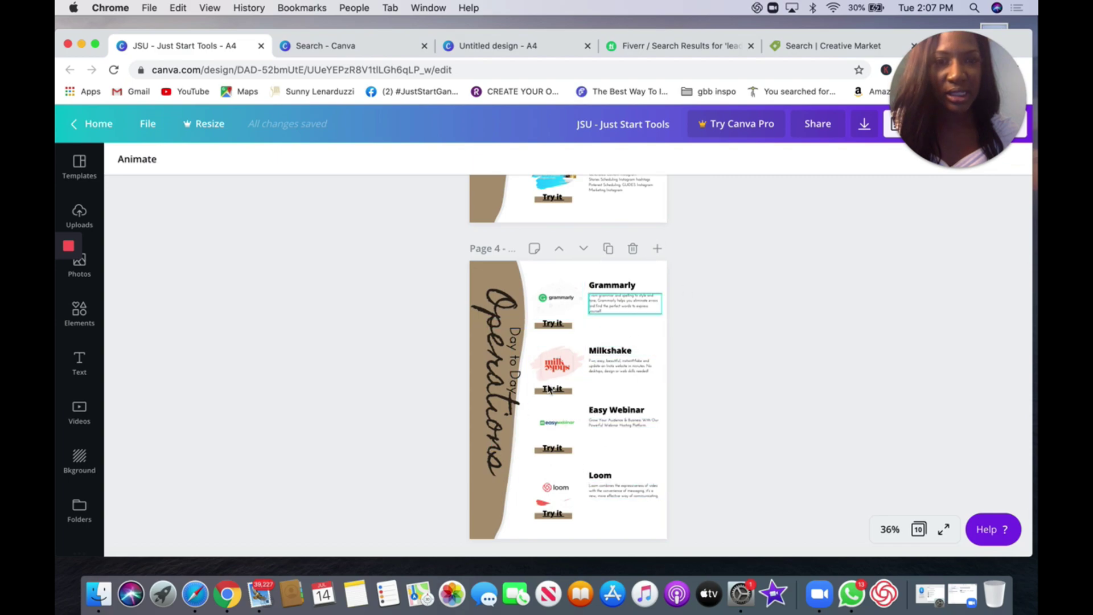
pyautogui.click(658, 248)
# - Deselect the new blank page and bring up the Elements library
pyautogui.click(733, 309)
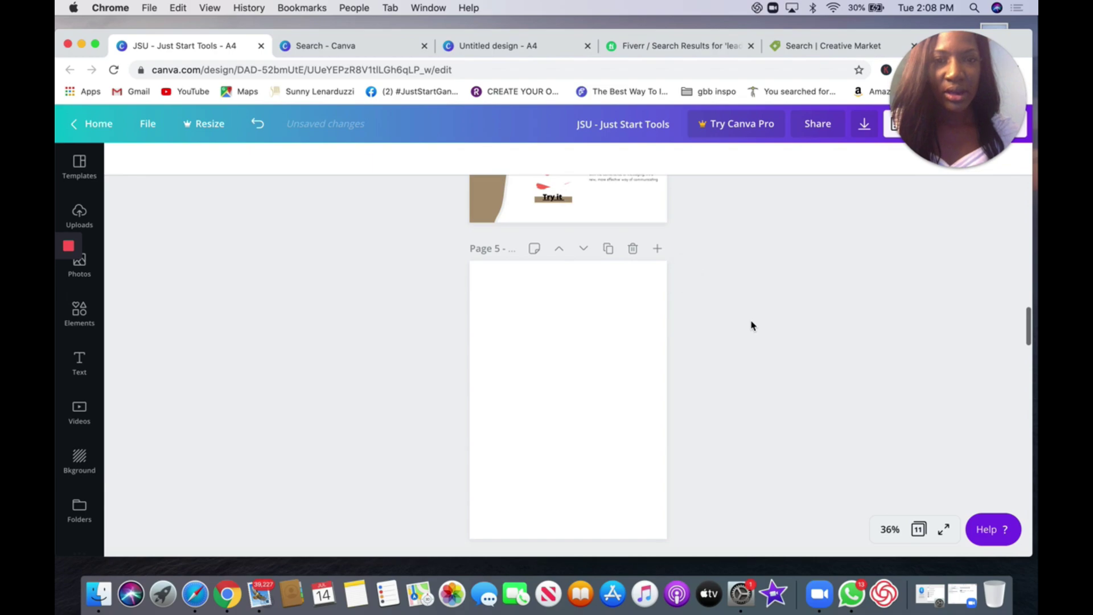
pyautogui.scroll(2, 731, 403)
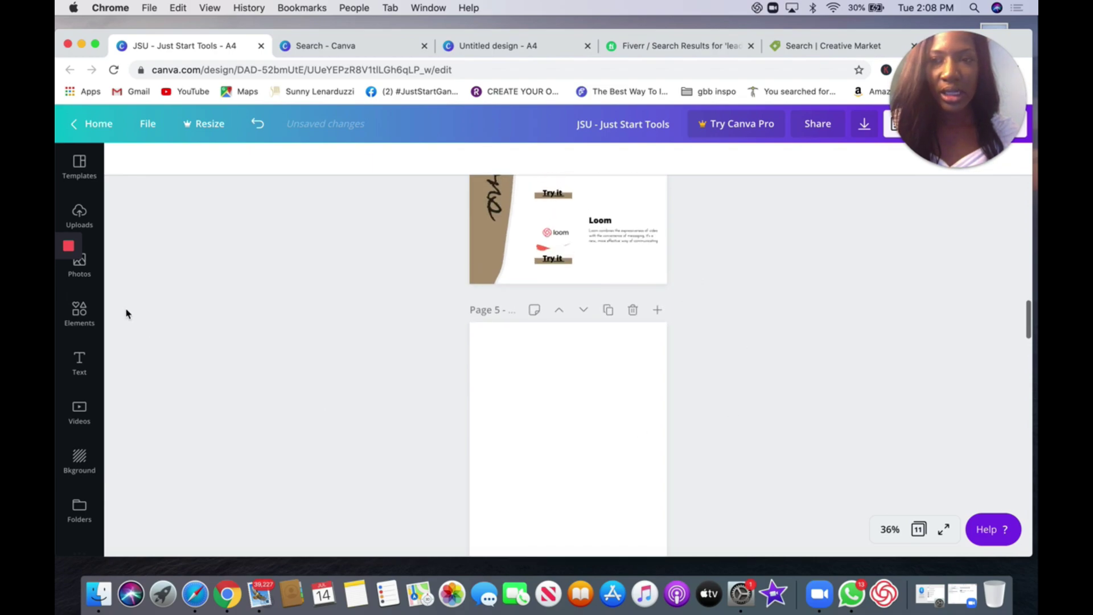
pyautogui.moveTo(87, 327)
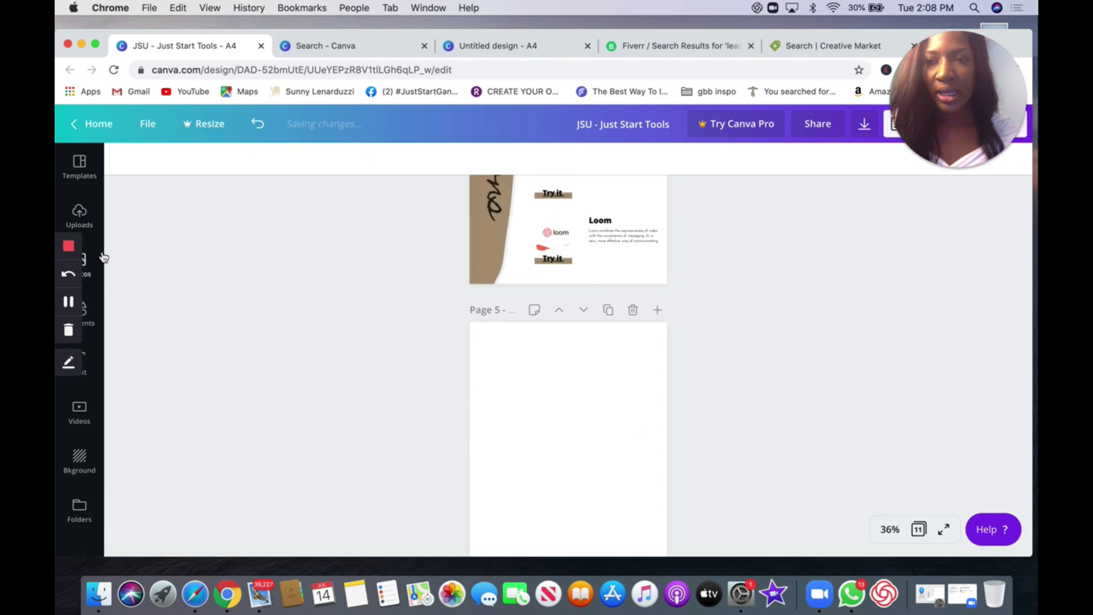
pyautogui.click(100, 317)
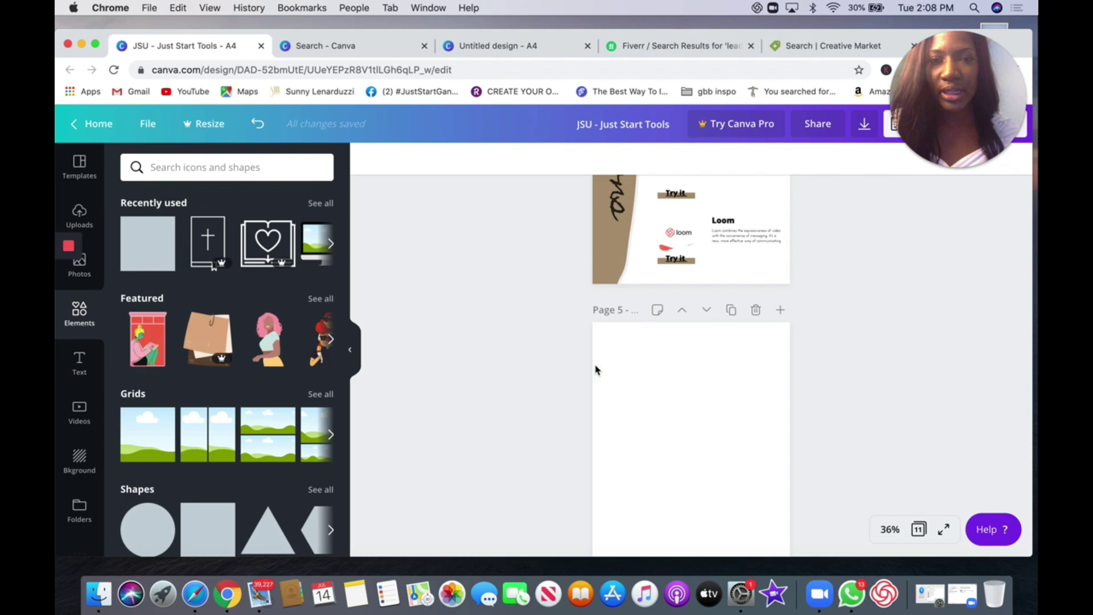
# - Search elements for 'blop' and place the magenta blob shape on page 5
pyautogui.scroll(3, 596, 371)
pyautogui.click(611, 305)
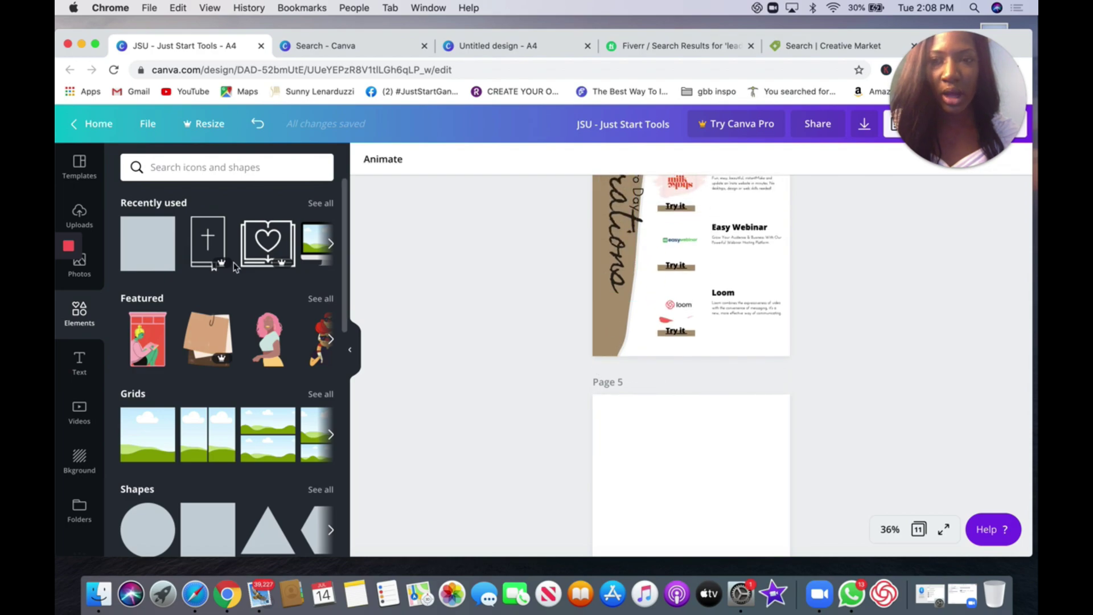
pyautogui.click(161, 166)
pyautogui.write('blo')
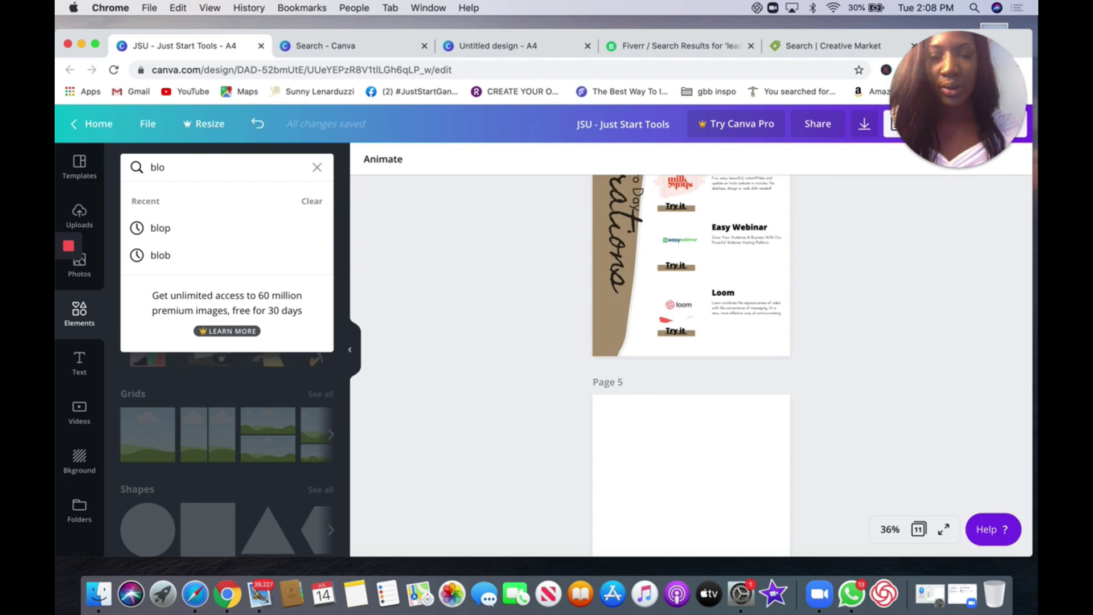
pyautogui.write('p')
pyautogui.click(176, 229)
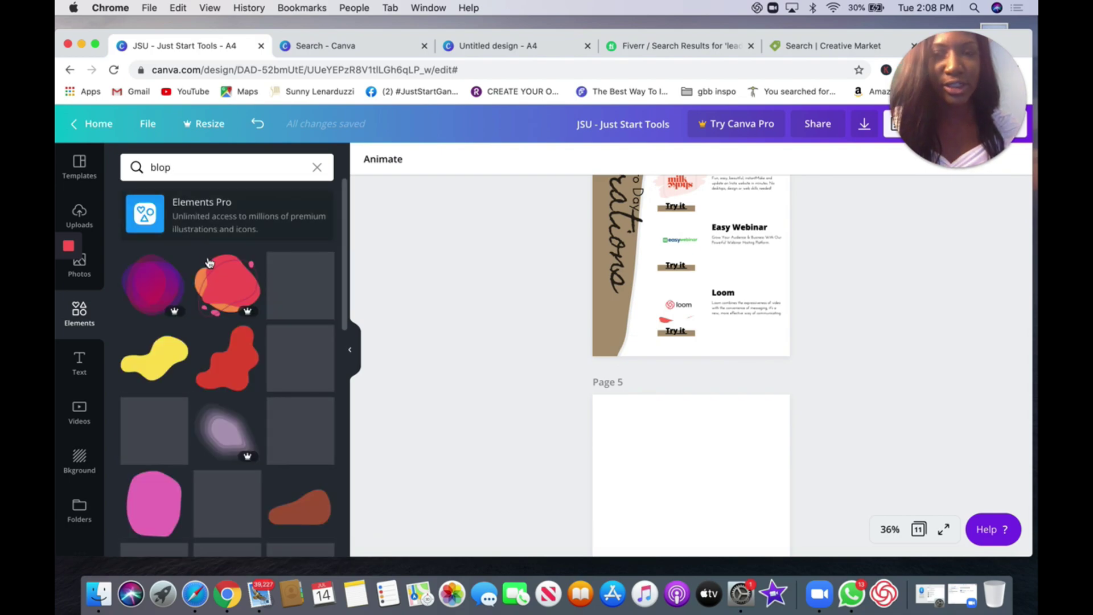
pyautogui.scroll(-3, 209, 285)
pyautogui.click(154, 351)
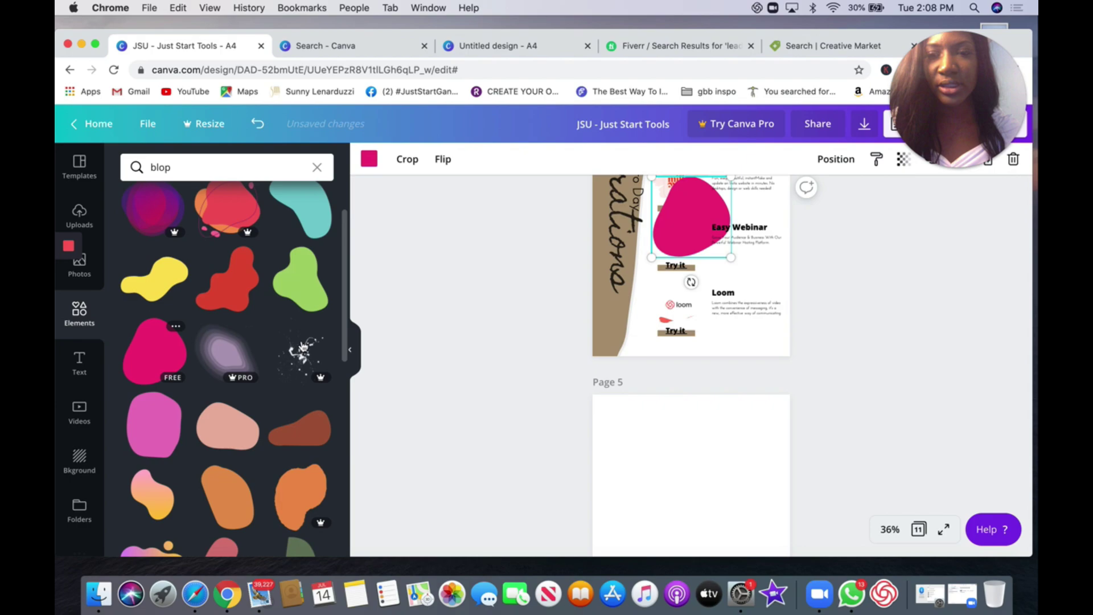
pyautogui.moveTo(699, 237); pyautogui.dragTo(619, 499)
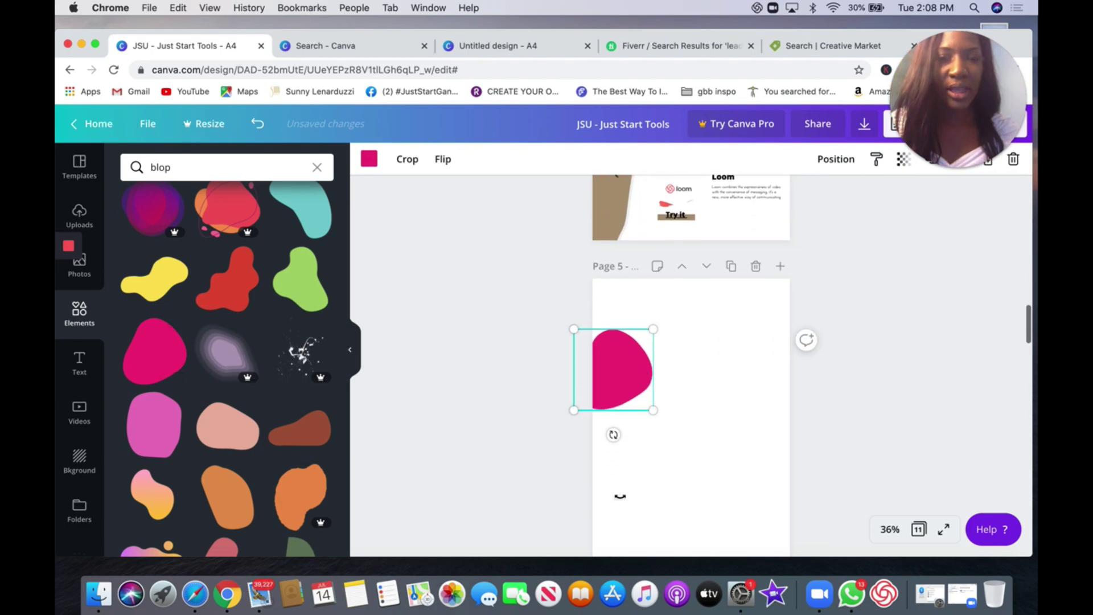
# - Recolour the blob tan, then enlarge and rotate it along page 5's left edge
pyautogui.click(368, 160)
pyautogui.click(135, 332)
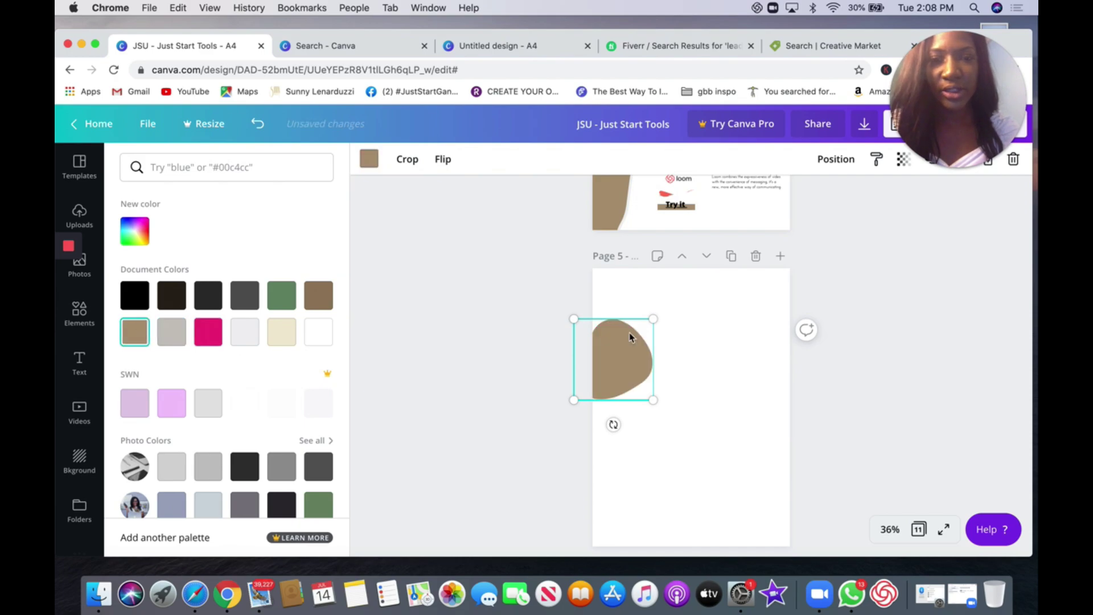
pyautogui.moveTo(653, 319); pyautogui.dragTo(756, 217)
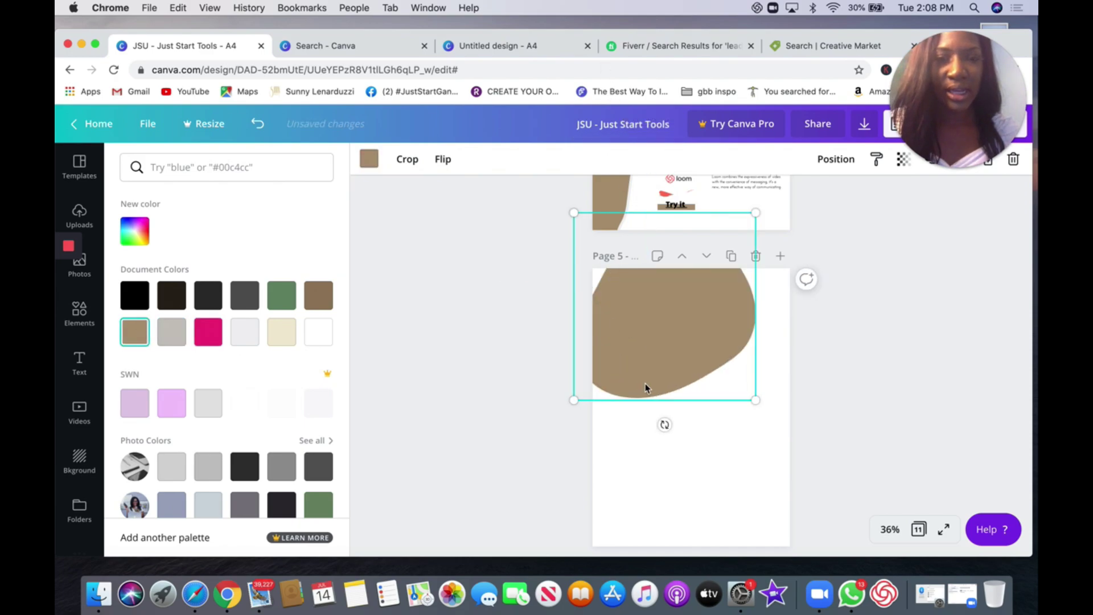
pyautogui.moveTo(647, 386); pyautogui.dragTo(566, 447)
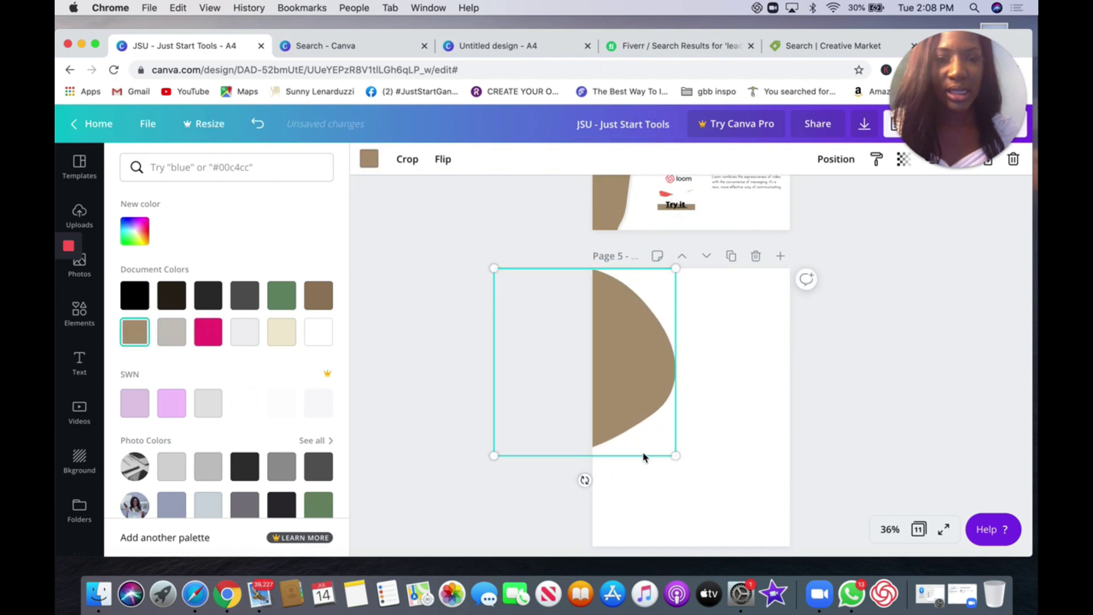
pyautogui.moveTo(672, 455); pyautogui.dragTo(788, 549)
pyautogui.scroll(-3, 637, 470)
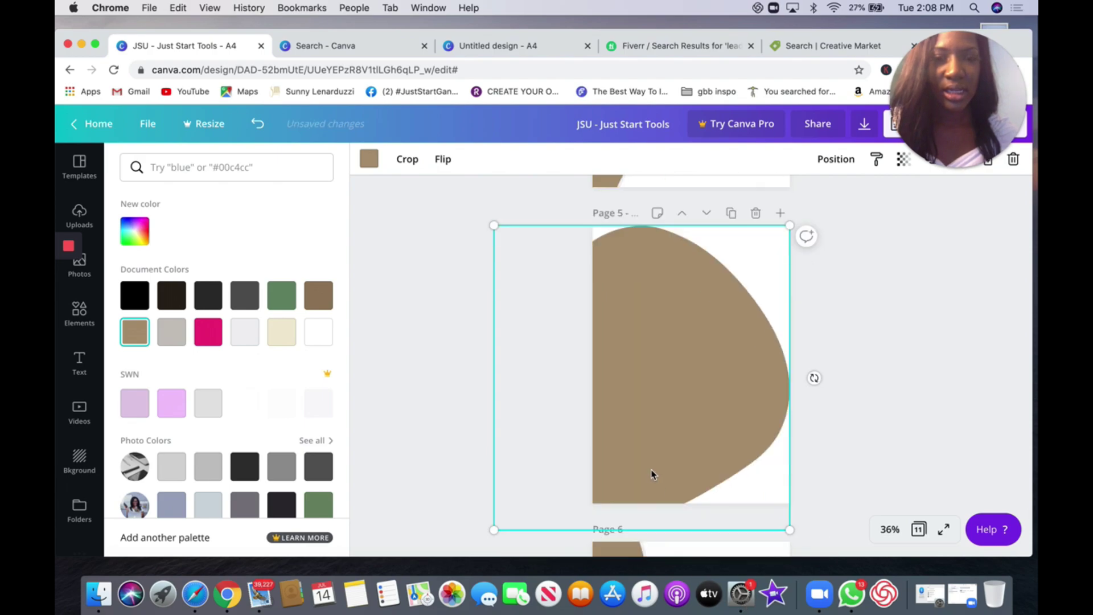
pyautogui.scroll(2, 855, 320)
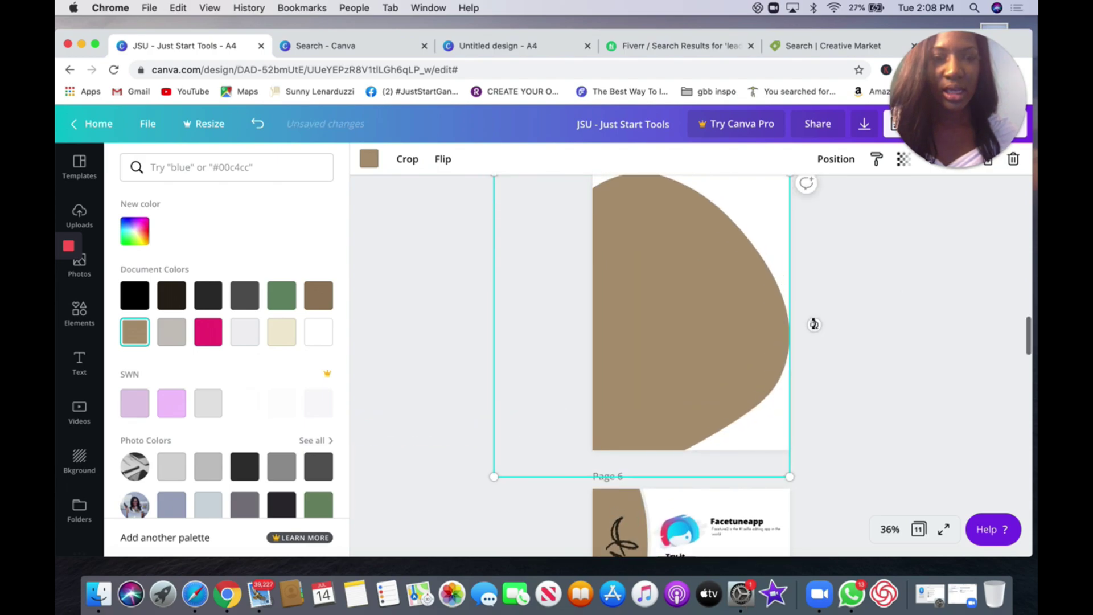
pyautogui.moveTo(553, 378); pyautogui.dragTo(547, 400)
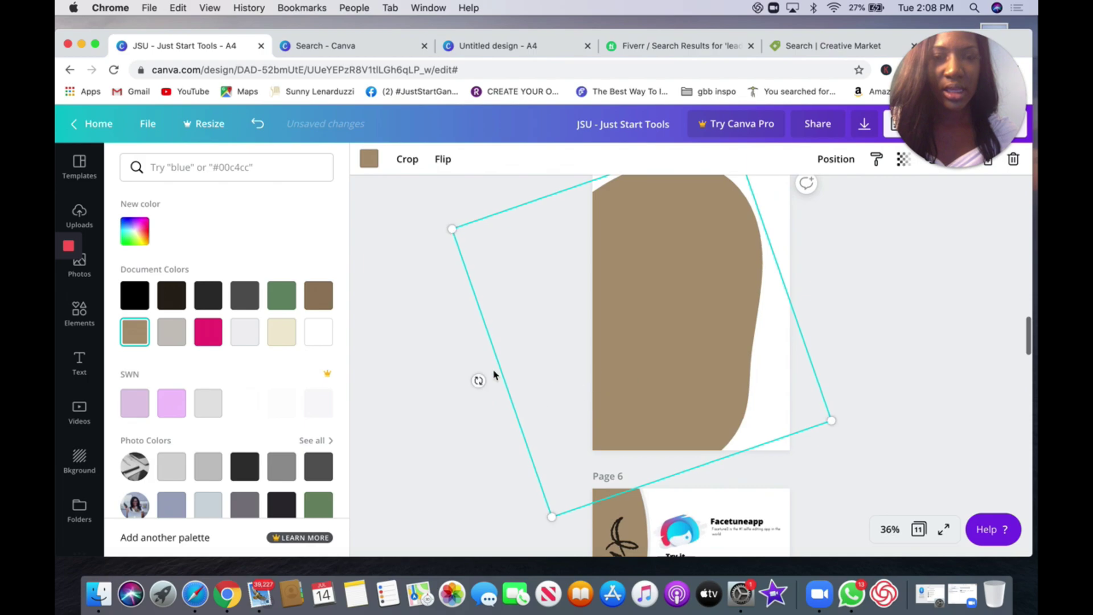
pyautogui.scroll(2, 919, 319)
pyautogui.moveTo(654, 313); pyautogui.dragTo(541, 302)
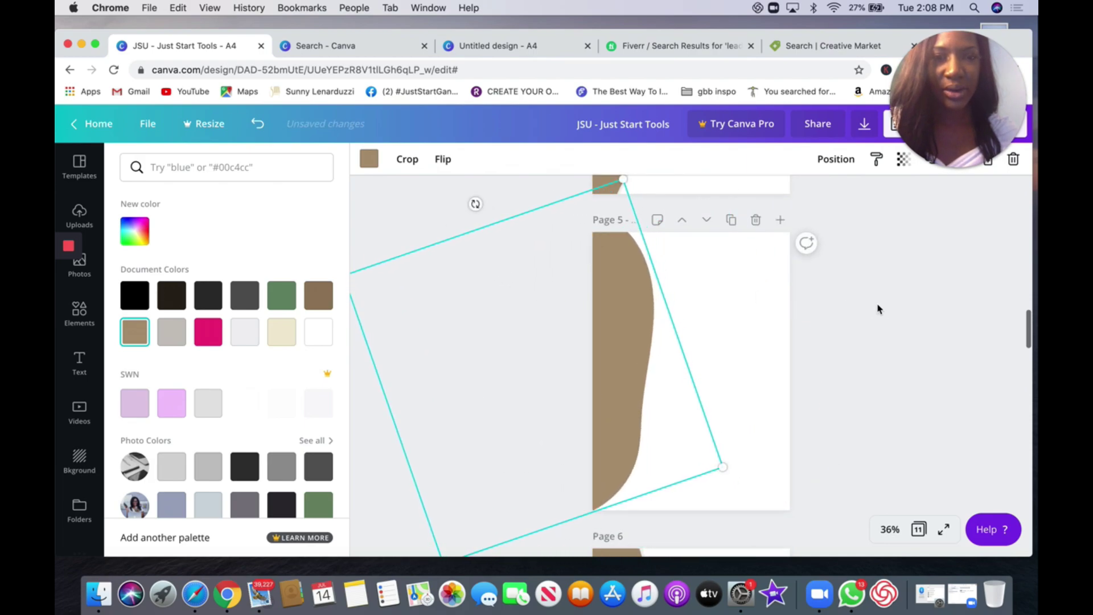
# - Select the other blob and recolour it light grey
pyautogui.click(881, 310)
pyautogui.scroll(2, 621, 219)
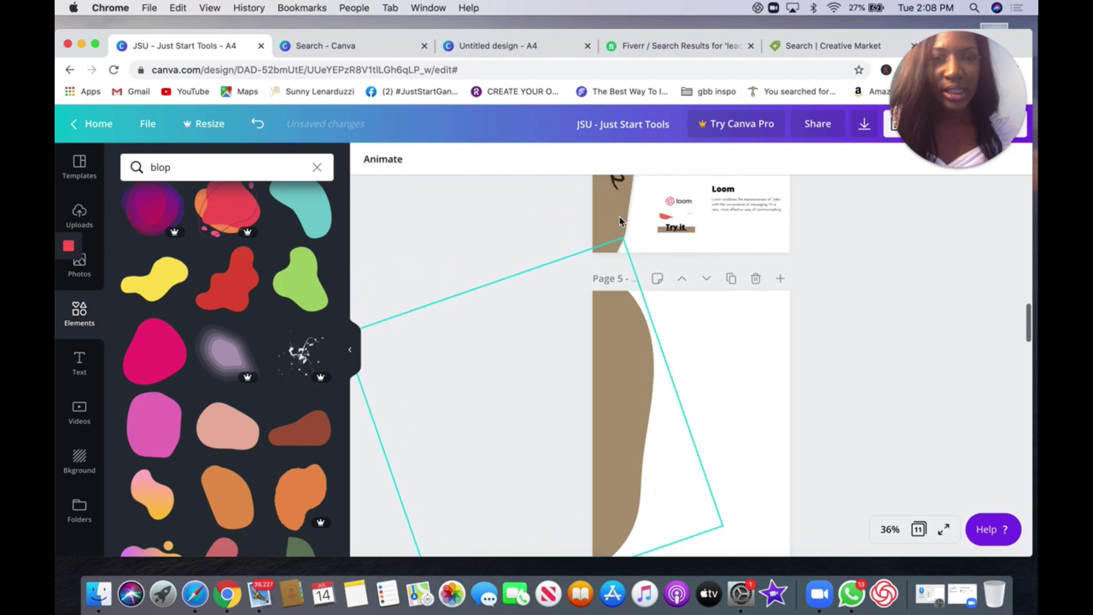
pyautogui.click(643, 347)
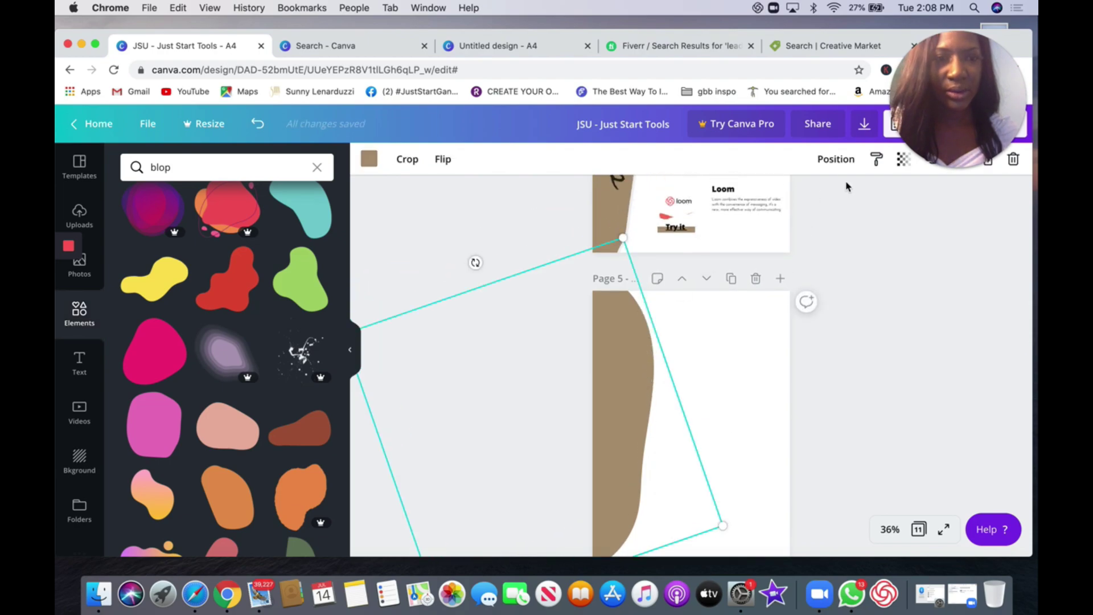
pyautogui.scroll(2, 858, 268)
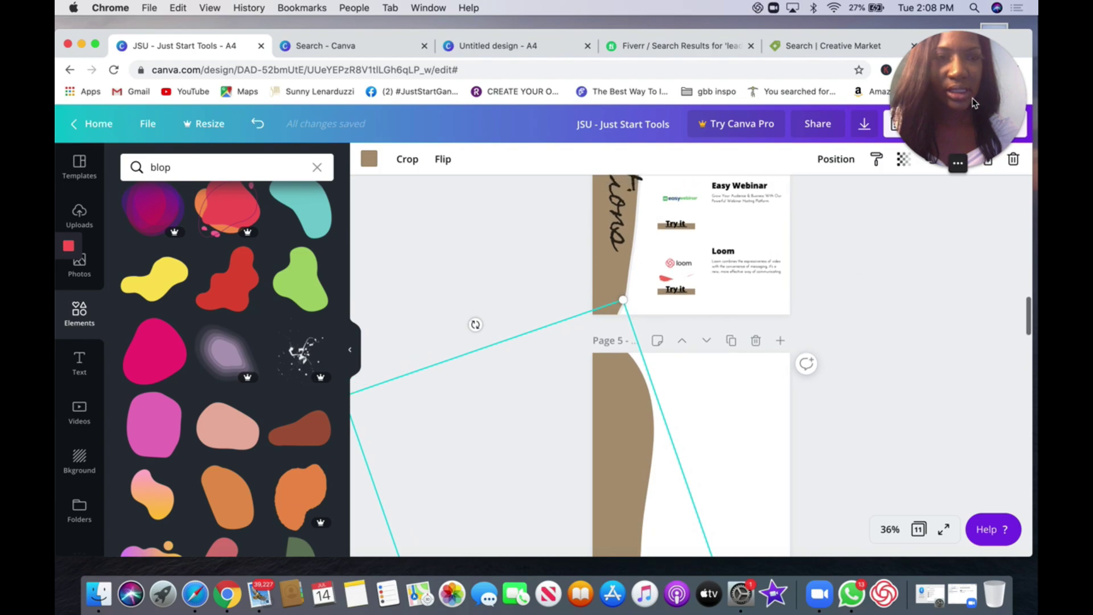
pyautogui.moveTo(966, 97); pyautogui.dragTo(831, 94)
pyautogui.click(952, 279)
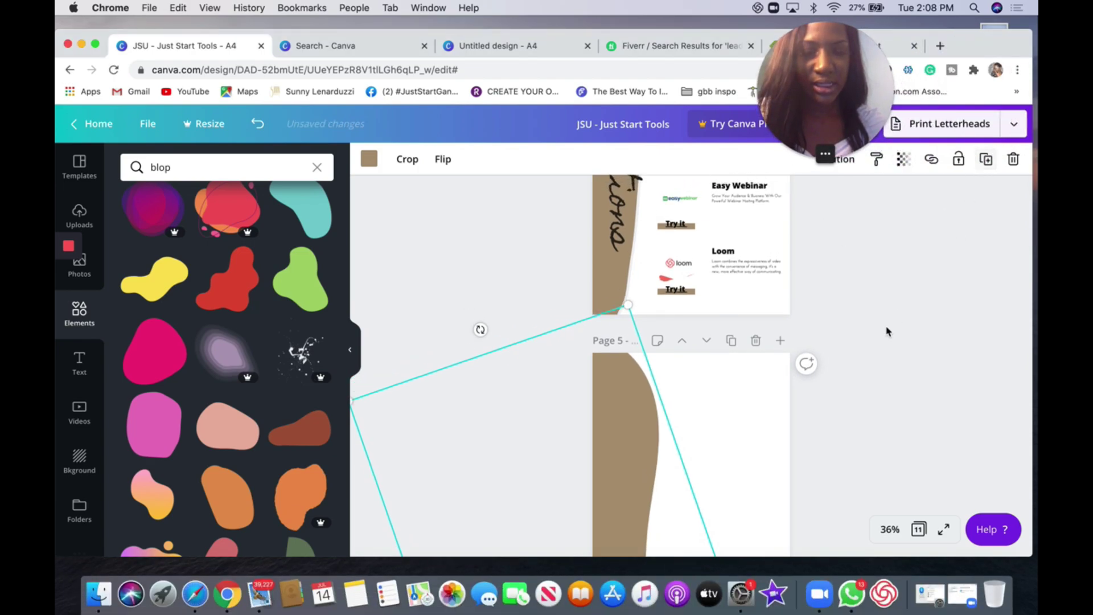
pyautogui.click(370, 160)
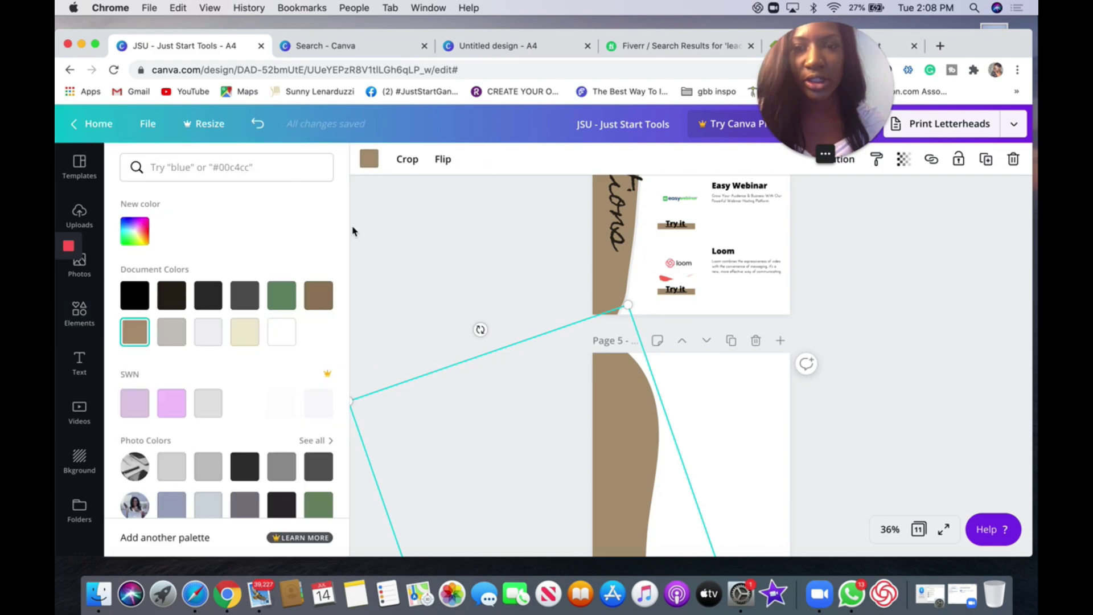
pyautogui.click(206, 332)
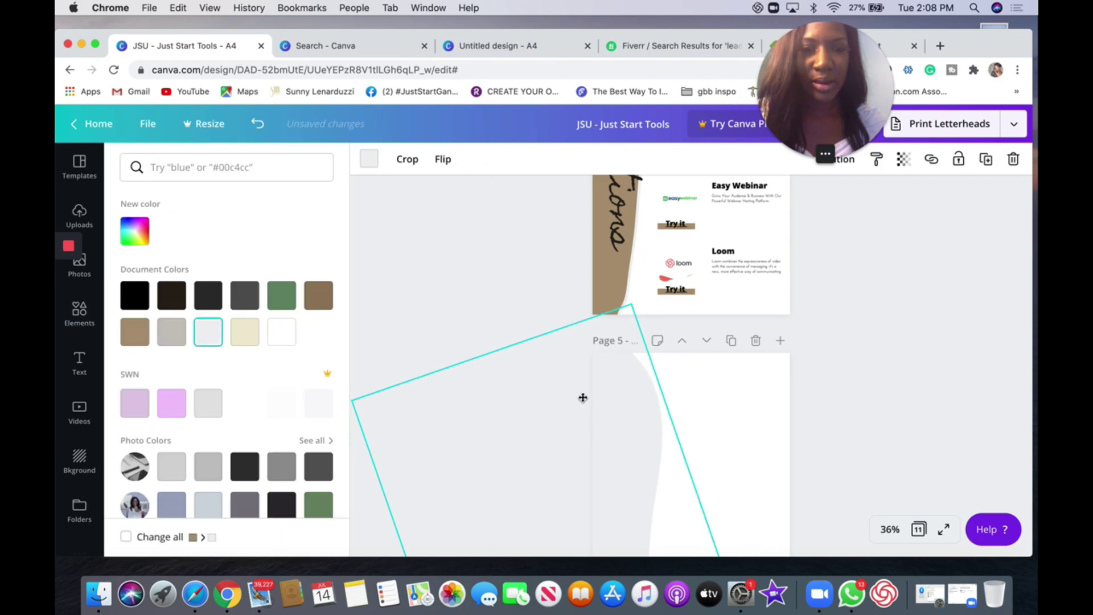
pyautogui.click(871, 222)
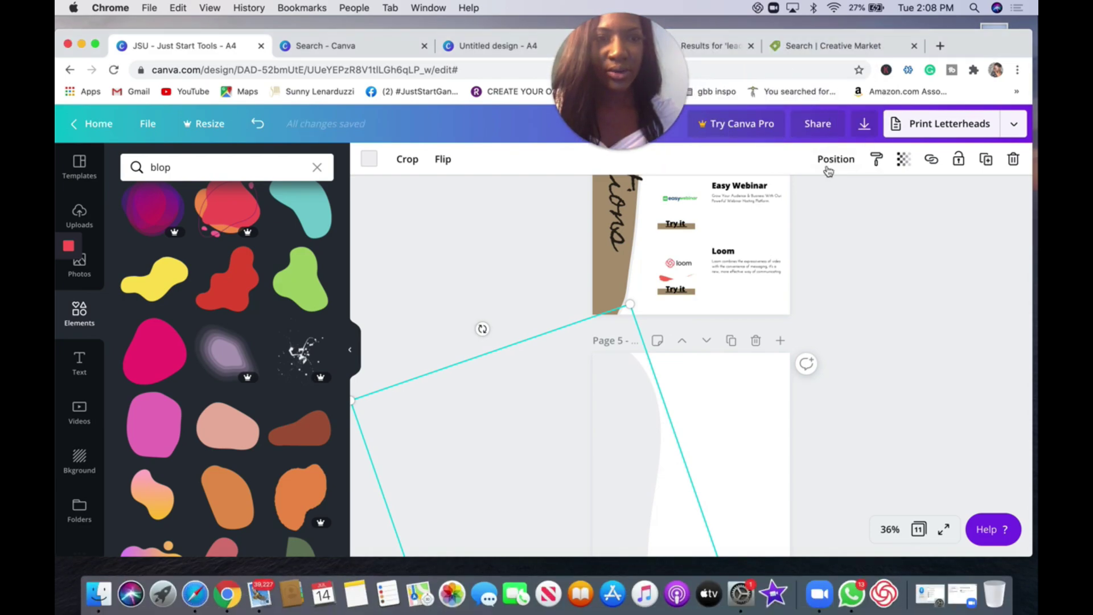
# - Send the light grey blob backward behind the tan one
pyautogui.moveTo(610, 87); pyautogui.dragTo(946, 530)
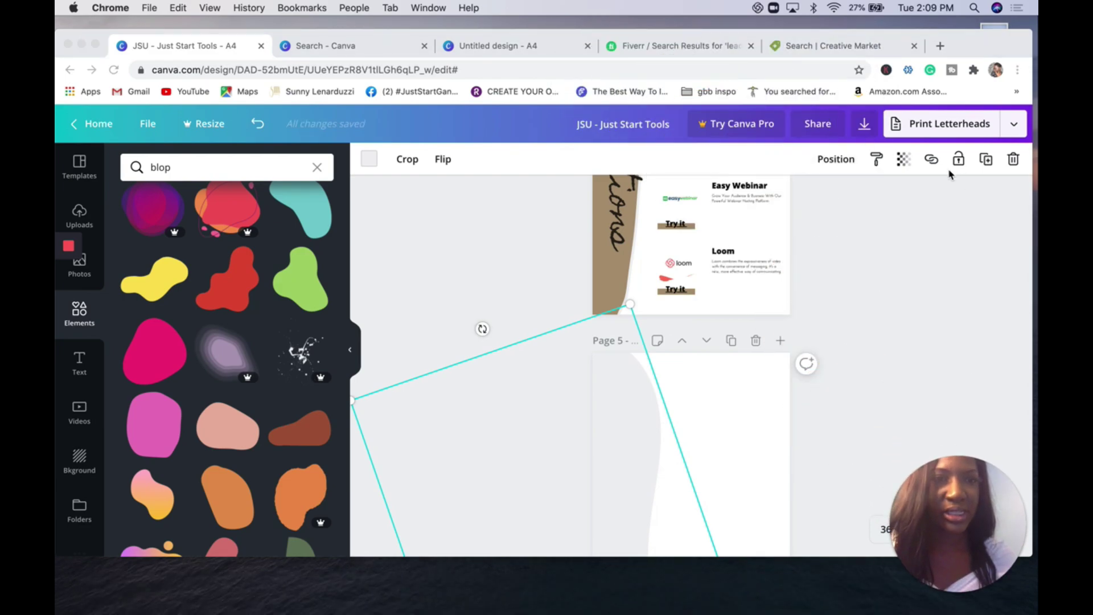
pyautogui.click(851, 167)
pyautogui.click(850, 164)
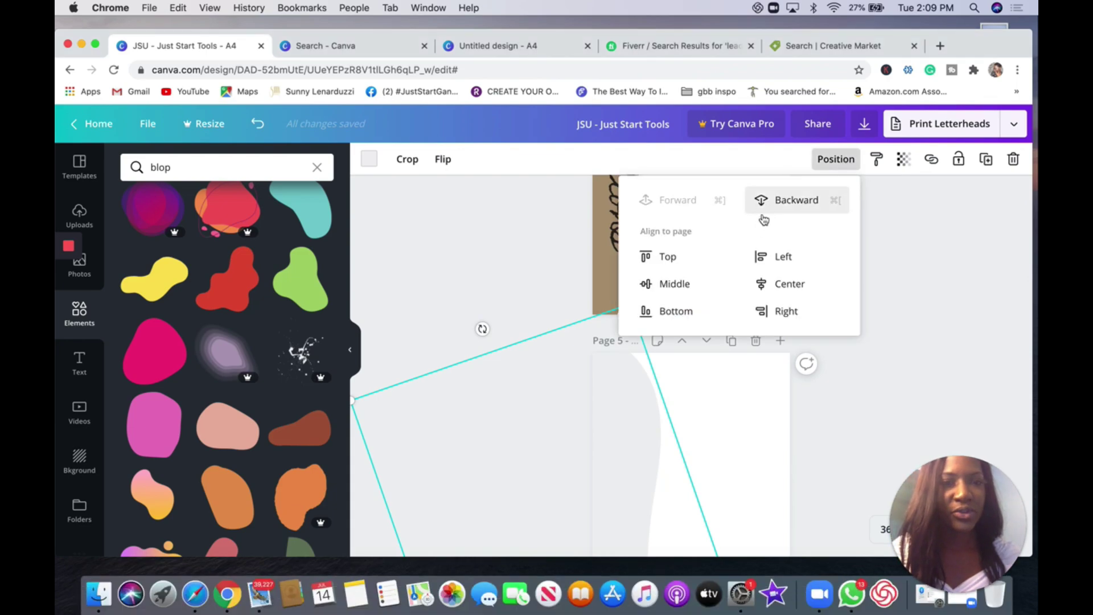
pyautogui.click(788, 203)
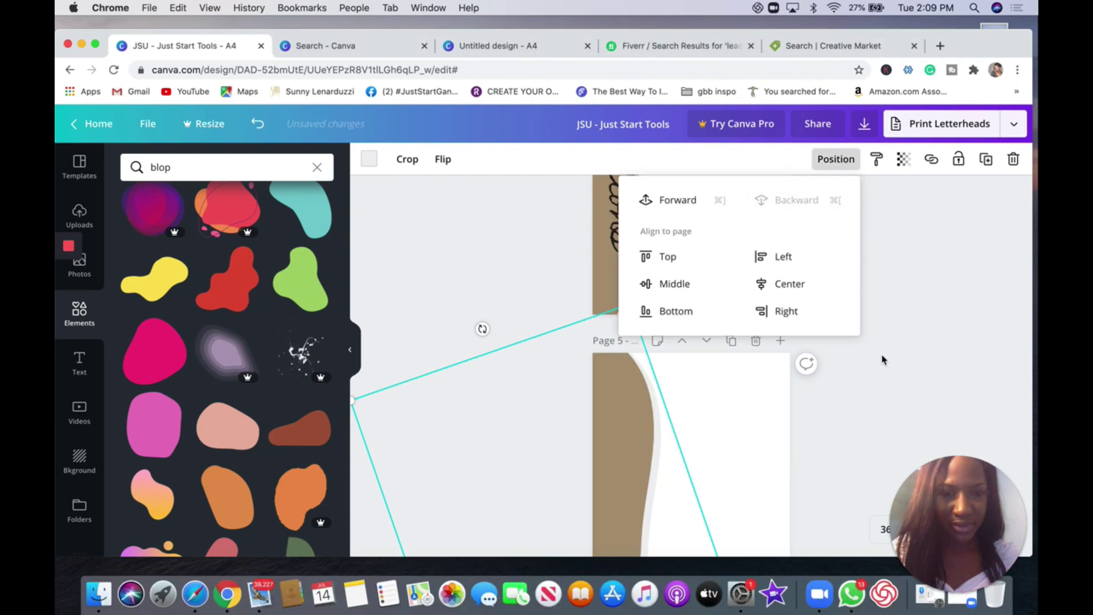
pyautogui.scroll(-3, 703, 478)
pyautogui.click(750, 431)
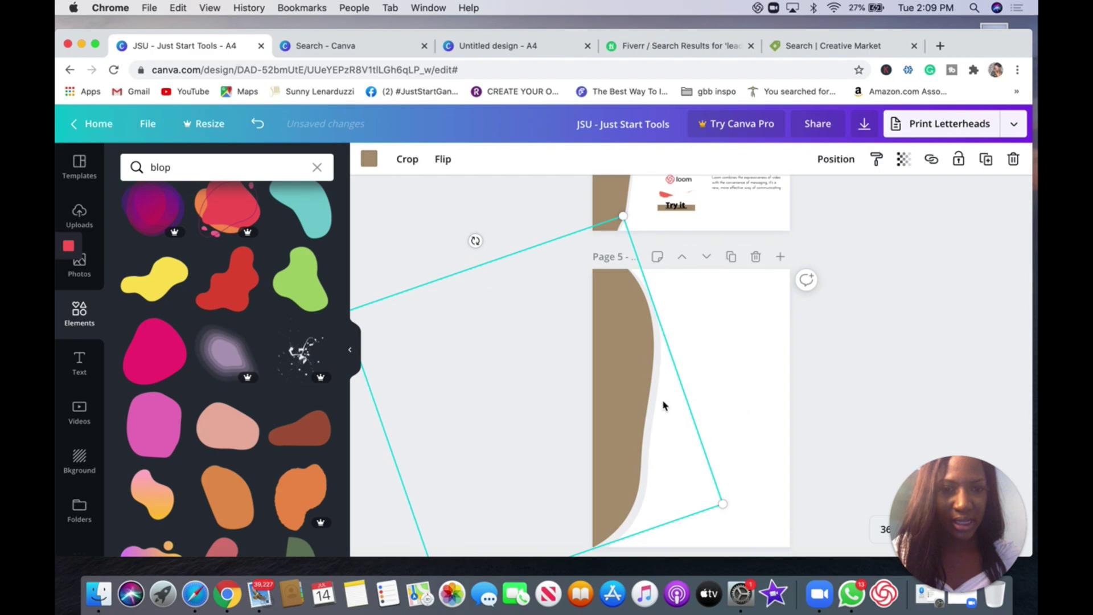
# - Select both blobs together to check their placement, then inspect page 4's Loom logo
pyautogui.click(748, 370)
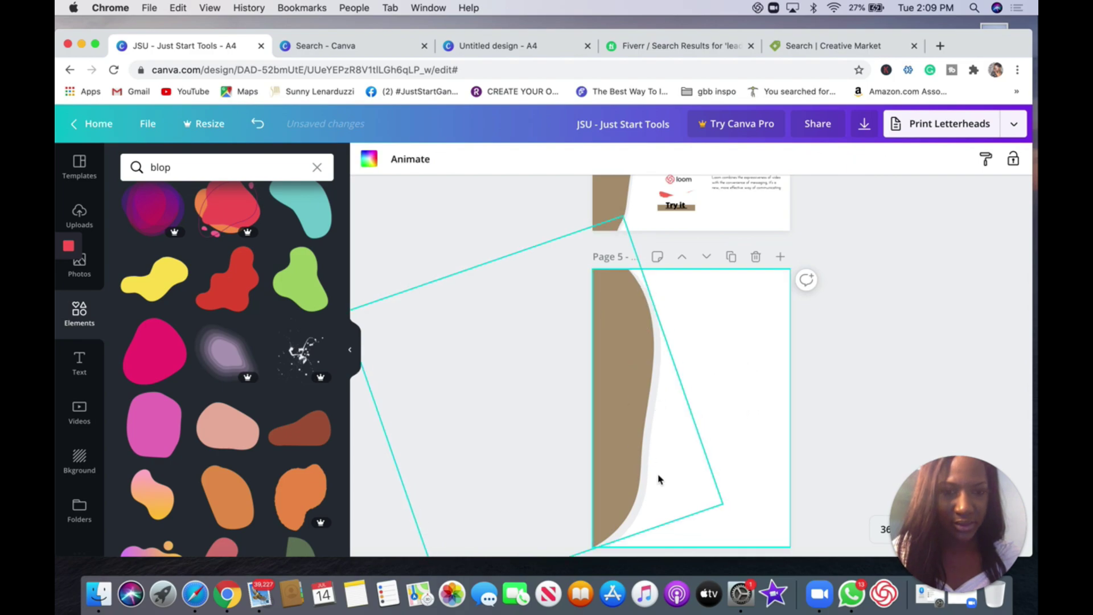
pyautogui.moveTo(710, 281); pyautogui.dragTo(623, 410)
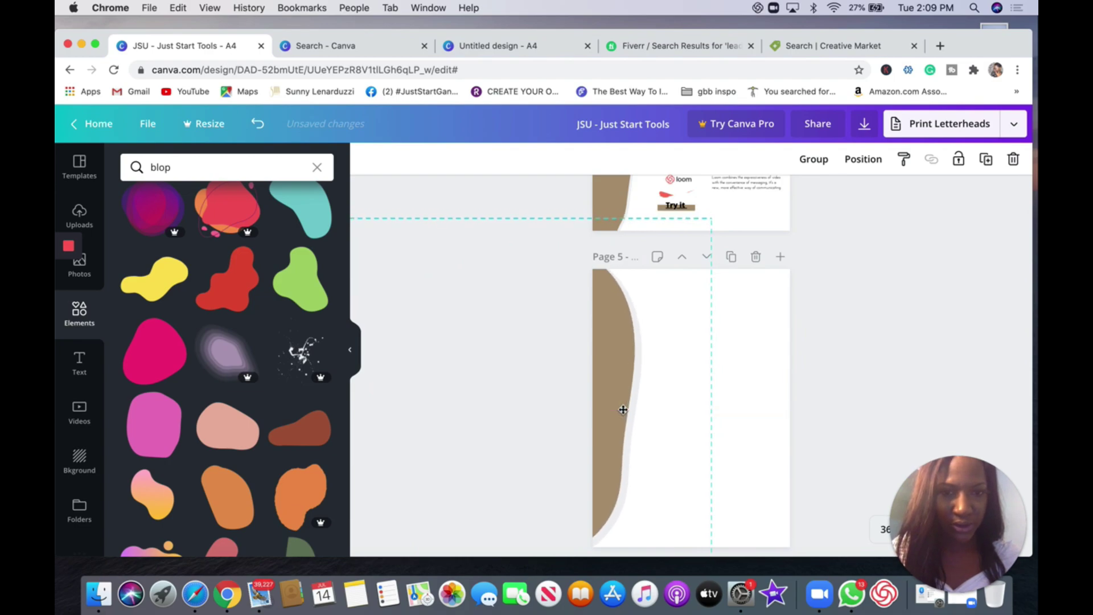
pyautogui.click(832, 305)
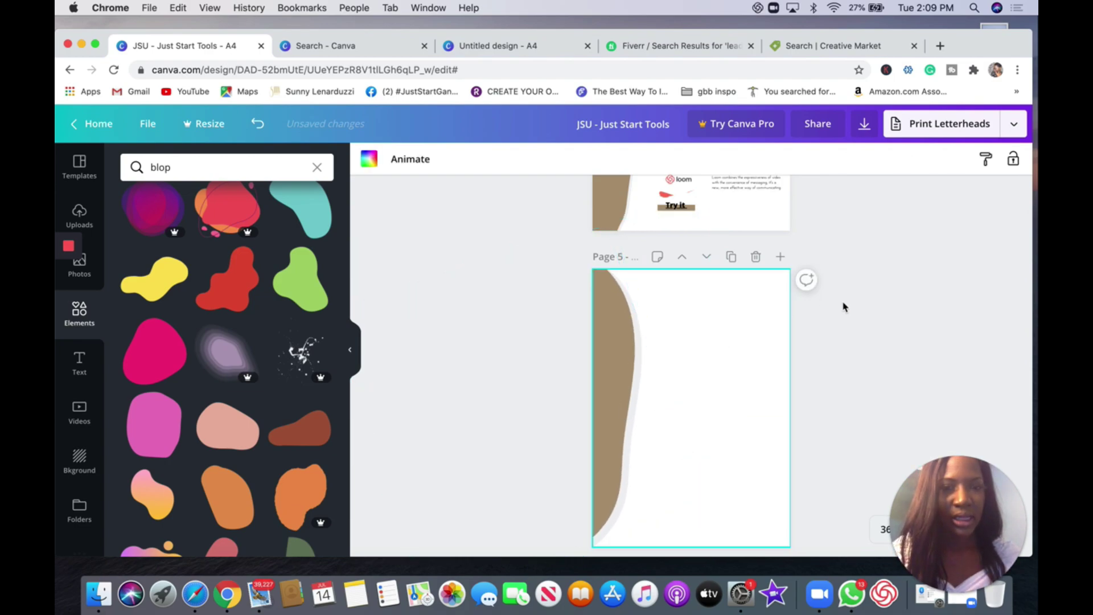
pyautogui.scroll(-2, 844, 307)
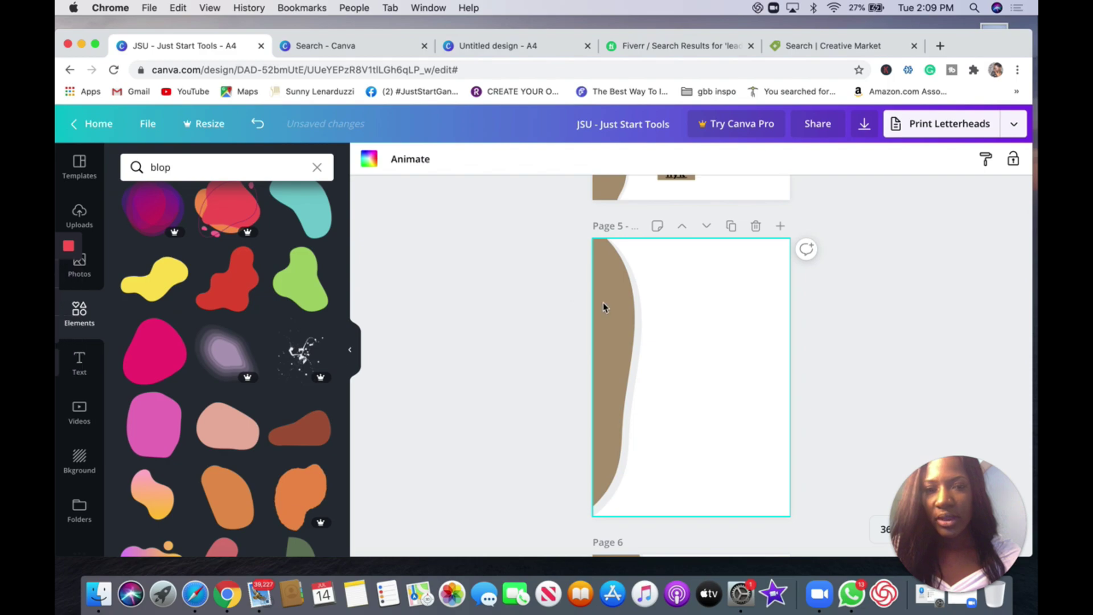
pyautogui.scroll(3, 610, 300)
pyautogui.click(684, 244)
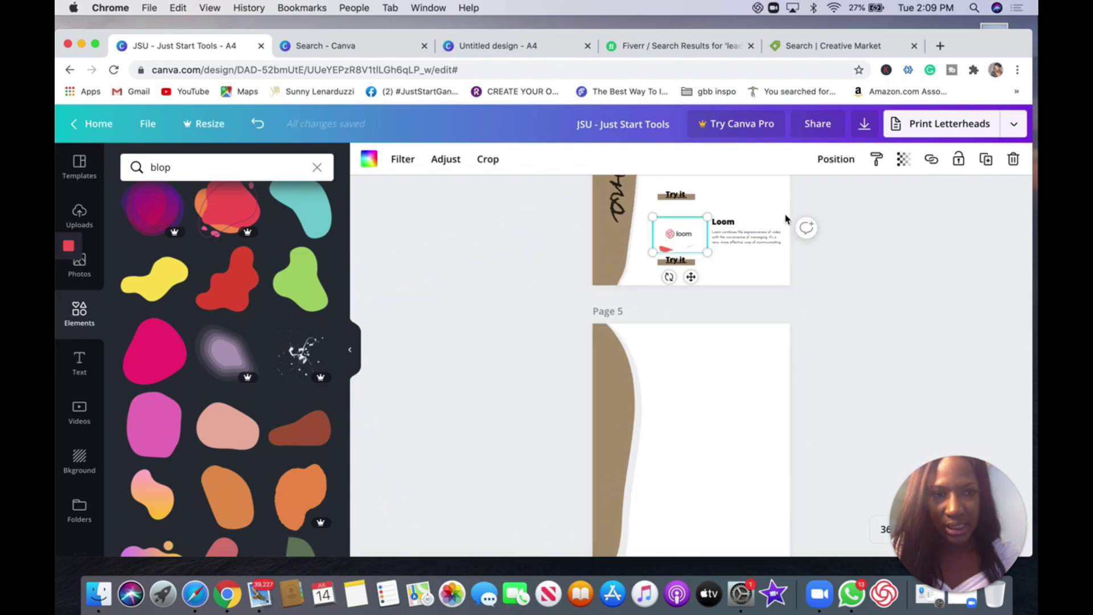
pyautogui.scroll(5, 678, 263)
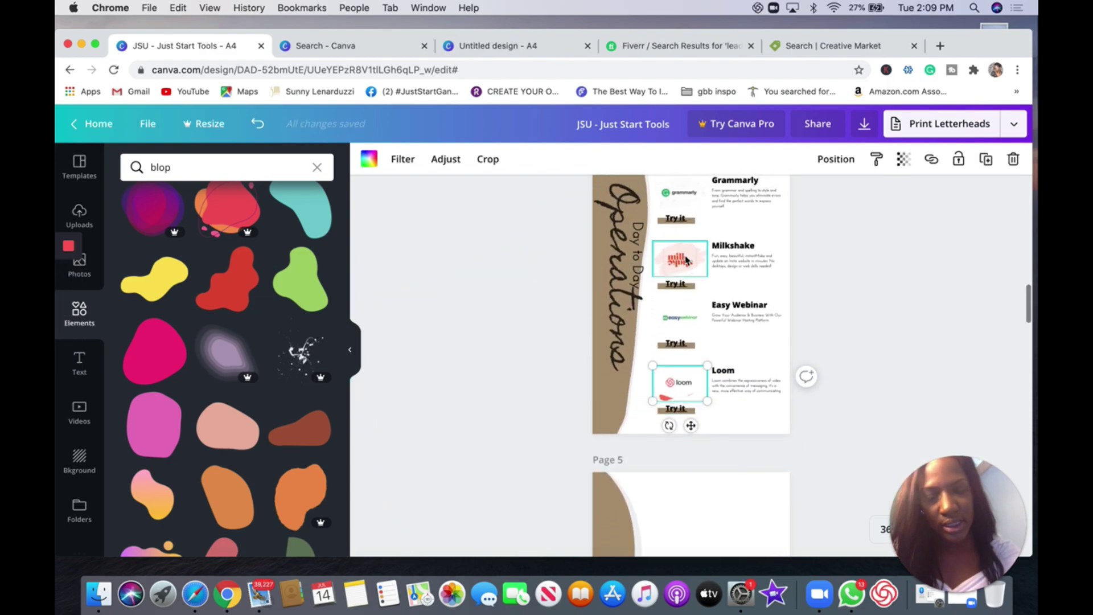
pyautogui.scroll(-6, 686, 260)
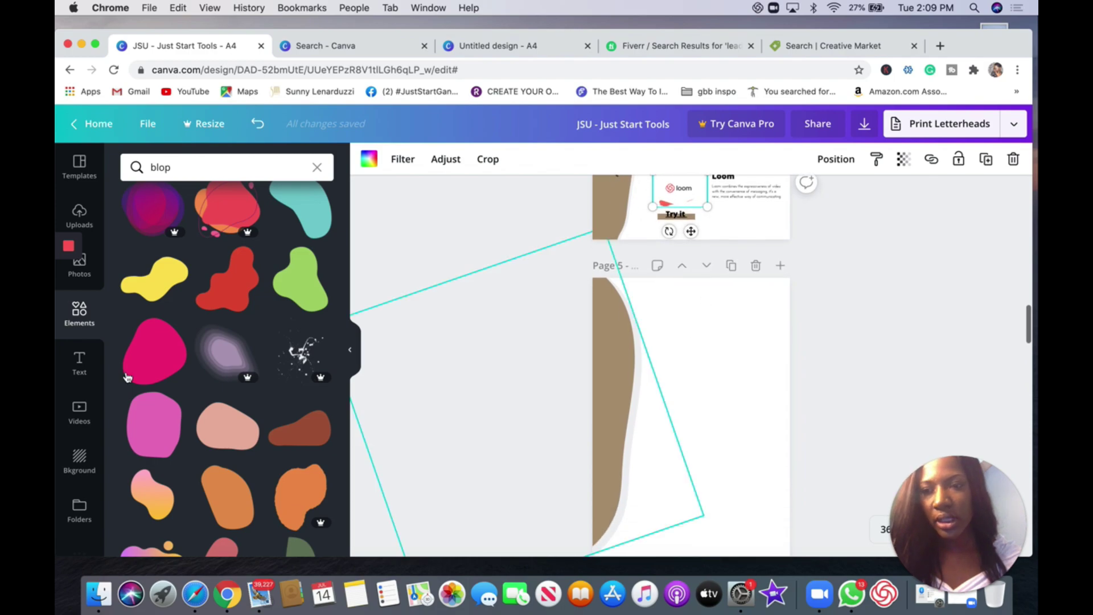
pyautogui.click(67, 334)
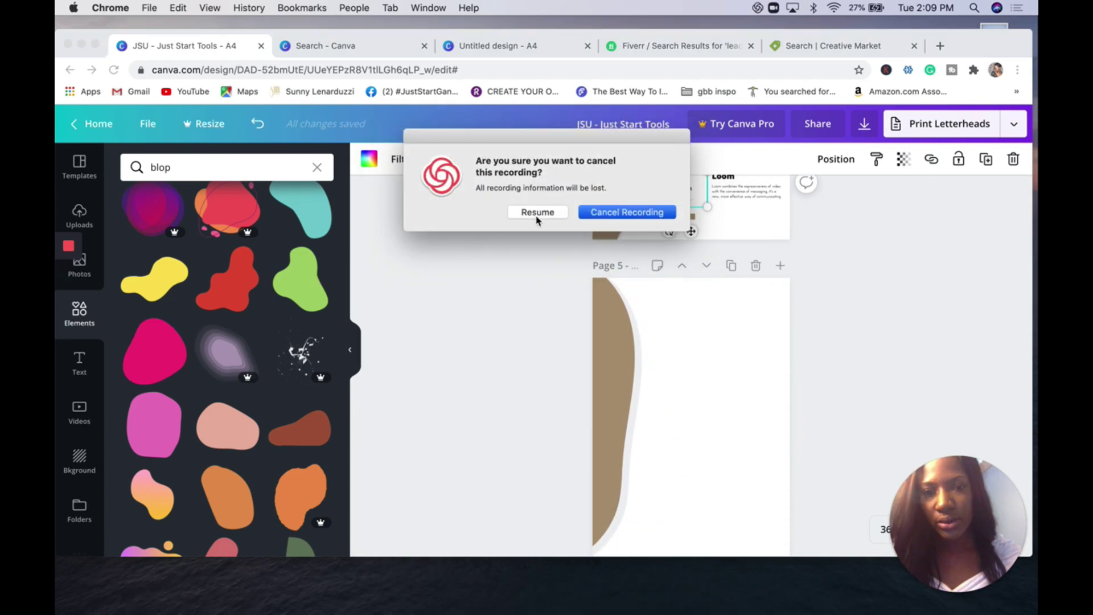
pyautogui.click(537, 215)
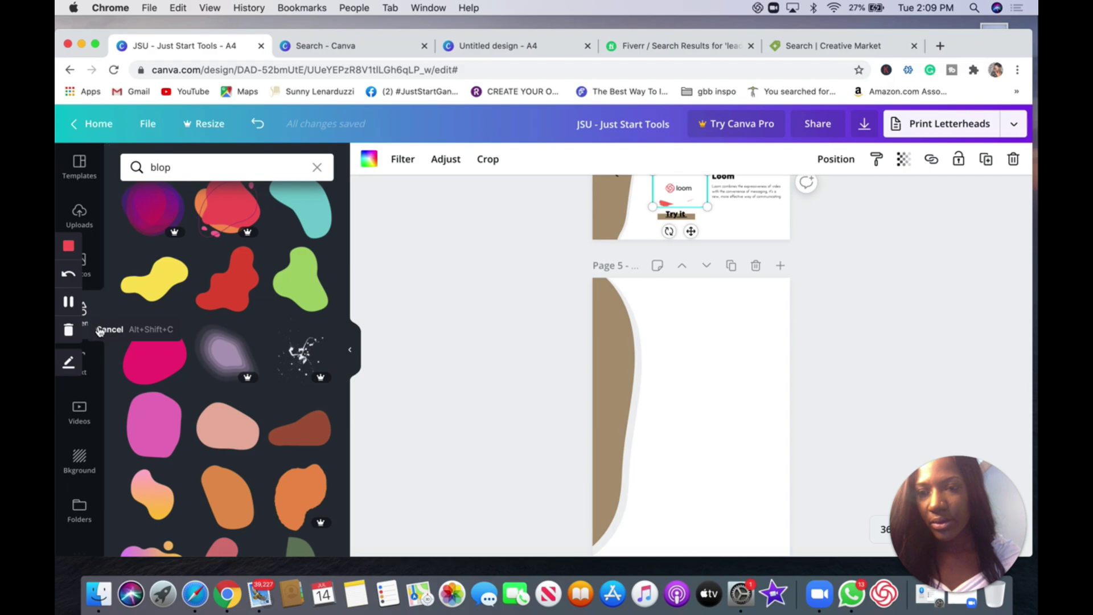
pyautogui.click(318, 168)
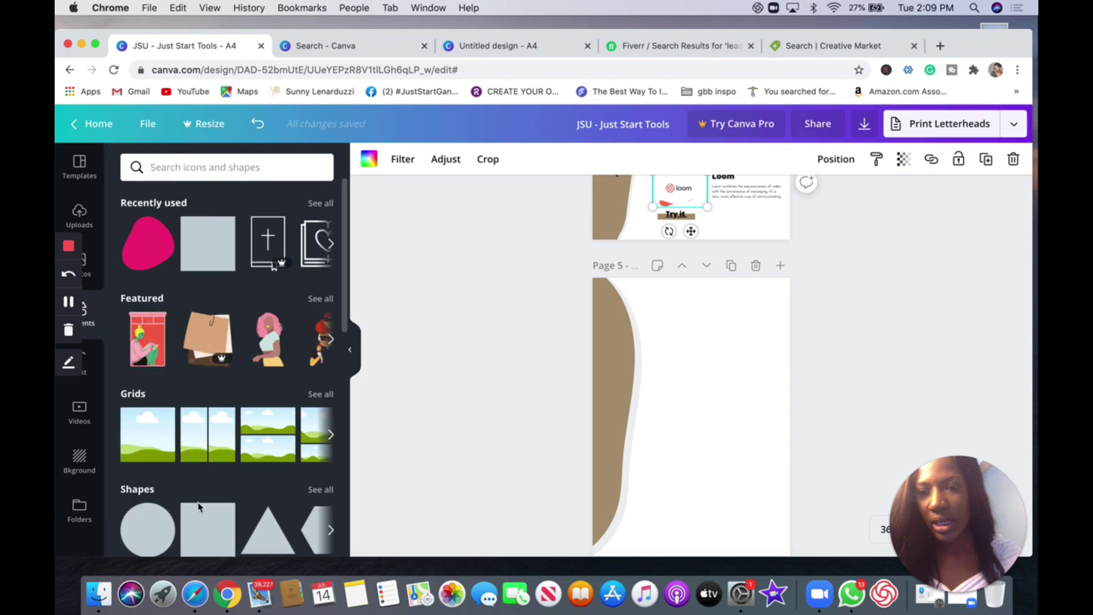
pyautogui.scroll(-6, 198, 507)
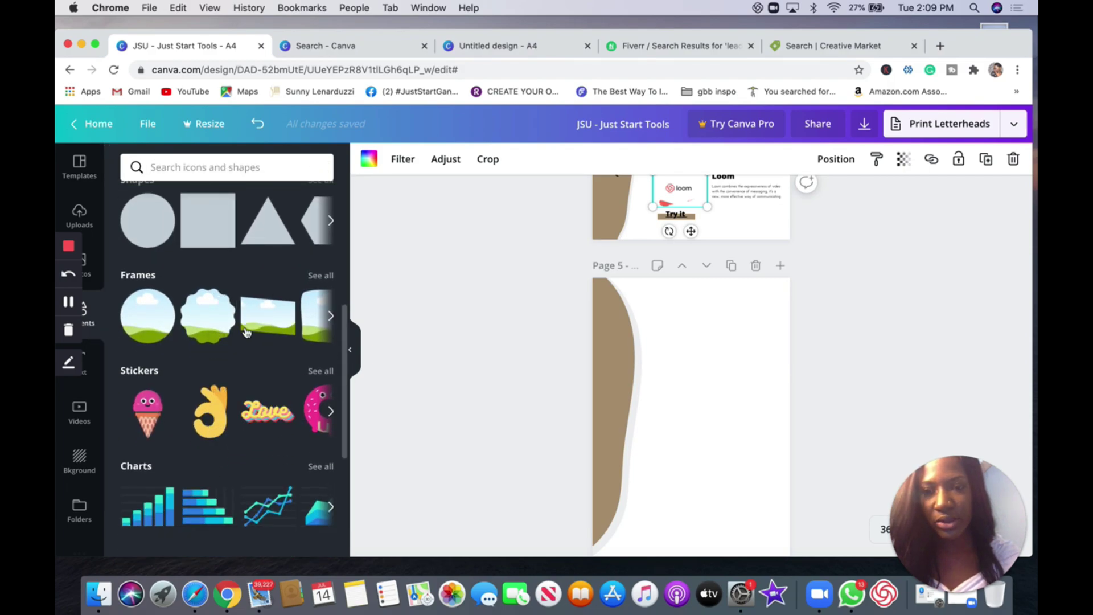
pyautogui.hscroll(5, 246, 332)
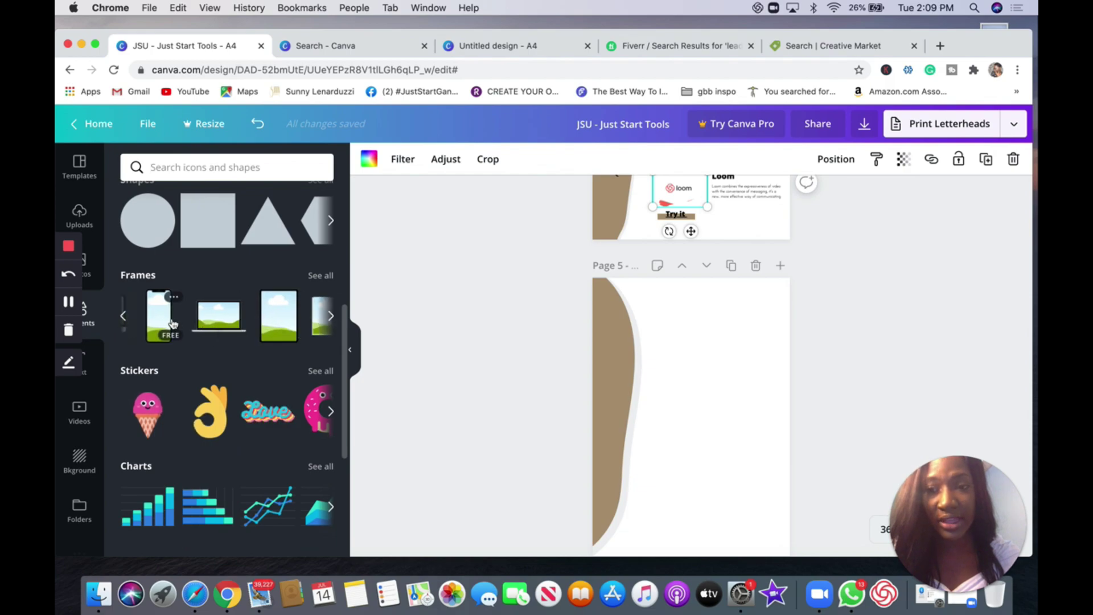
pyautogui.click(159, 319)
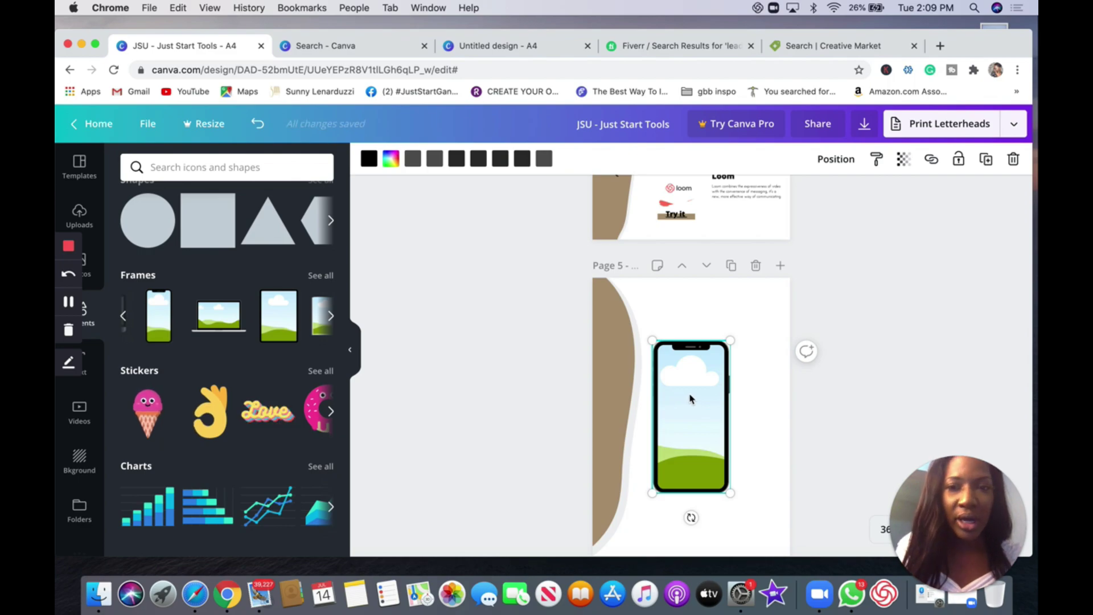
pyautogui.click(79, 215)
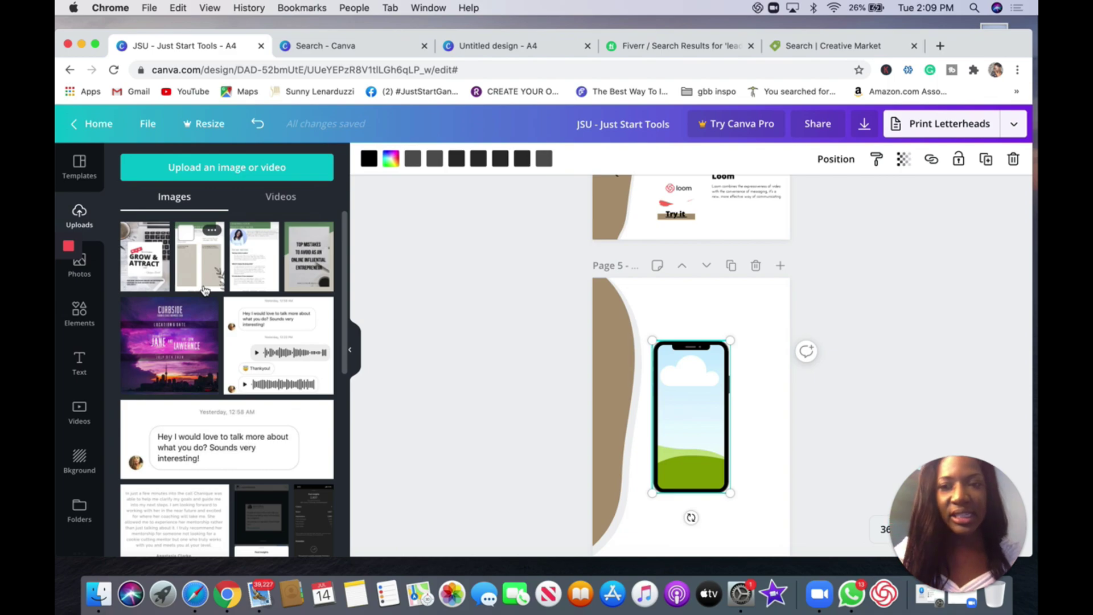
pyautogui.moveTo(497, 309); pyautogui.dragTo(666, 407)
pyautogui.click(763, 400)
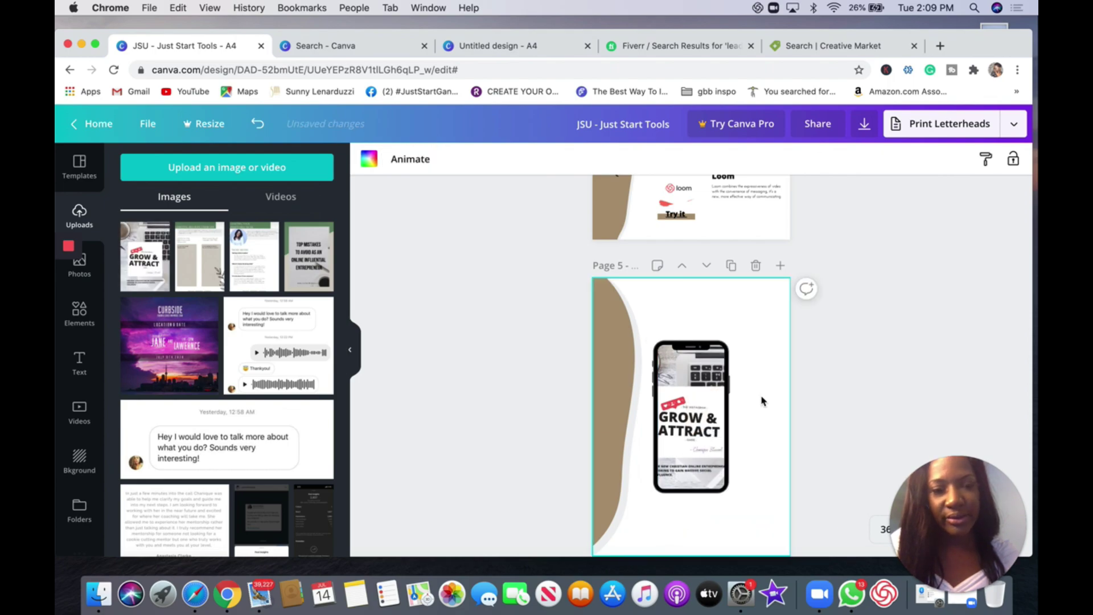
pyautogui.click(718, 393)
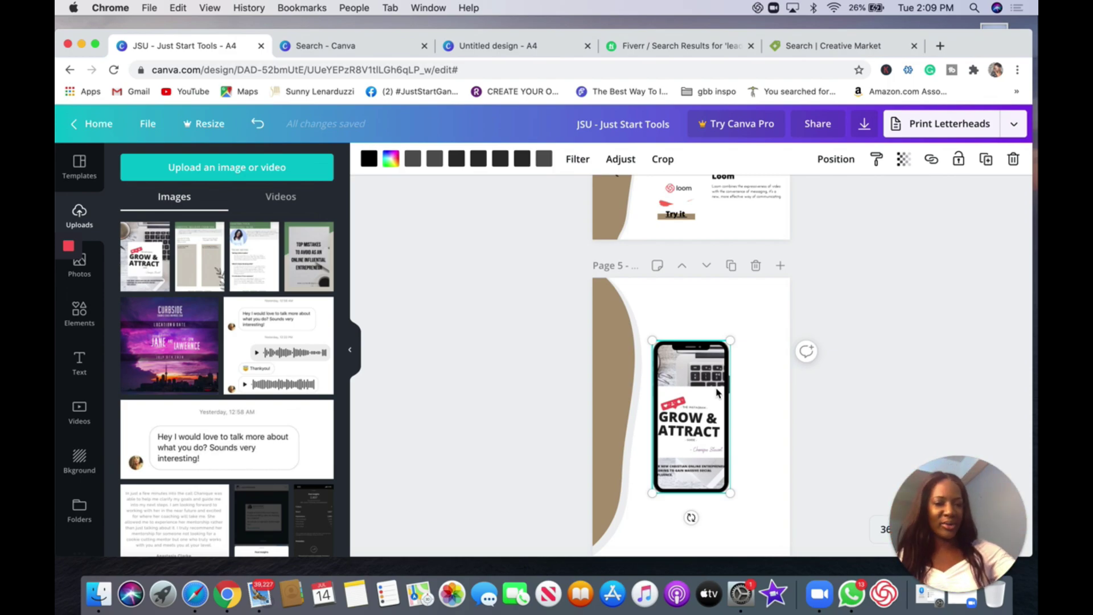
pyautogui.press('BackSpace')
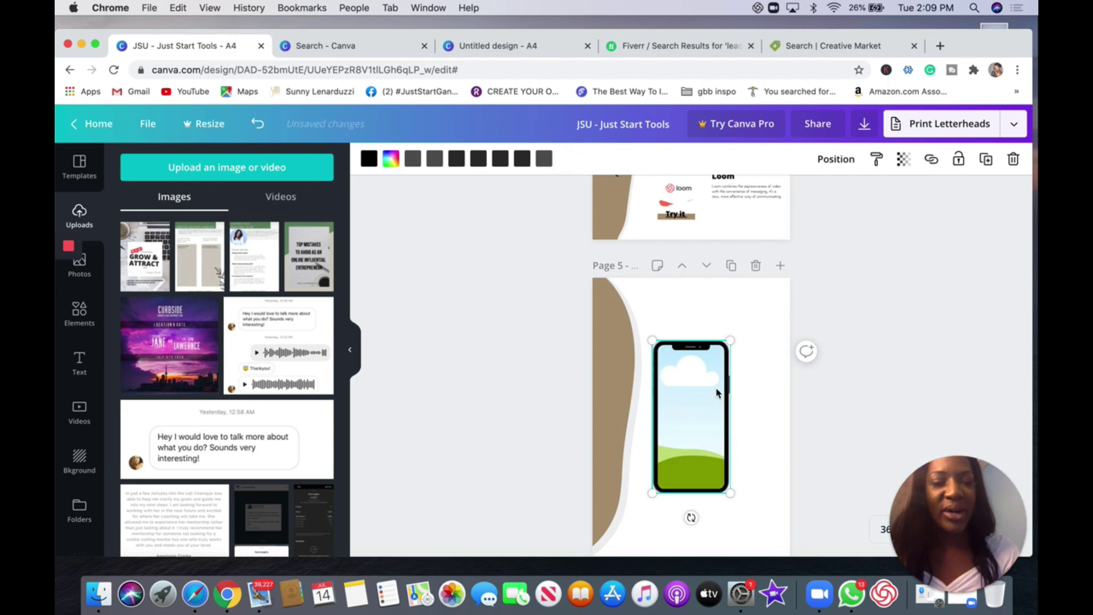
pyautogui.press('BackSpace')
pyautogui.moveTo(69, 245)
pyautogui.click(67, 330)
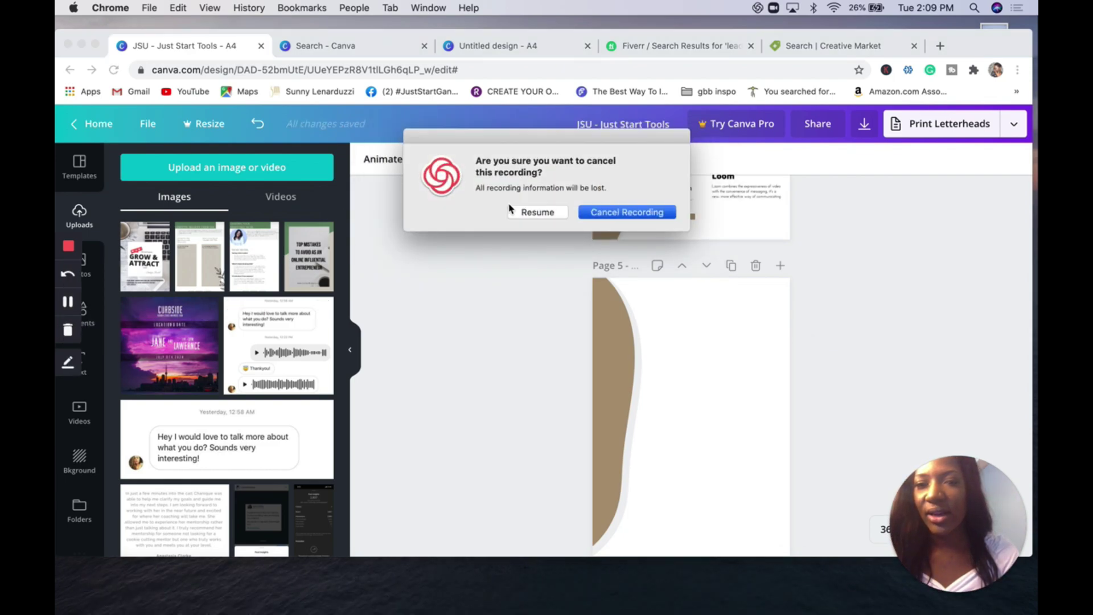
pyautogui.click(513, 211)
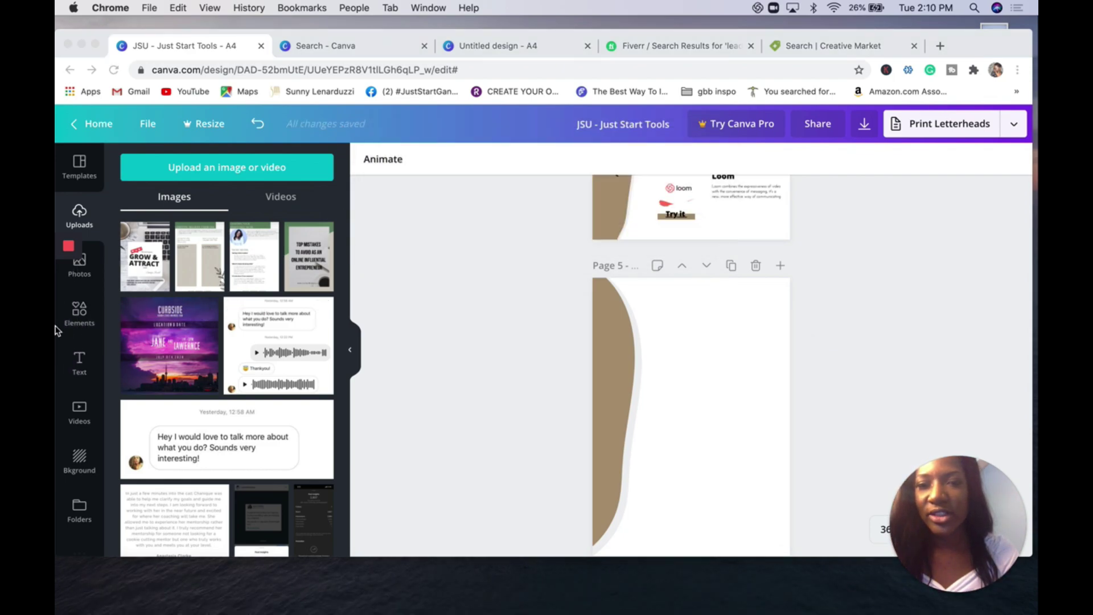
# - Add a brush-stroke frame from Elements and shrink it to the top of page 5
pyautogui.click(90, 313)
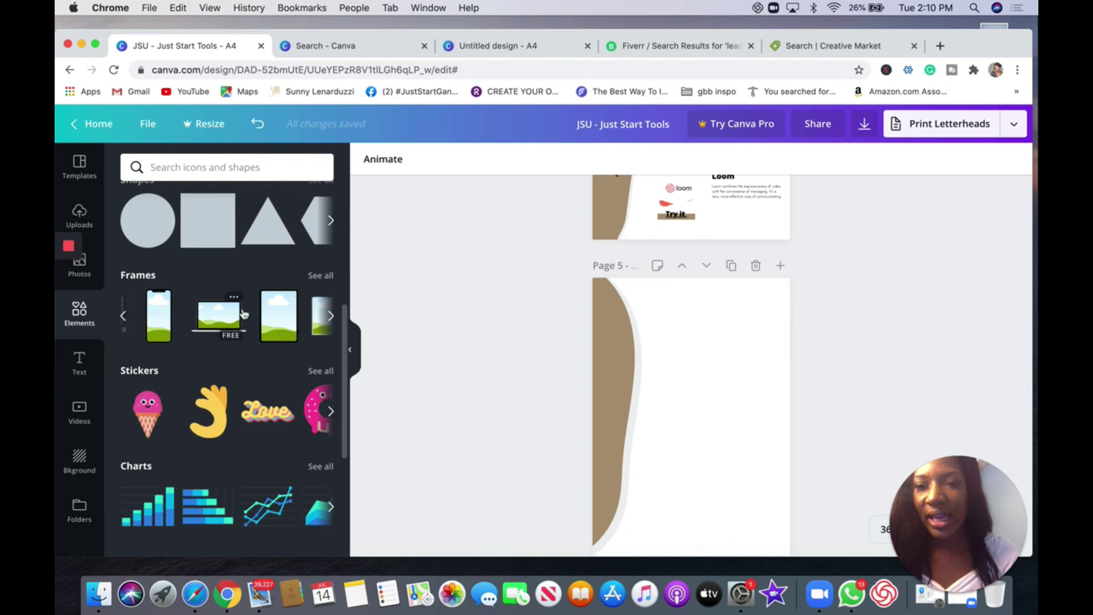
pyautogui.click(321, 275)
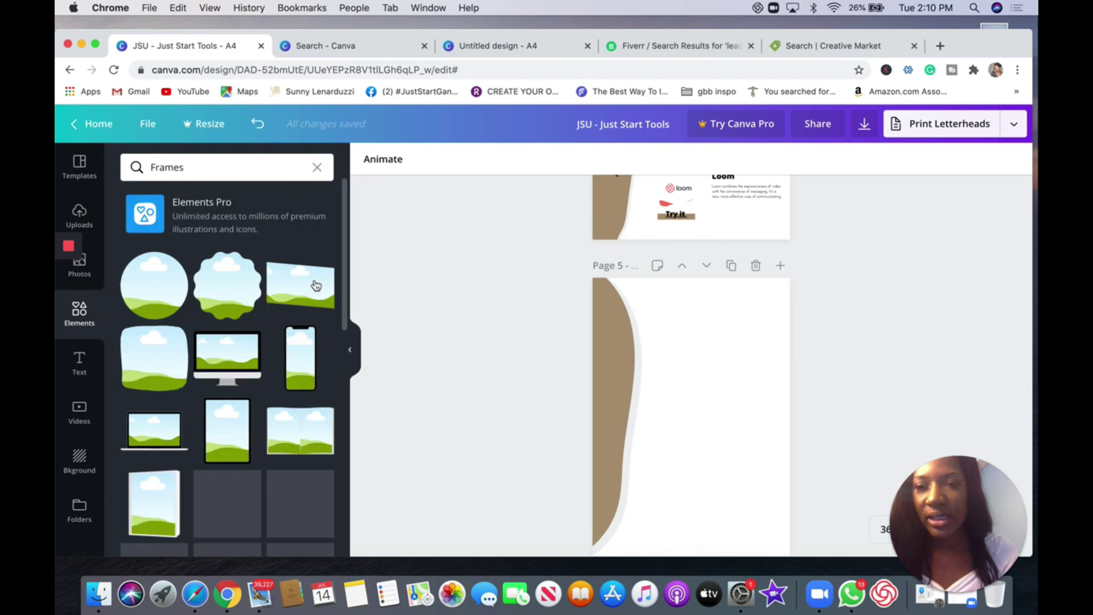
pyautogui.scroll(-5, 301, 342)
pyautogui.click(304, 385)
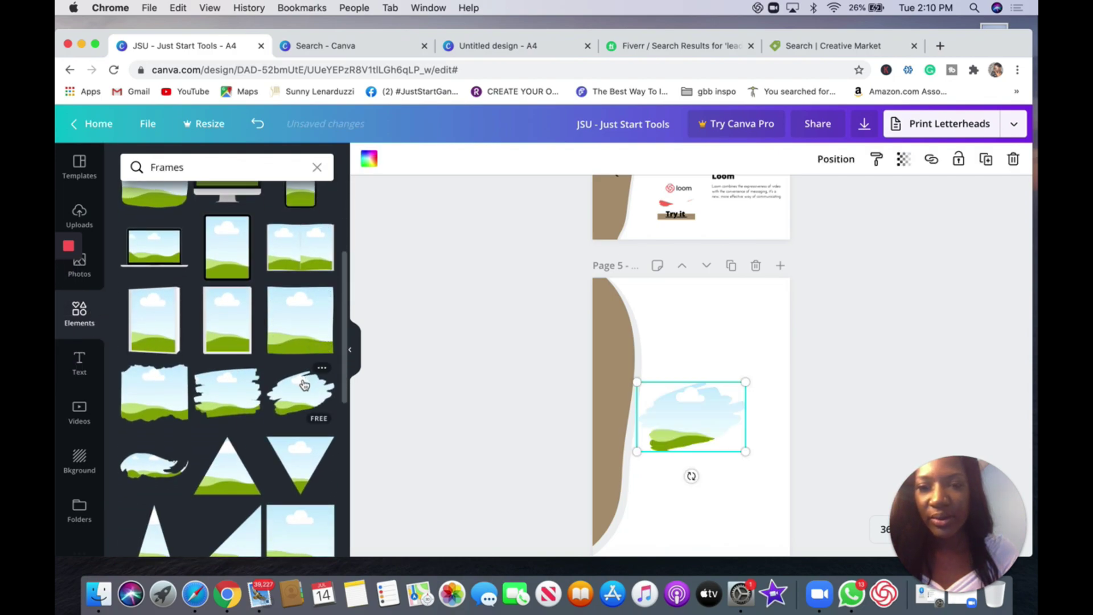
pyautogui.moveTo(744, 450)
pyautogui.mouseDown()
pyautogui.moveTo(708, 428)
pyautogui.moveTo(690, 319)
pyautogui.moveTo(711, 340)
pyautogui.mouseUp()
pyautogui.click(749, 344)
# - Drop the uploaded TubeBuddy logo into the brush-stroke frame on page 5
pyautogui.click(80, 217)
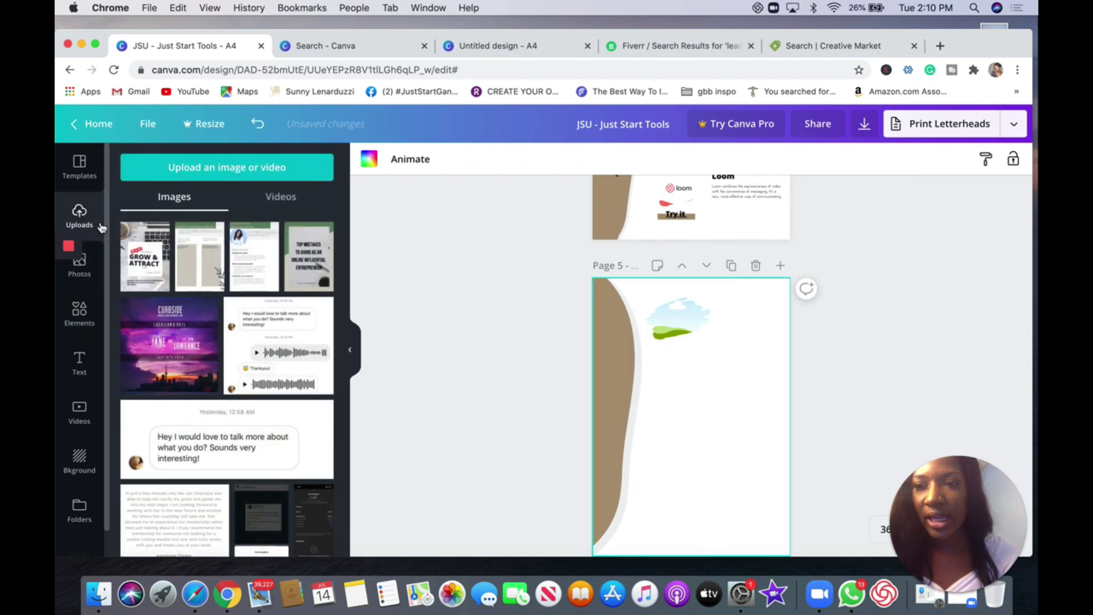
pyautogui.scroll(-10, 170, 327)
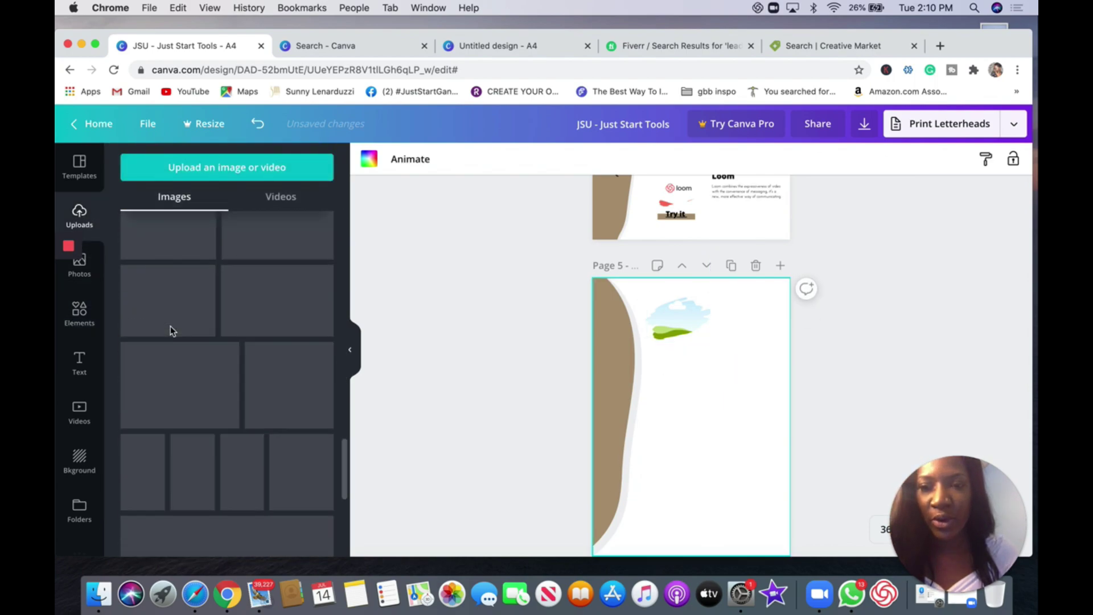
pyautogui.scroll(-5, 225, 384)
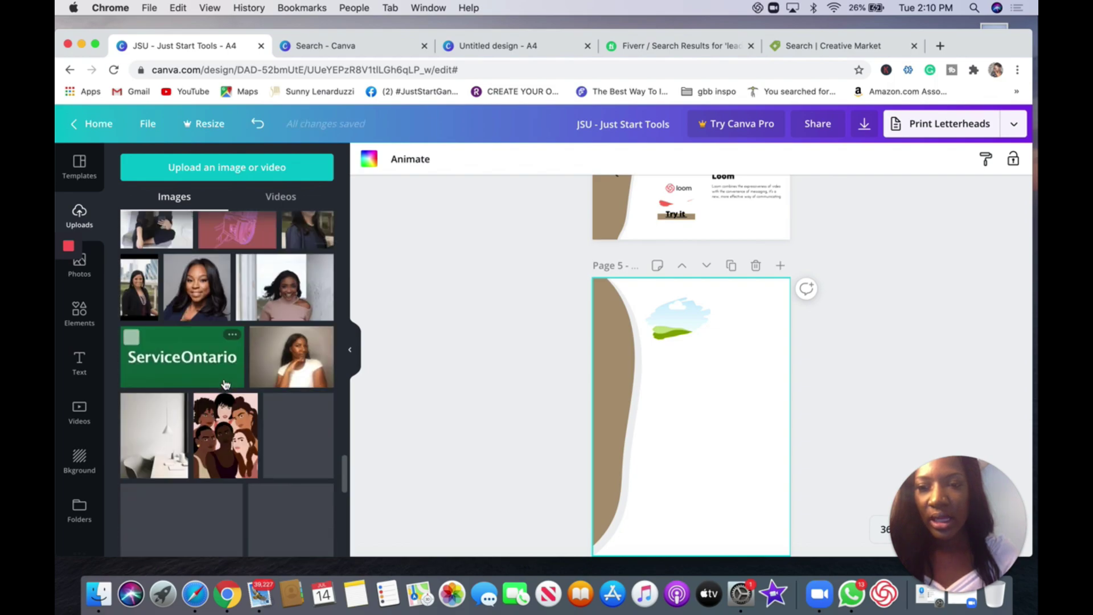
pyautogui.scroll(-5, 226, 385)
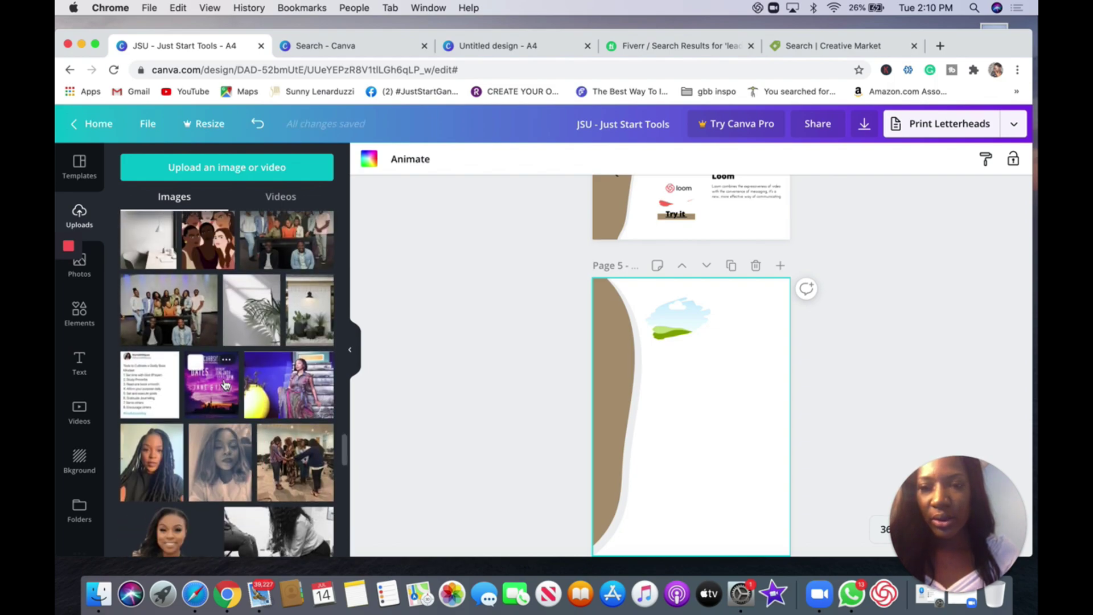
pyautogui.scroll(-5, 225, 384)
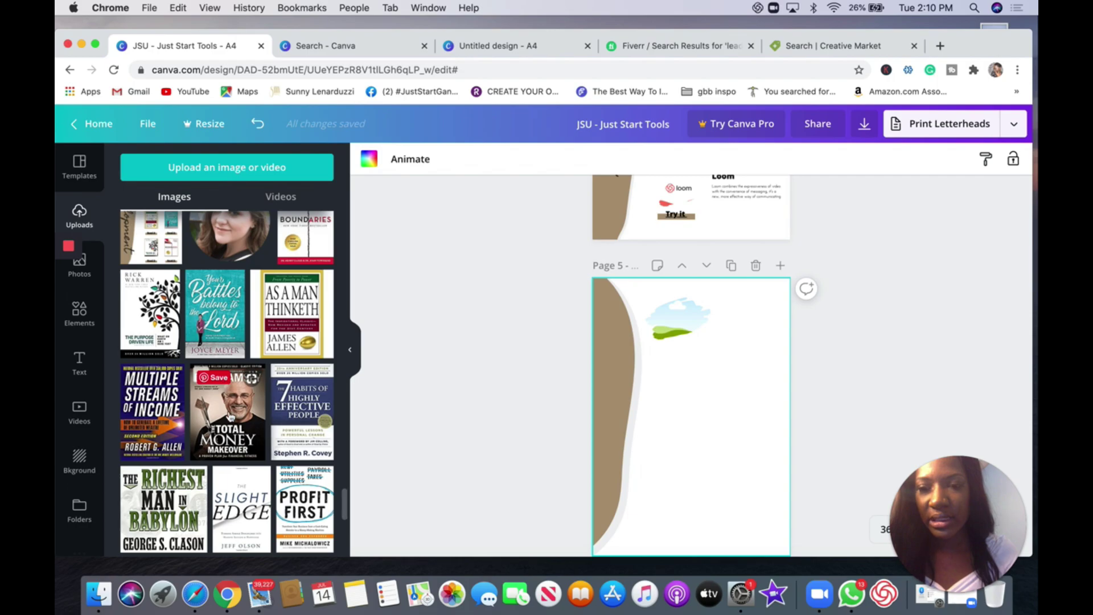
pyautogui.scroll(-10, 231, 417)
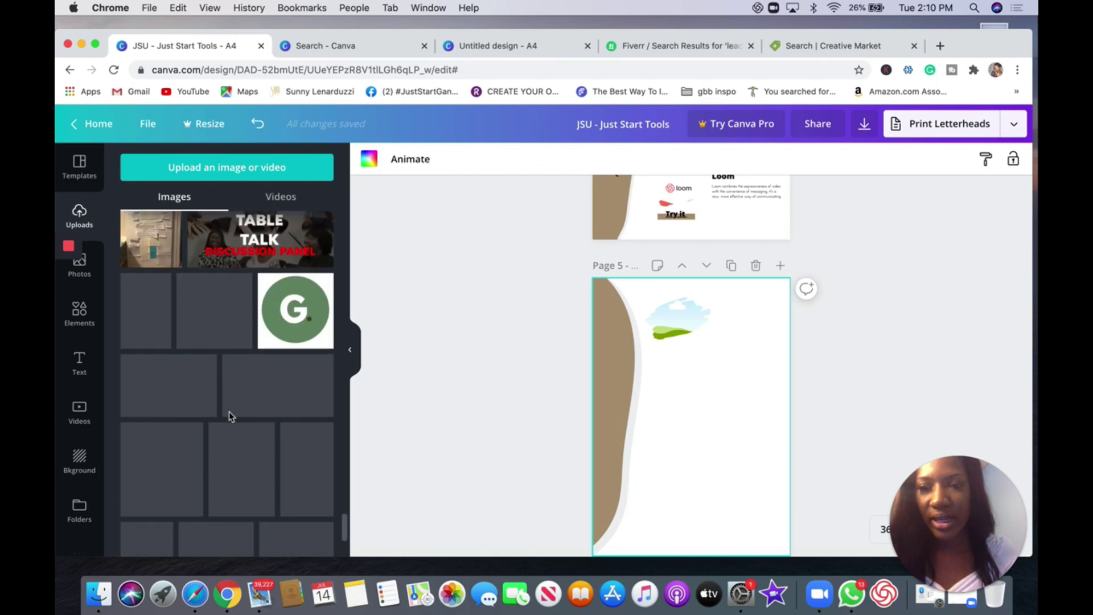
pyautogui.scroll(-10, 230, 418)
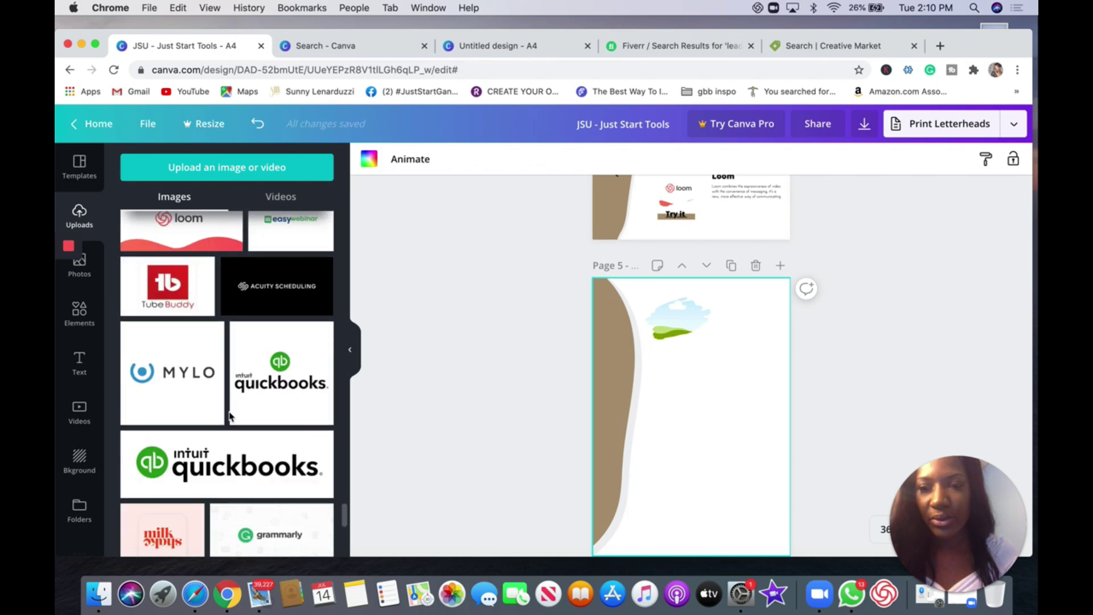
pyautogui.scroll(-2, 231, 417)
pyautogui.scroll(3, 217, 402)
pyautogui.moveTo(163, 327); pyautogui.dragTo(677, 327)
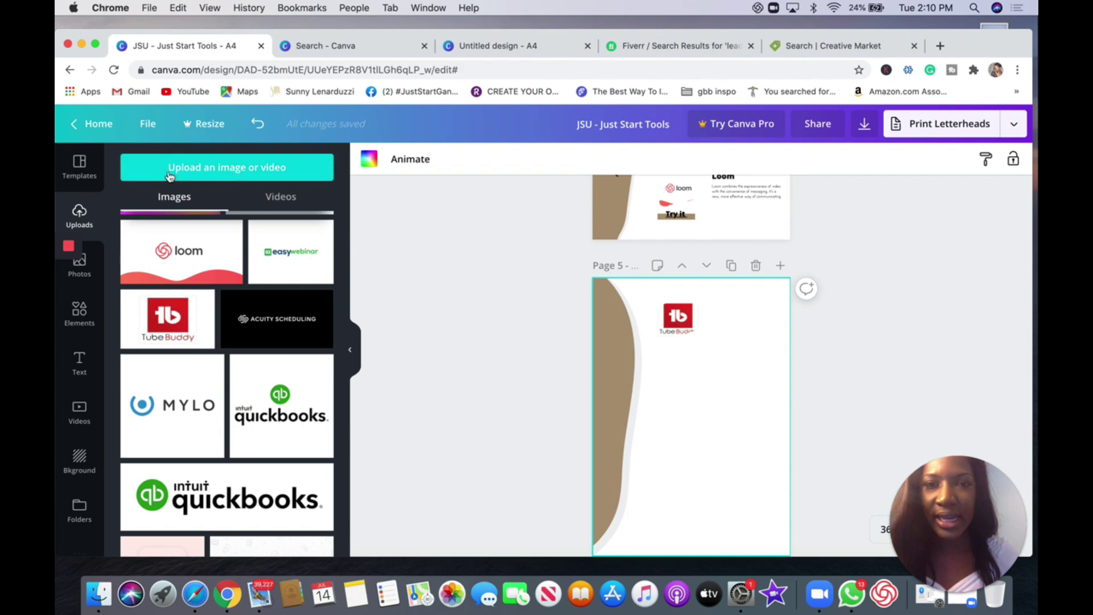
pyautogui.click(459, 267)
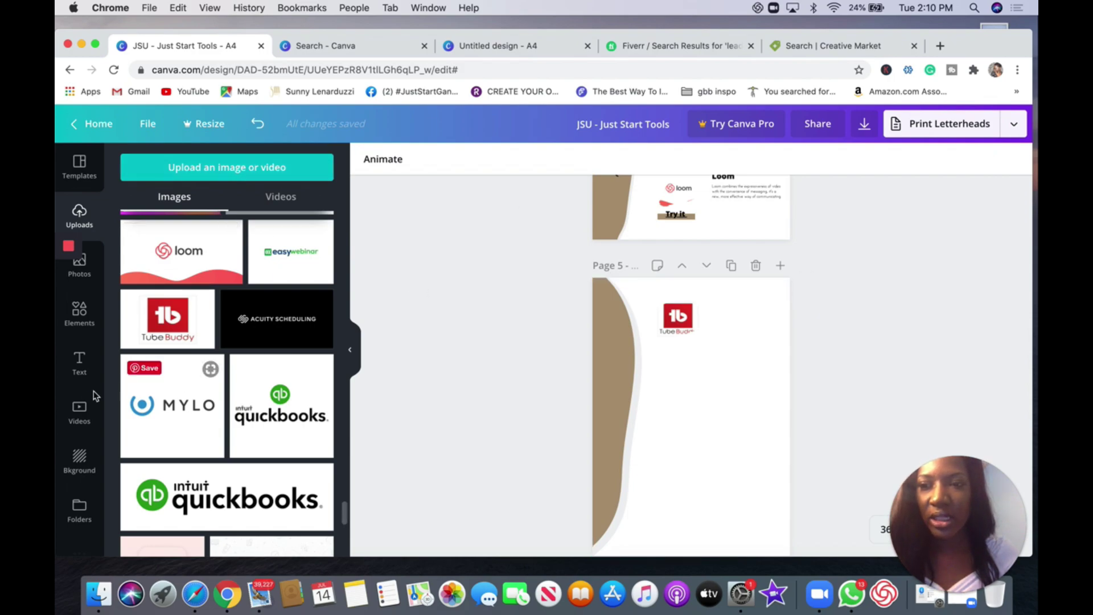
pyautogui.click(80, 363)
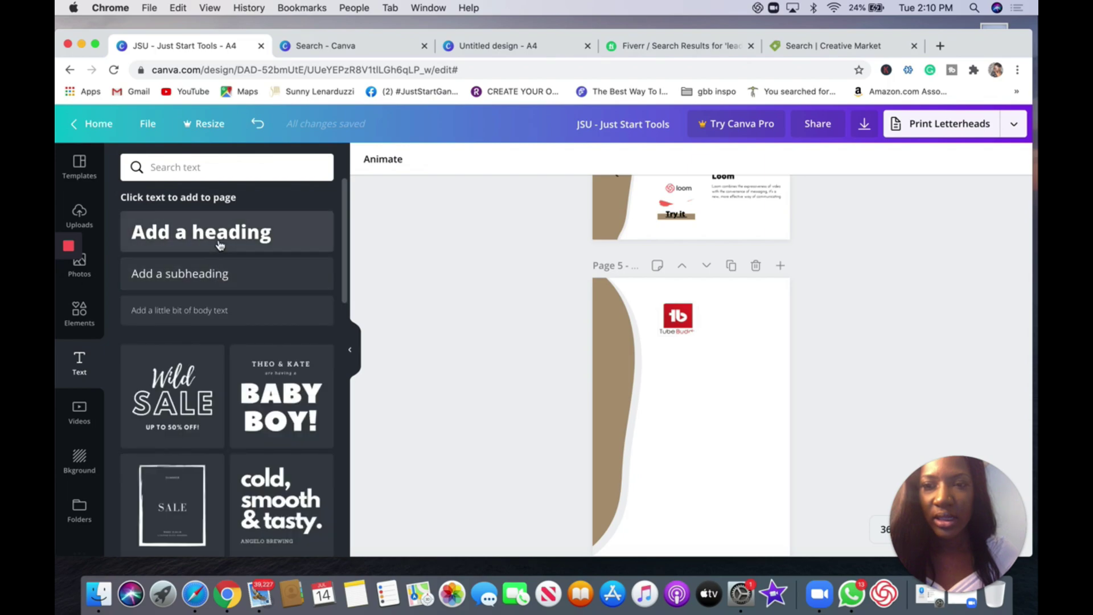
# - Add a 'Tudebuddy' heading, shrink it to about size 21 and place it beside the logo
pyautogui.click(219, 245)
pyautogui.press('BackSpace')
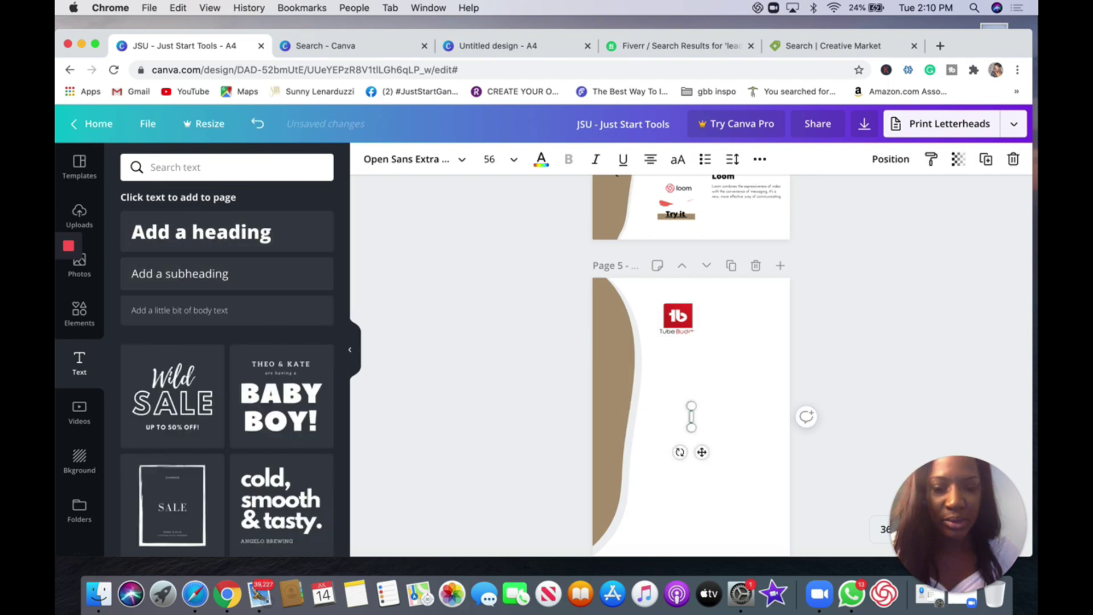
pyautogui.write('Tudeb')
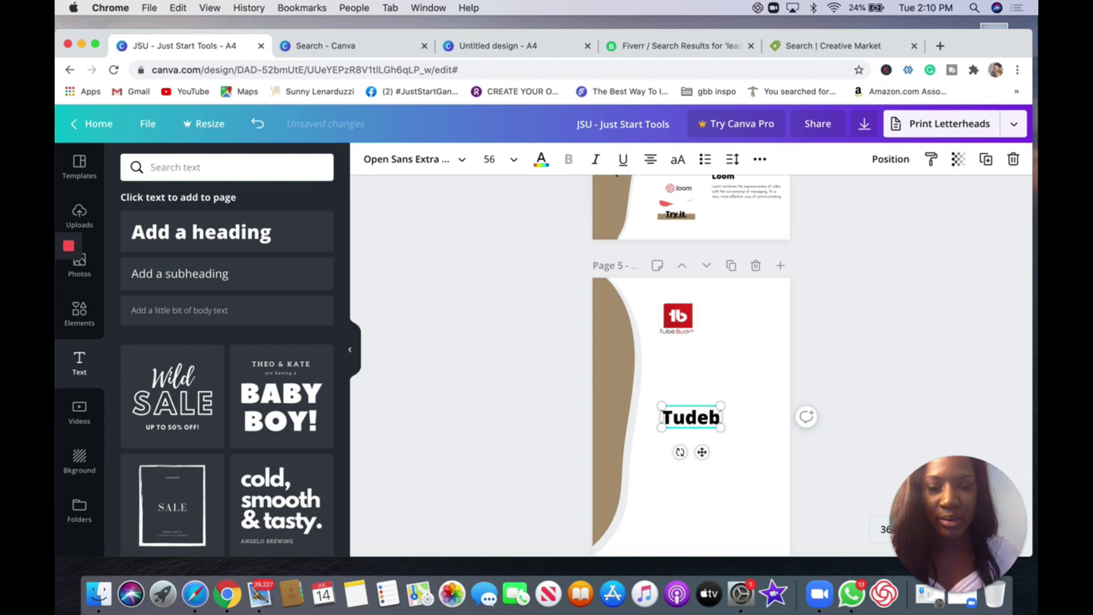
pyautogui.write('uddy')
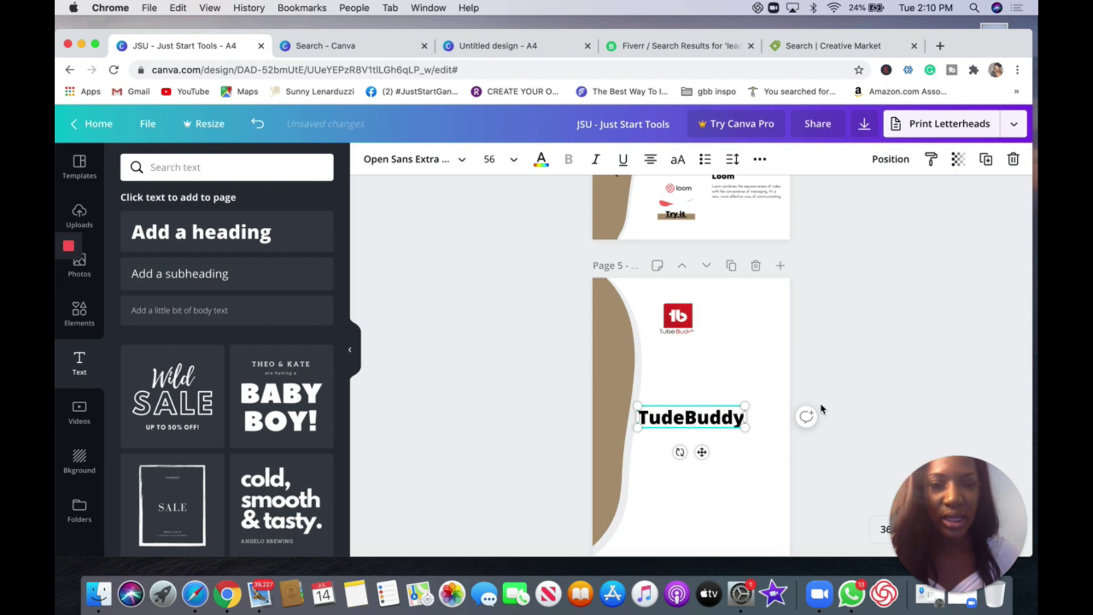
pyautogui.click(749, 395)
pyautogui.click(743, 428)
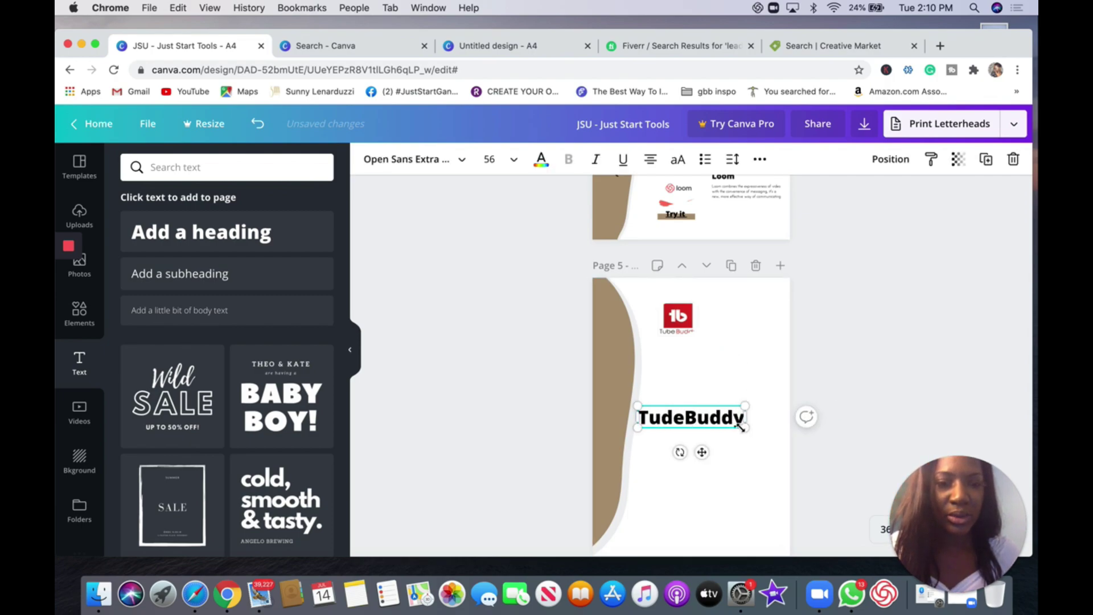
pyautogui.moveTo(745, 428); pyautogui.dragTo(680, 415)
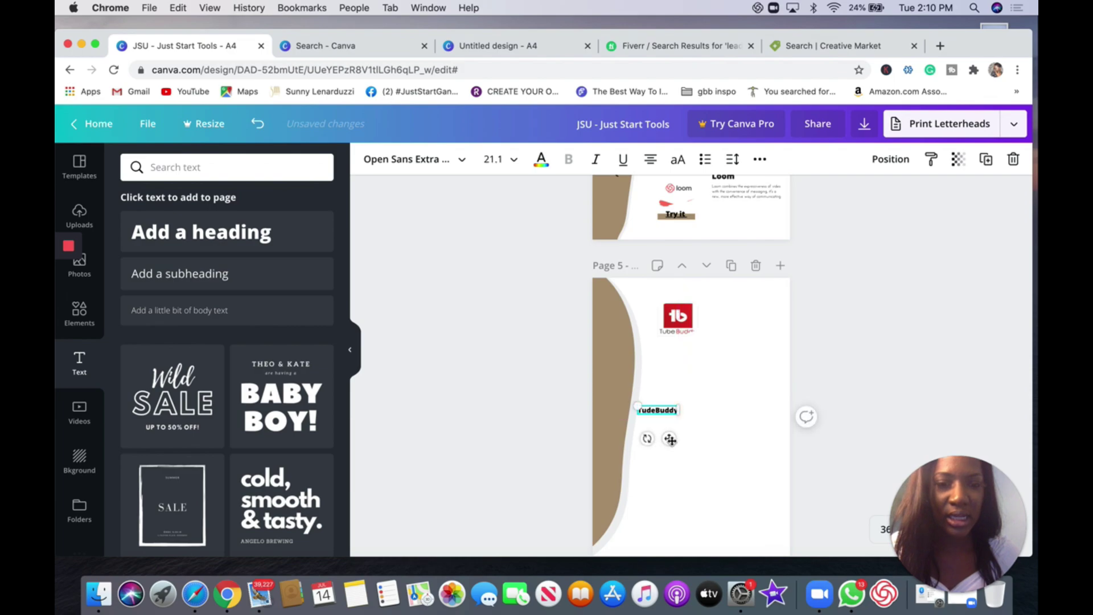
pyautogui.moveTo(741, 346); pyautogui.dragTo(736, 333)
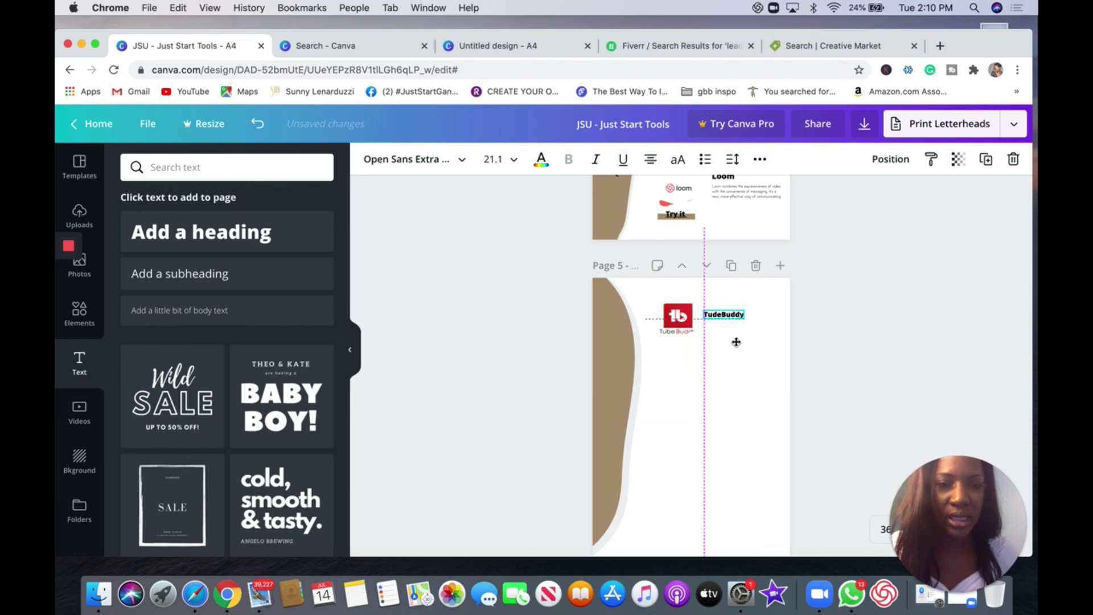
pyautogui.click(694, 389)
pyautogui.doubleClick(724, 312)
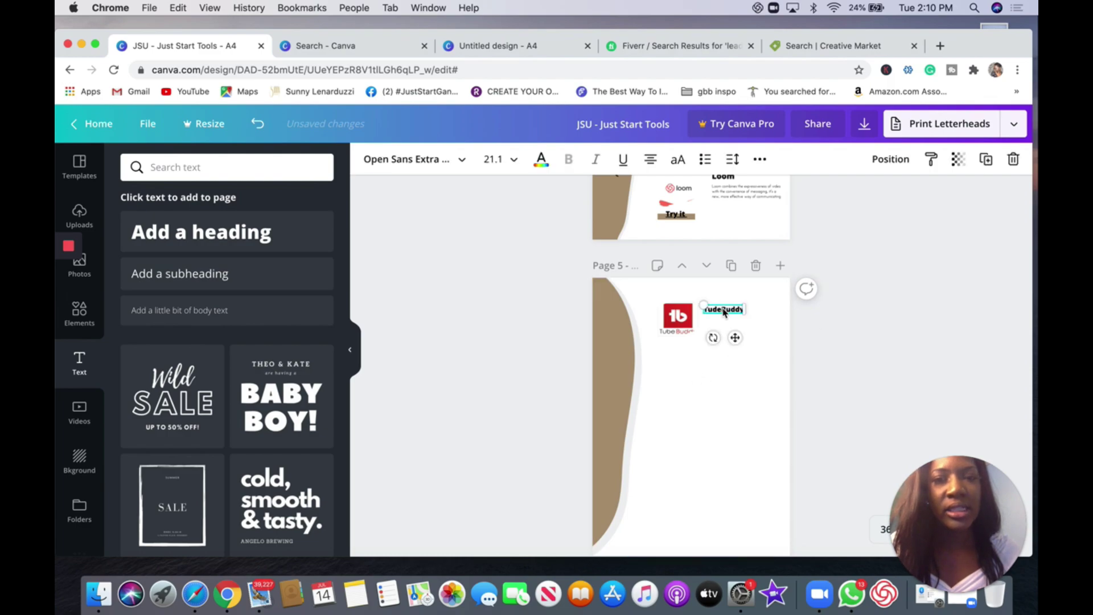
pyautogui.click(440, 165)
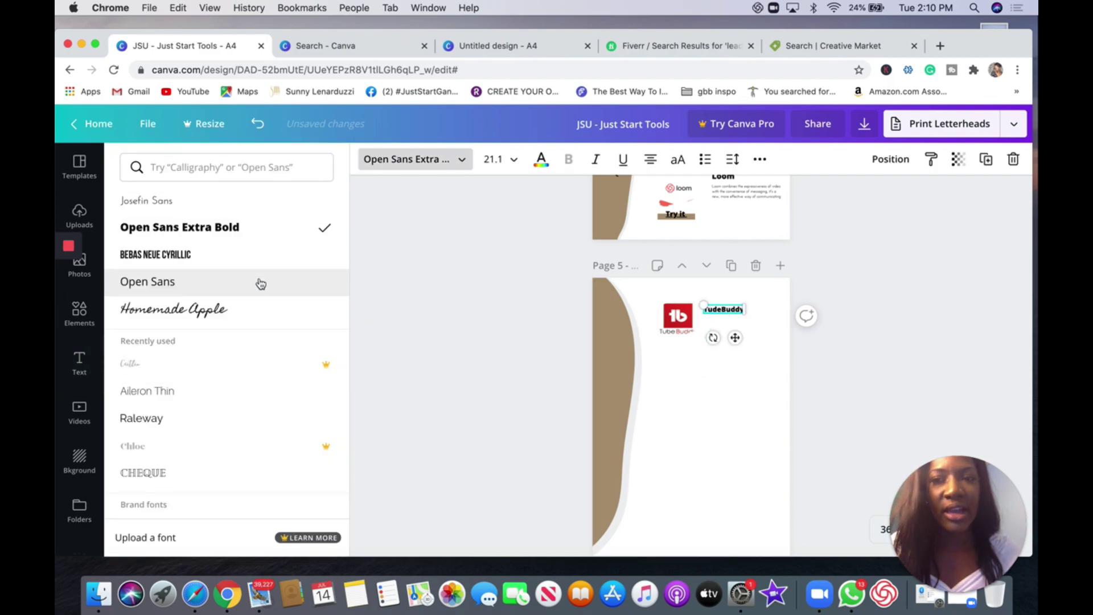
pyautogui.scroll(-1, 260, 284)
pyautogui.scroll(-5, 260, 284)
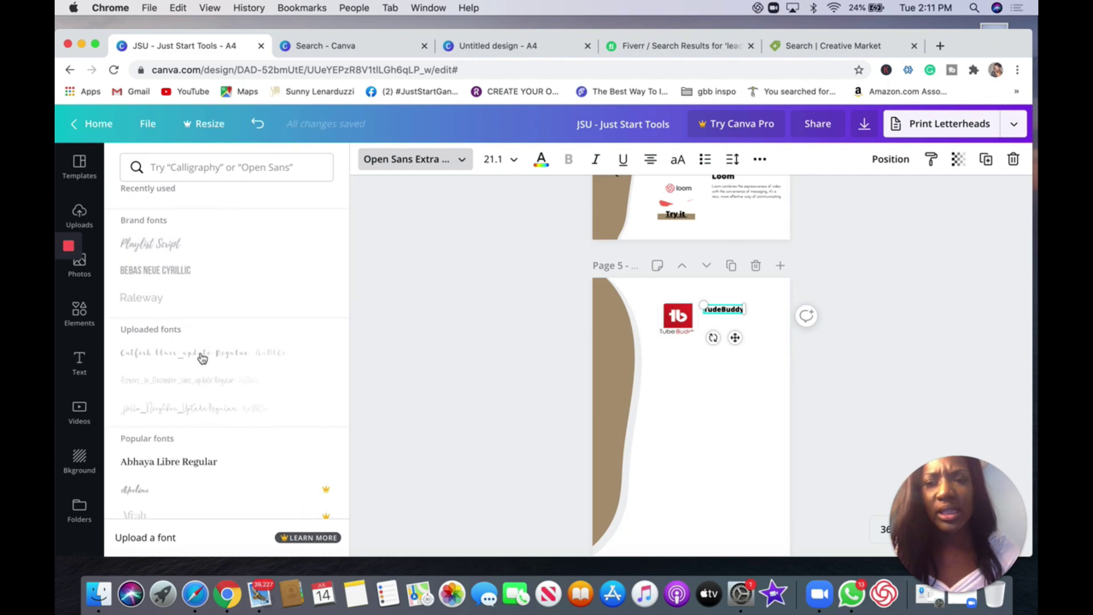
pyautogui.scroll(-1, 203, 342)
pyautogui.scroll(-1, 196, 315)
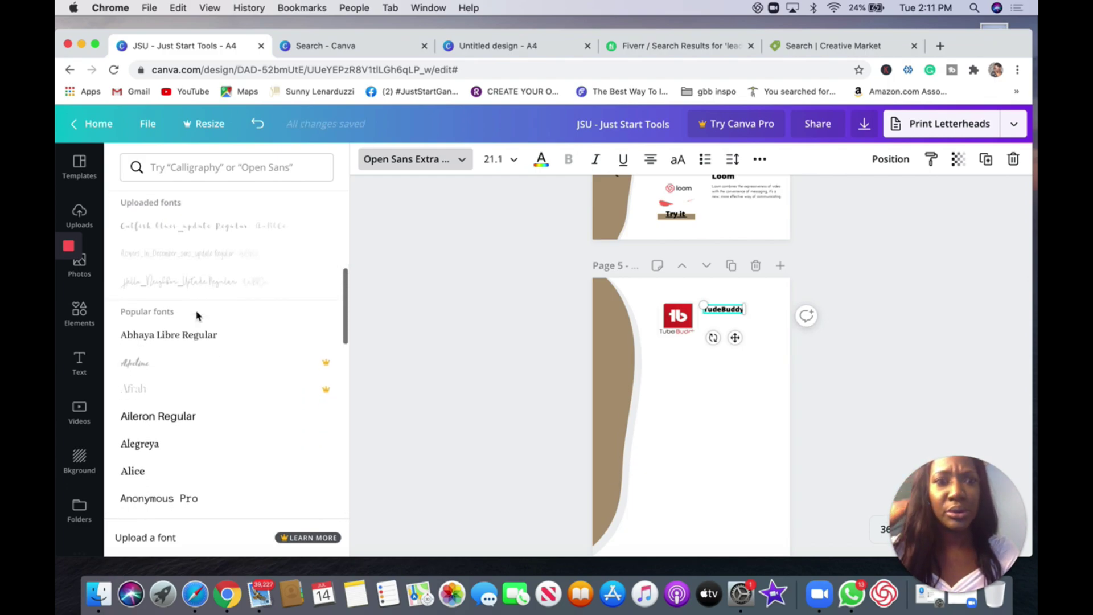
pyautogui.scroll(-15, 198, 317)
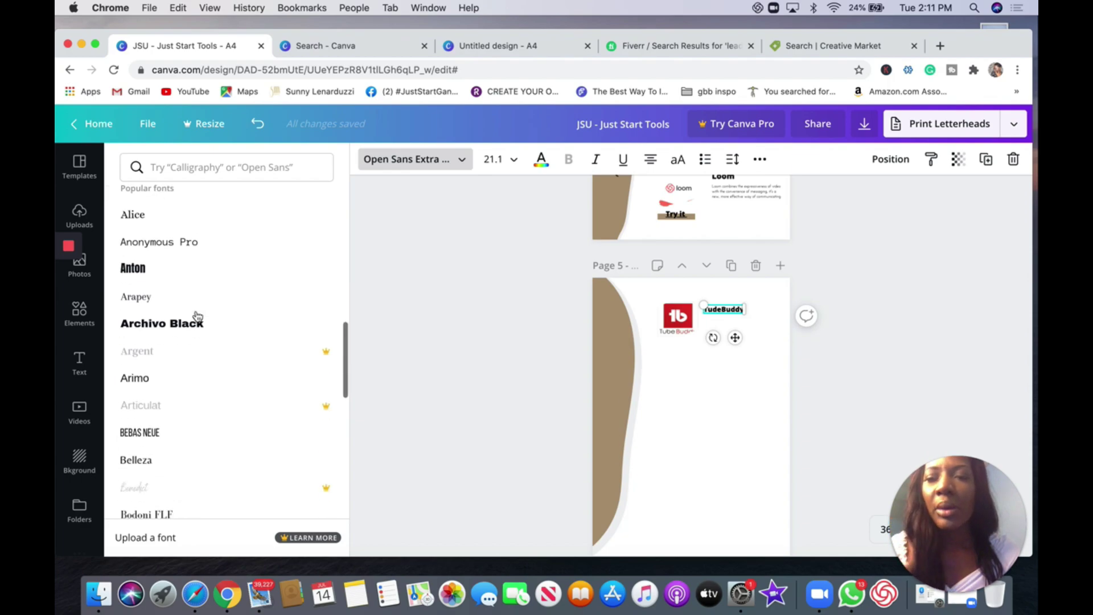
pyautogui.click(201, 168)
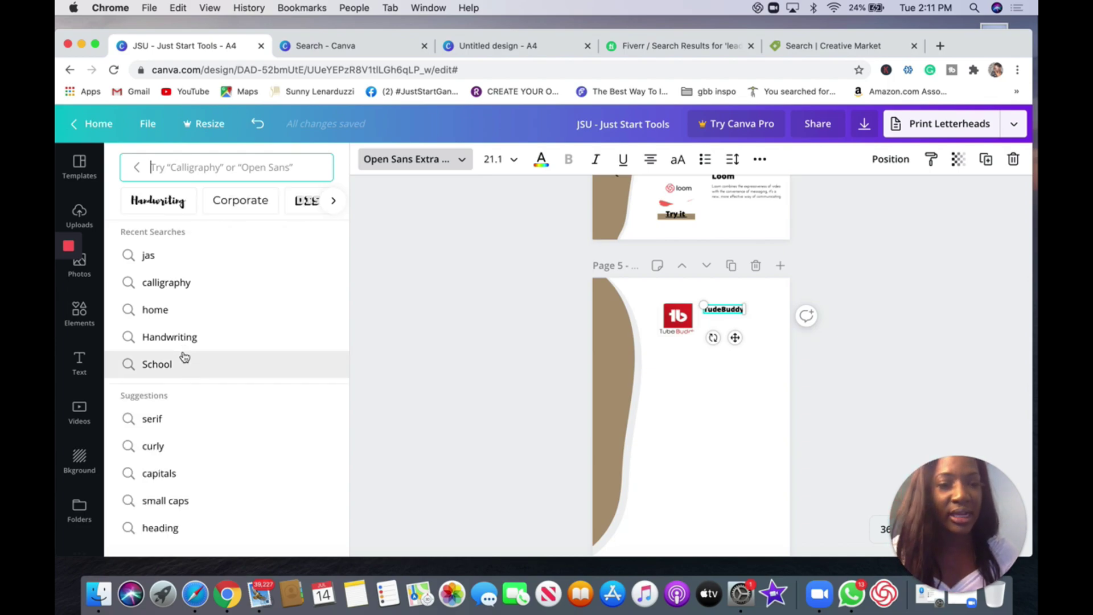
pyautogui.click(154, 447)
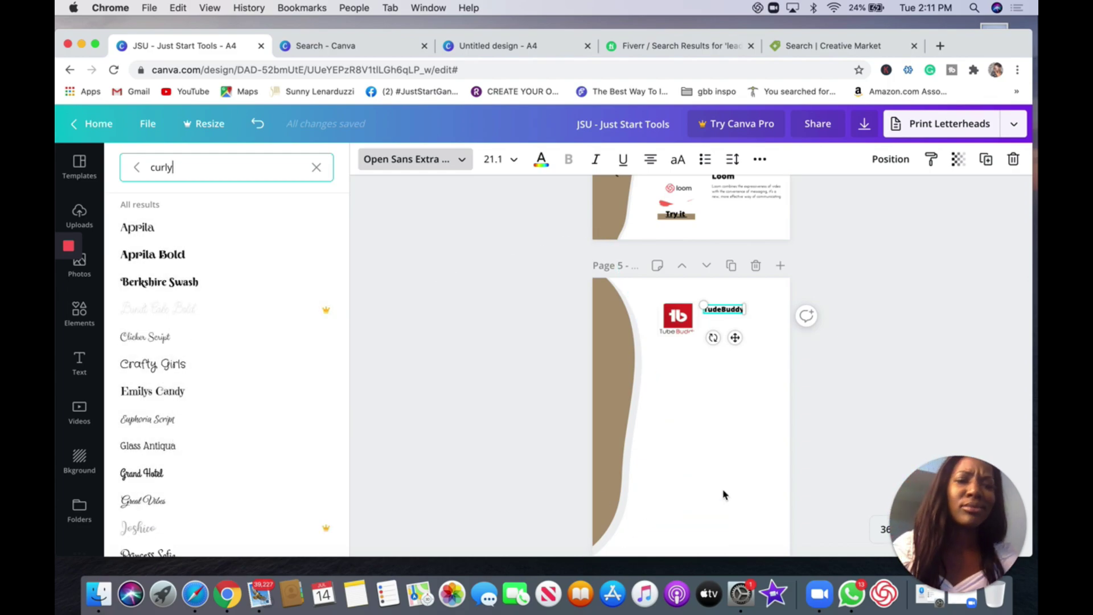
pyautogui.click(730, 459)
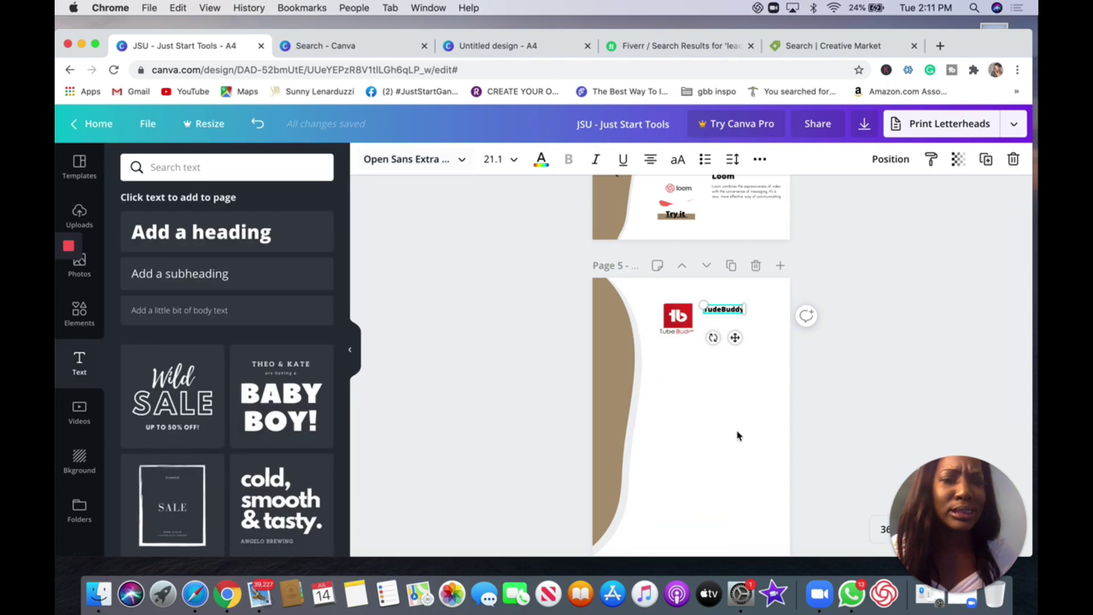
# - Add a 'For Youtube' subheading and move it just under the TudeBuddy title
pyautogui.click(167, 273)
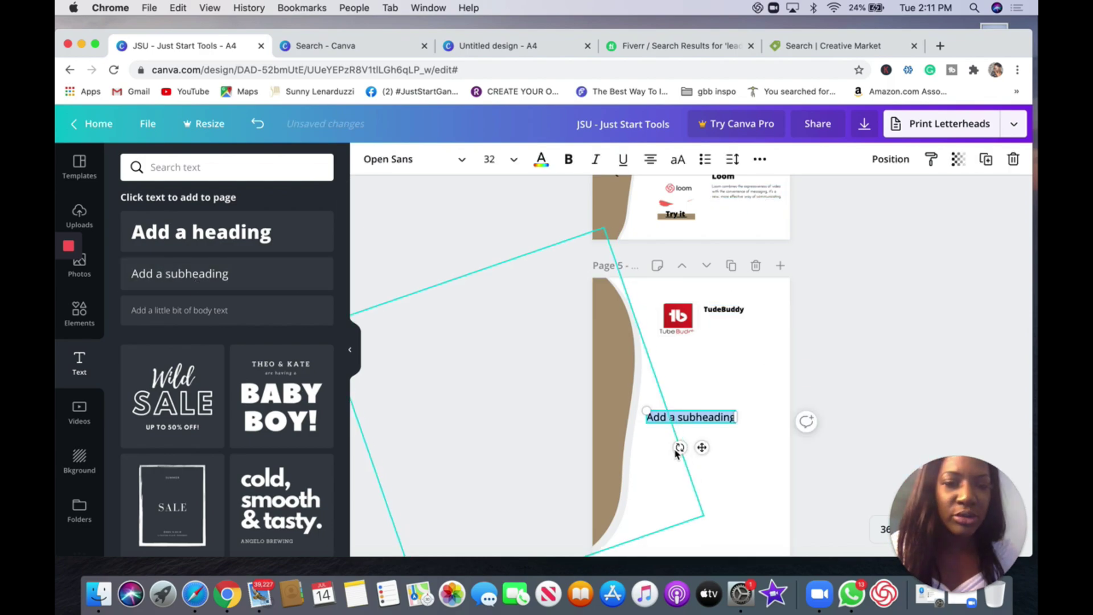
pyautogui.press('BackSpace')
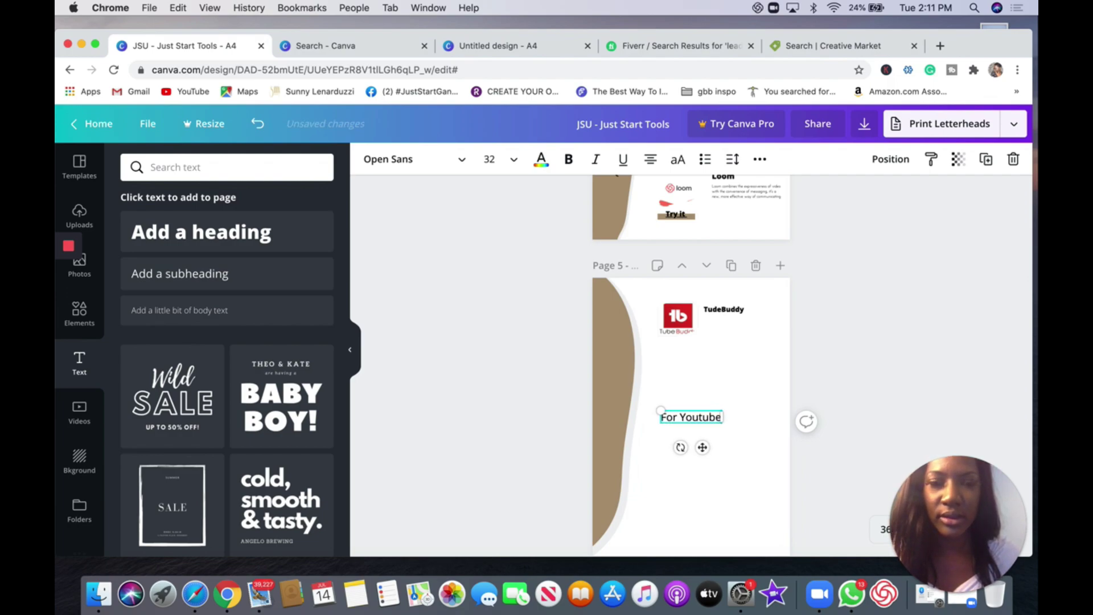
pyautogui.click(737, 398)
pyautogui.click(701, 426)
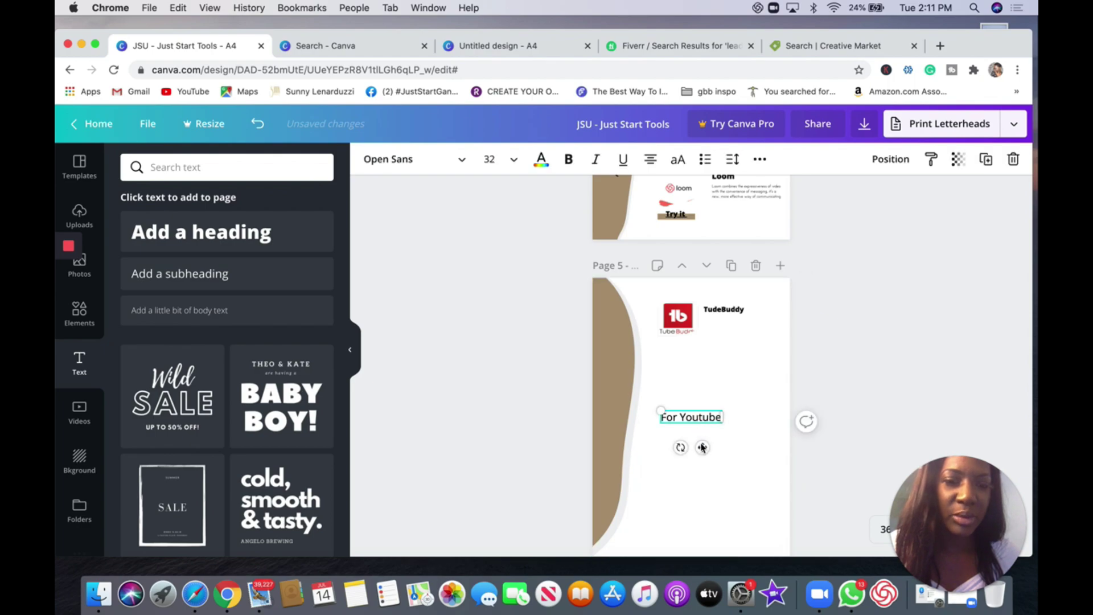
pyautogui.moveTo(727, 361)
pyautogui.mouseDown()
pyautogui.moveTo(737, 339)
pyautogui.moveTo(744, 348)
pyautogui.mouseUp()
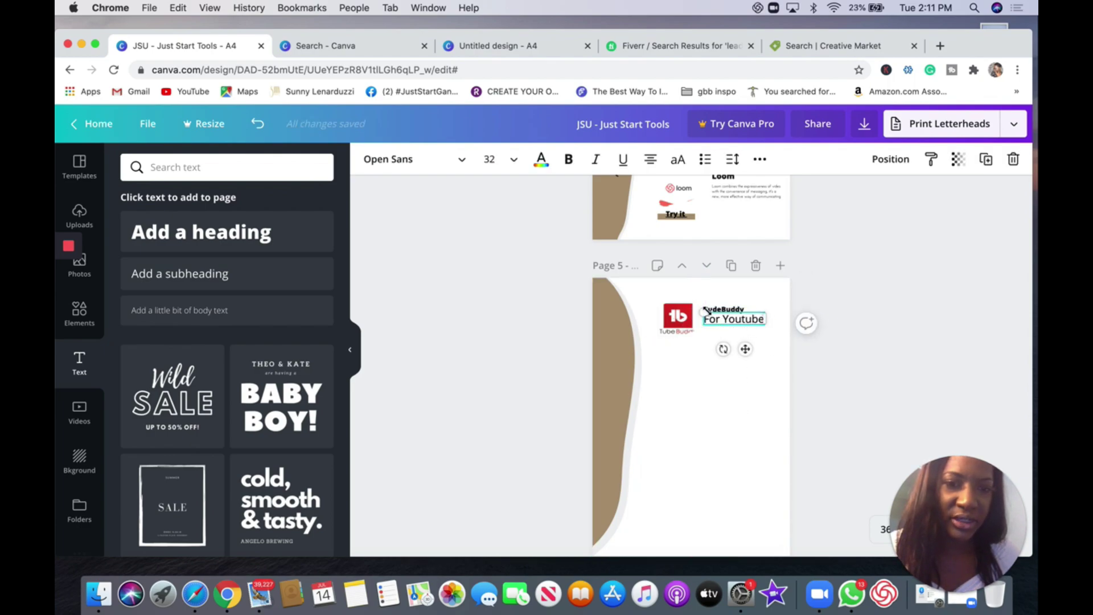
pyautogui.click(751, 210)
pyautogui.click(749, 197)
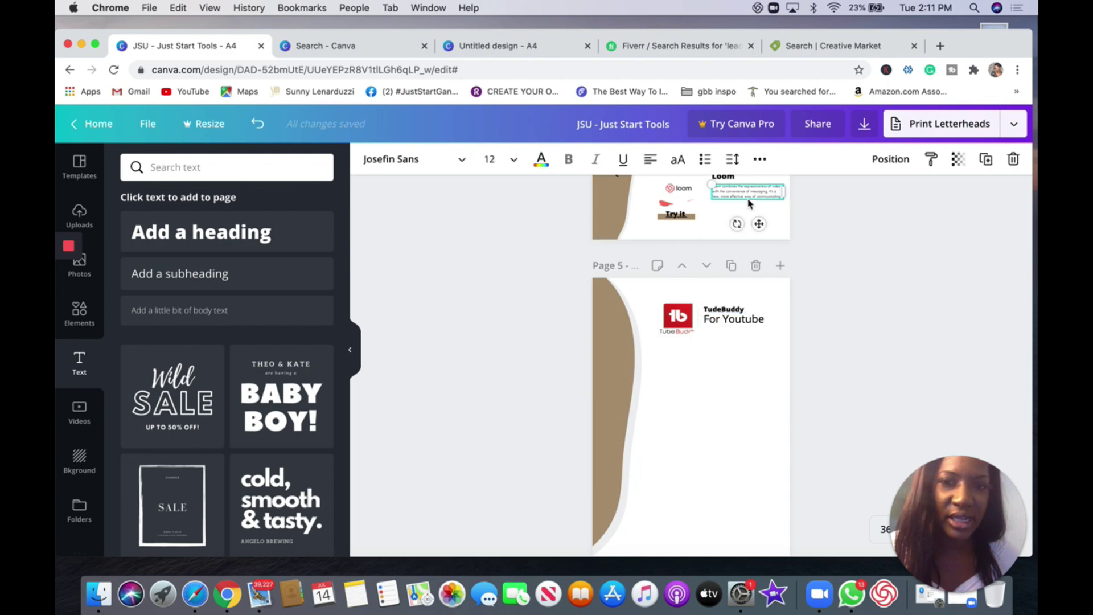
pyautogui.scroll(2, 902, 208)
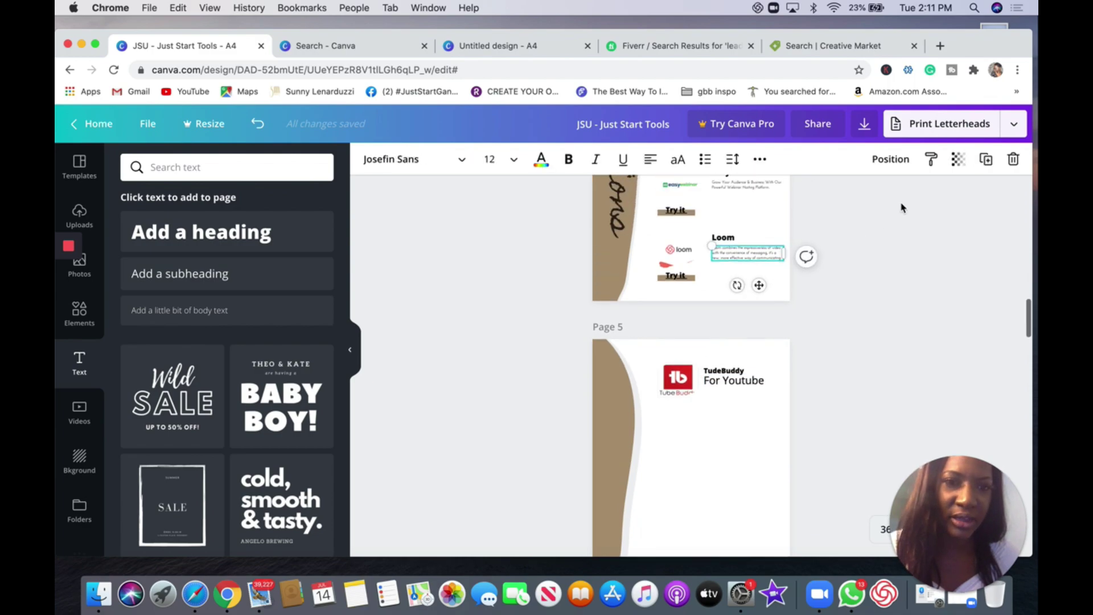
pyautogui.moveTo(996, 467); pyautogui.dragTo(914, 92)
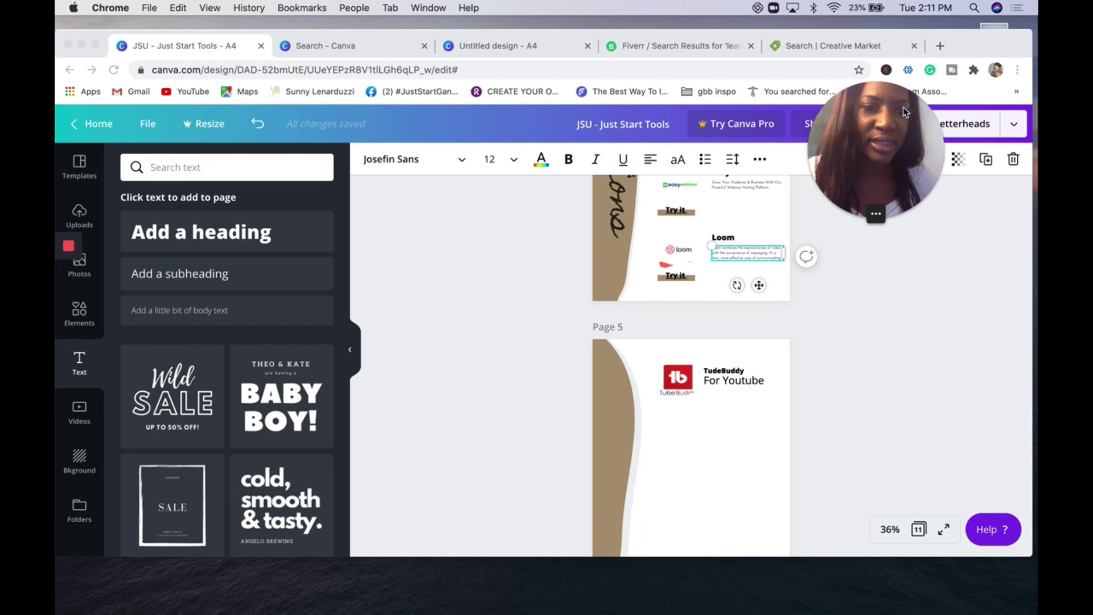
pyautogui.click(893, 532)
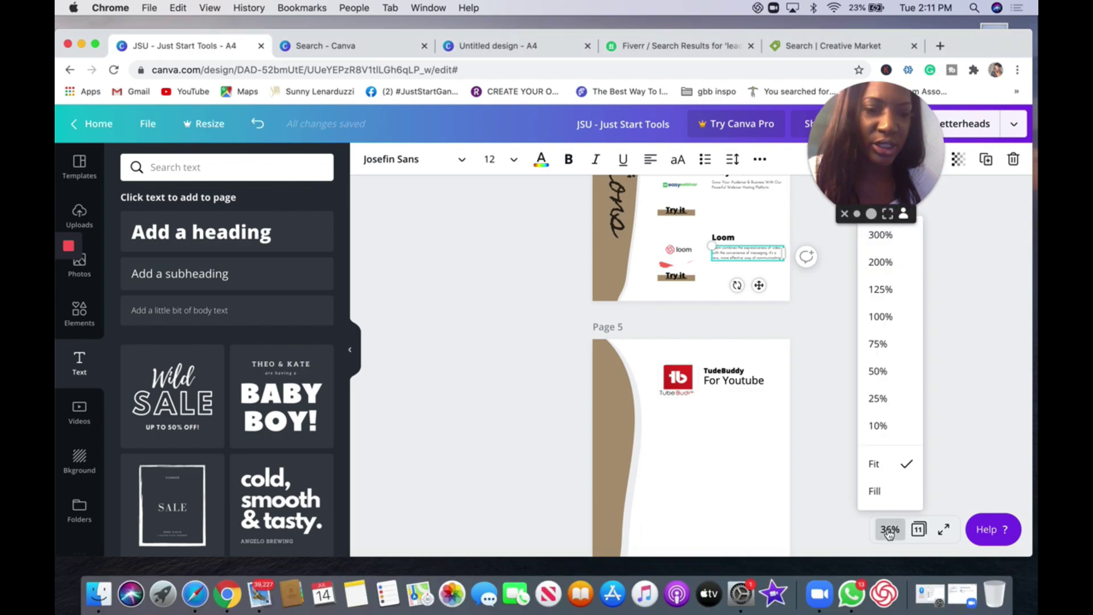
pyautogui.click(881, 317)
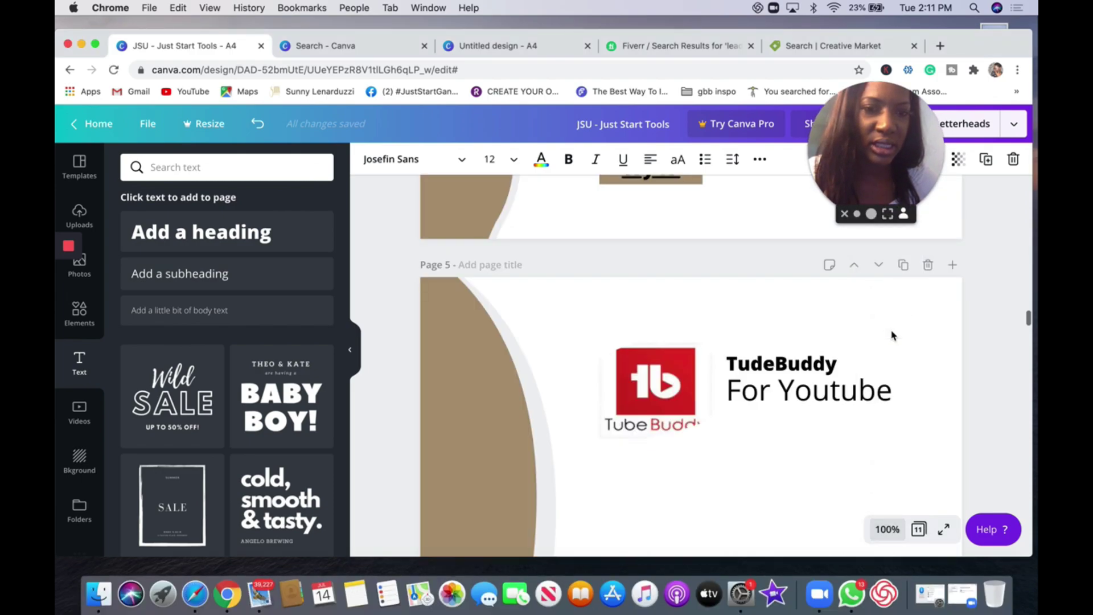
pyautogui.scroll(-10, 930, 393)
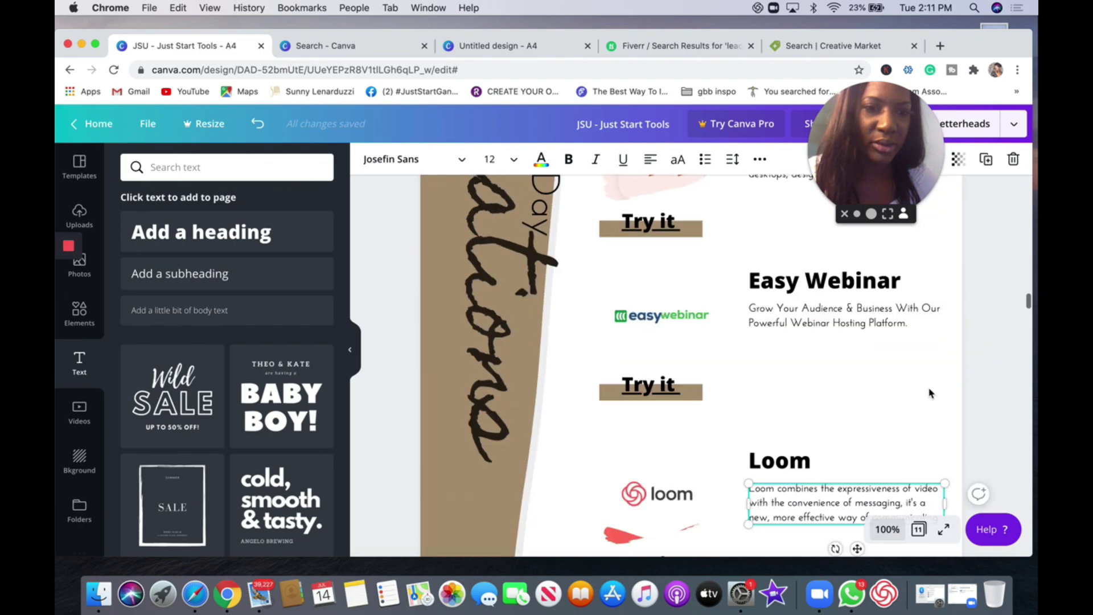
pyautogui.scroll(-1, 899, 397)
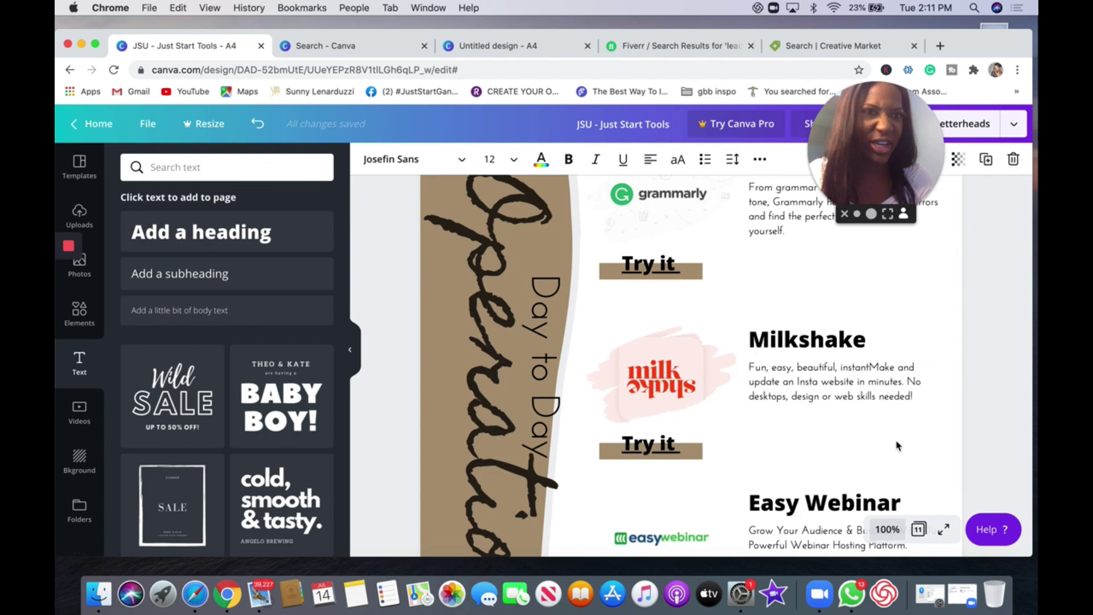
pyautogui.click(890, 531)
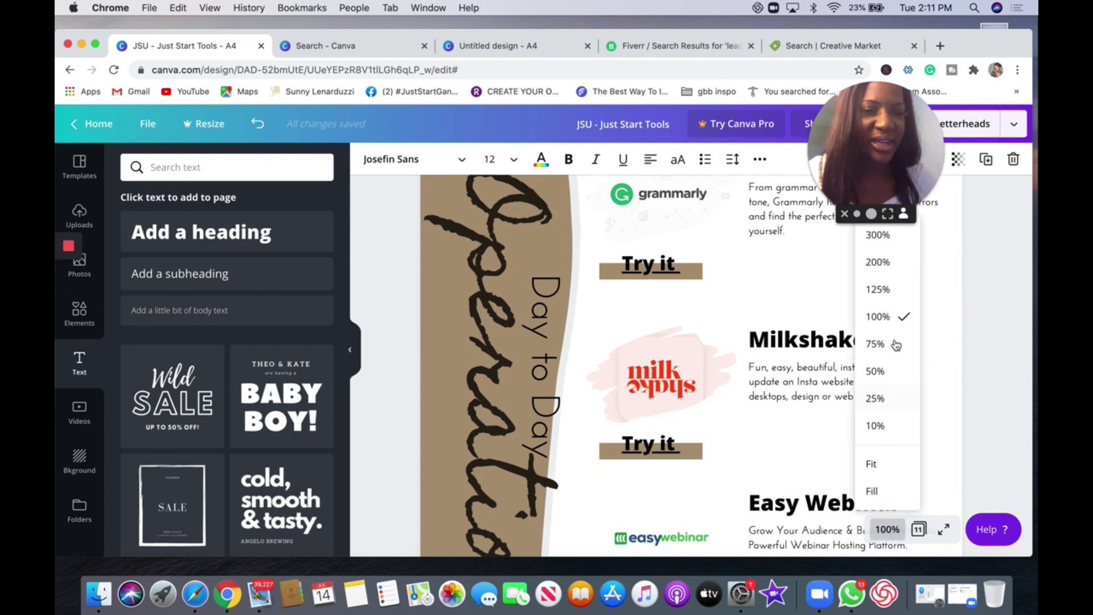
pyautogui.click(876, 371)
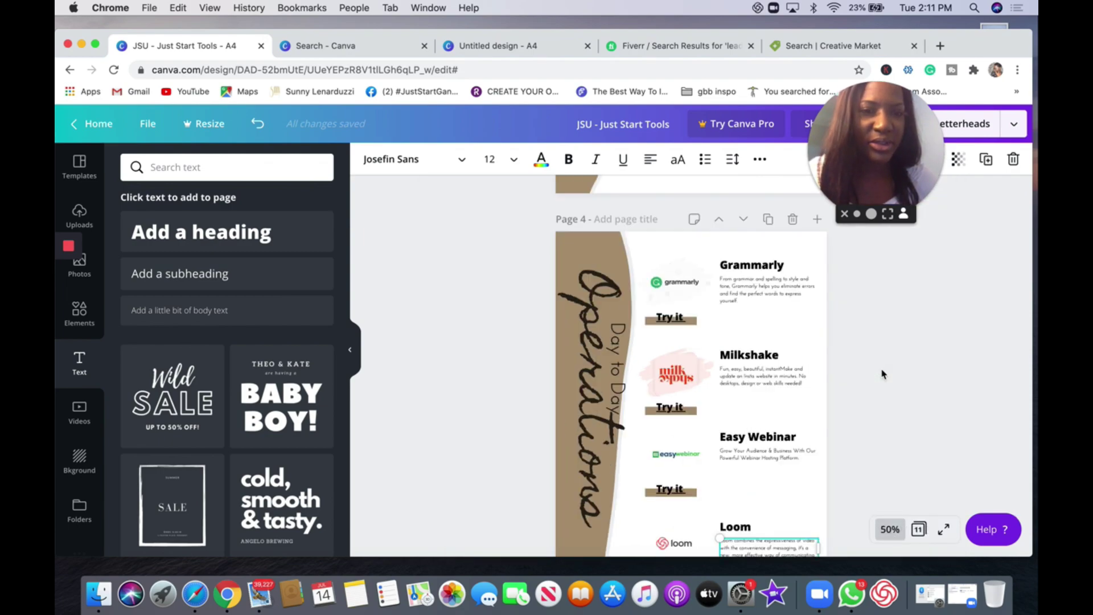
pyautogui.scroll(-10, 883, 376)
pyautogui.click(782, 335)
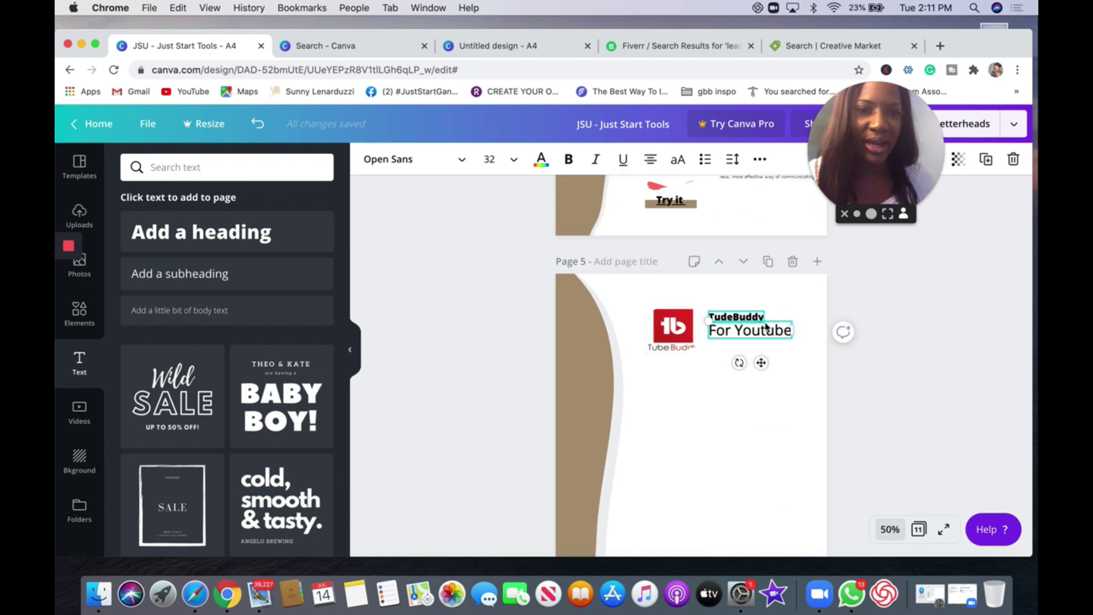
# - Set 'For Youtube' to font size 16 and align it directly under TudeBuddy
pyautogui.click(514, 161)
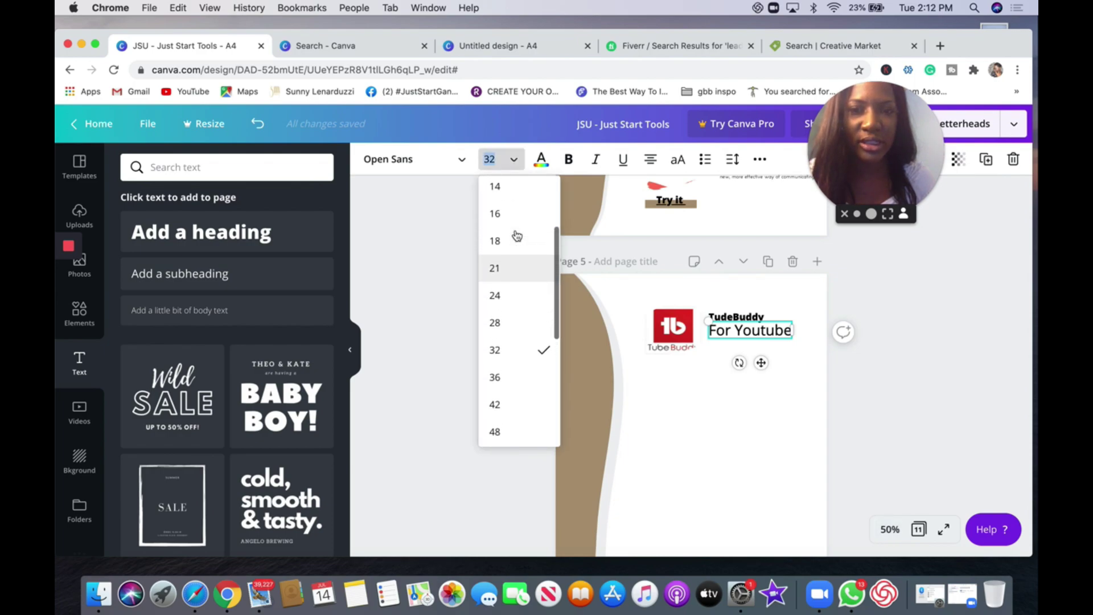
pyautogui.click(510, 214)
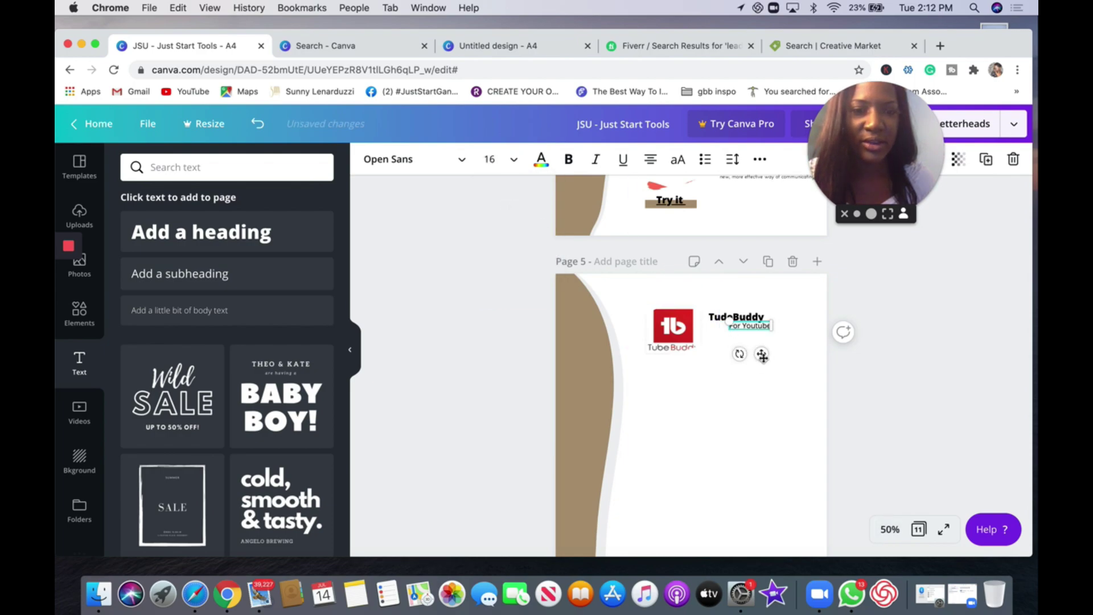
pyautogui.moveTo(762, 355); pyautogui.dragTo(741, 354)
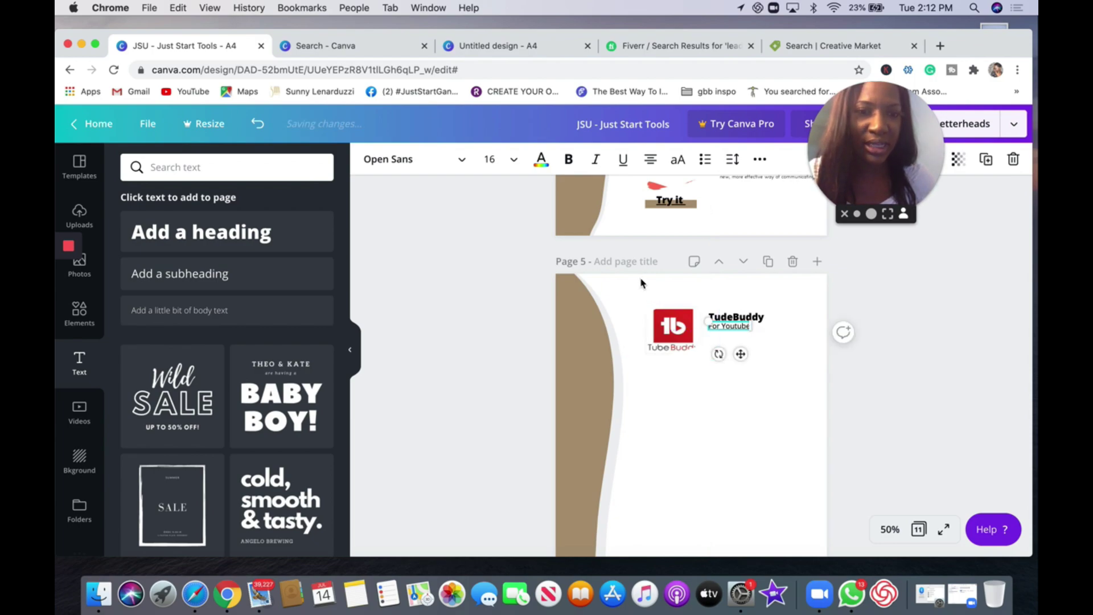
# - Duplicate the TubeBuddy logo with its two text lines and move the copy below the original
pyautogui.moveTo(640, 283); pyautogui.dragTo(805, 381)
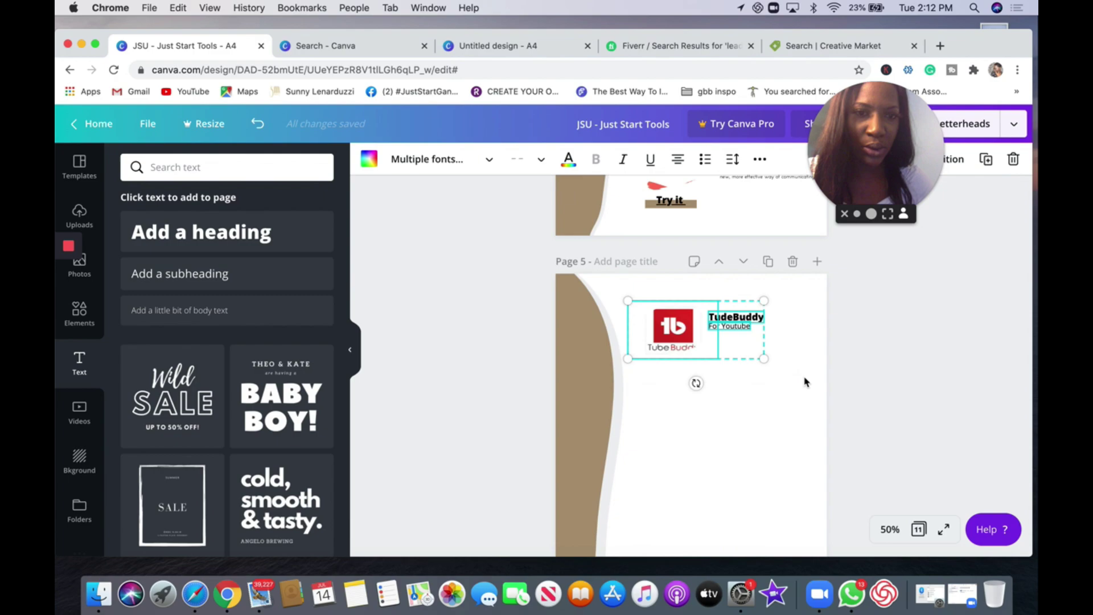
pyautogui.moveTo(900, 145); pyautogui.dragTo(976, 497)
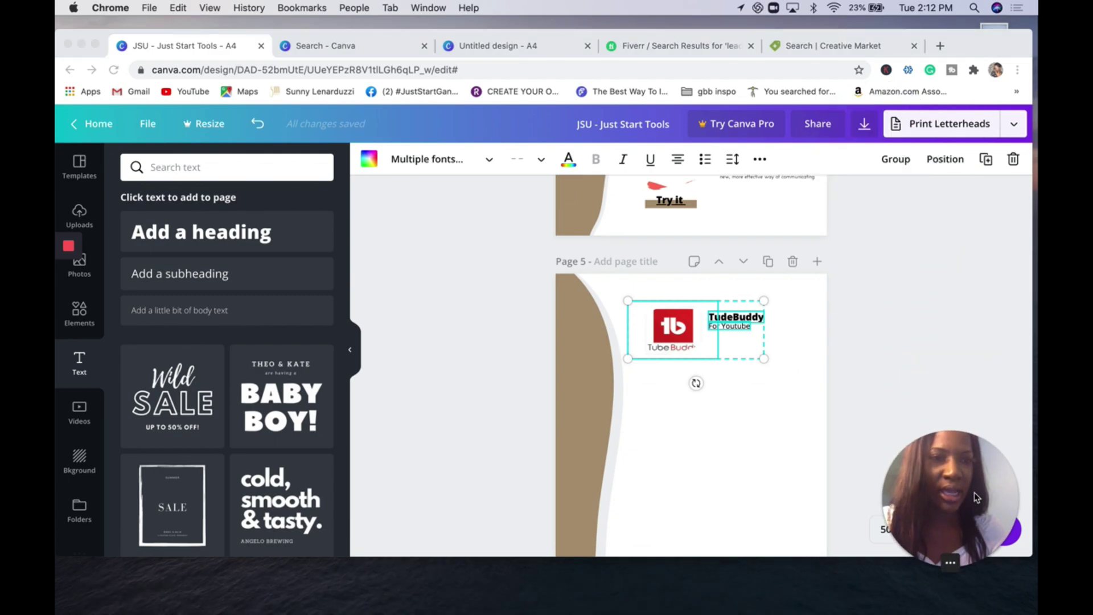
pyautogui.click(987, 159)
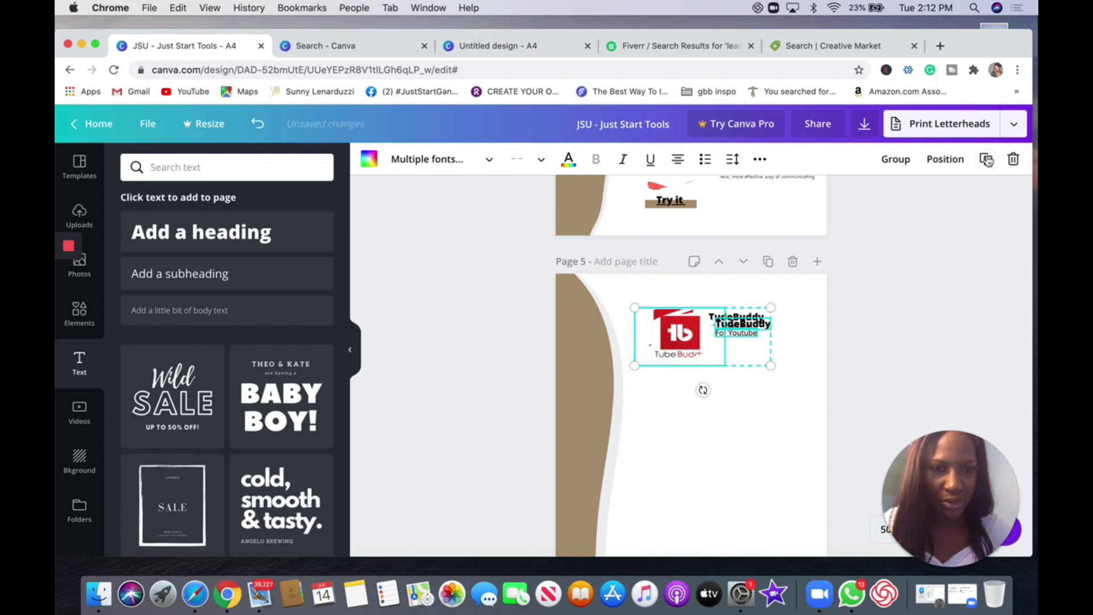
pyautogui.moveTo(678, 348); pyautogui.dragTo(684, 419)
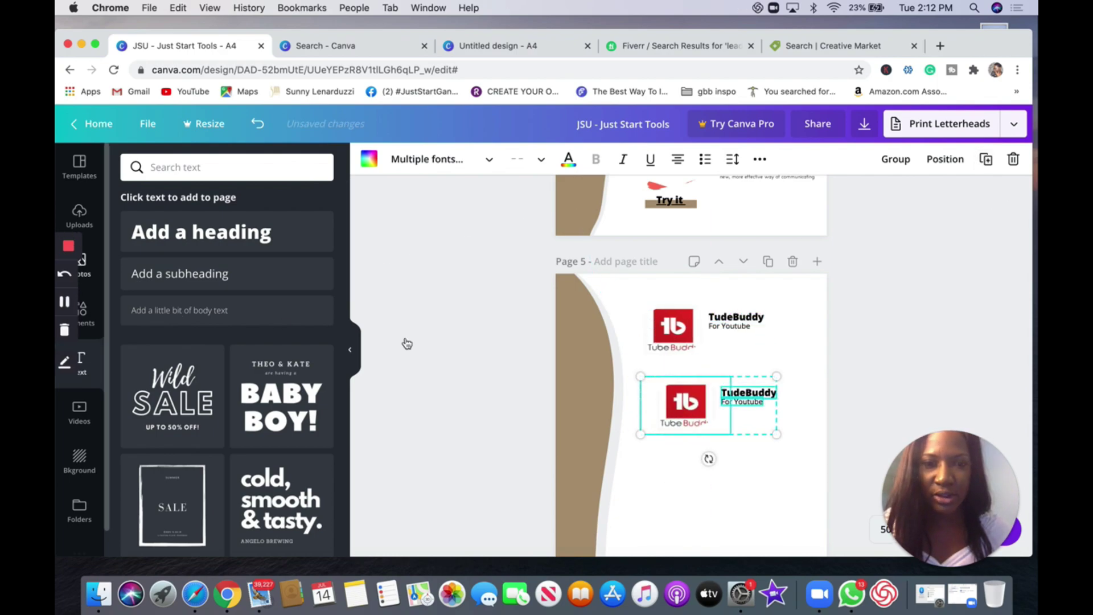
pyautogui.click(431, 272)
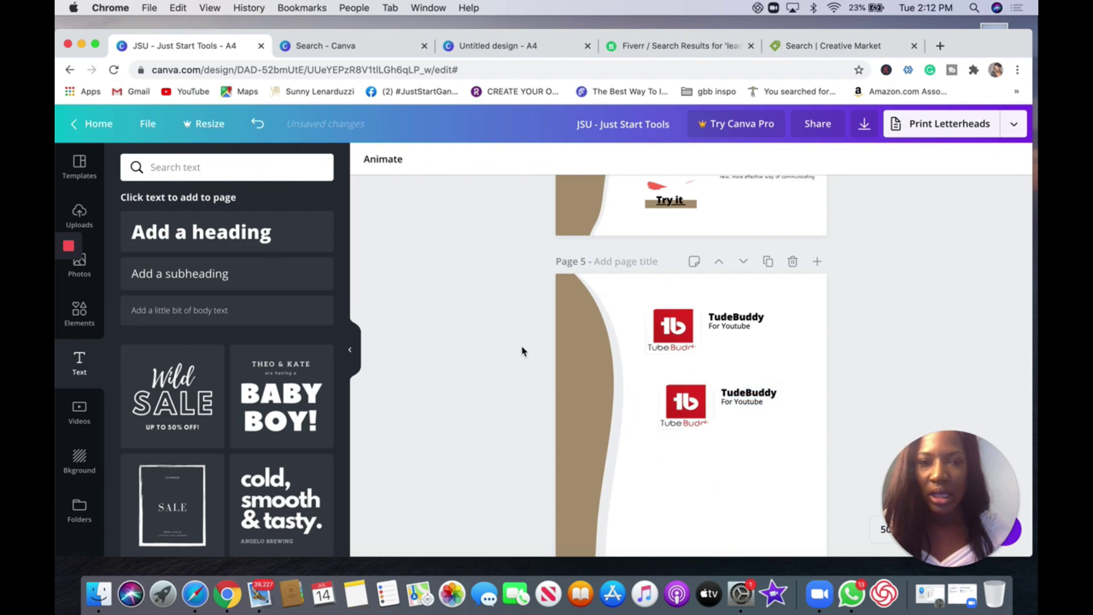
# - Swap the second logo for the MYLO upload and rename its heading to 'Mylo'
pyautogui.click(84, 208)
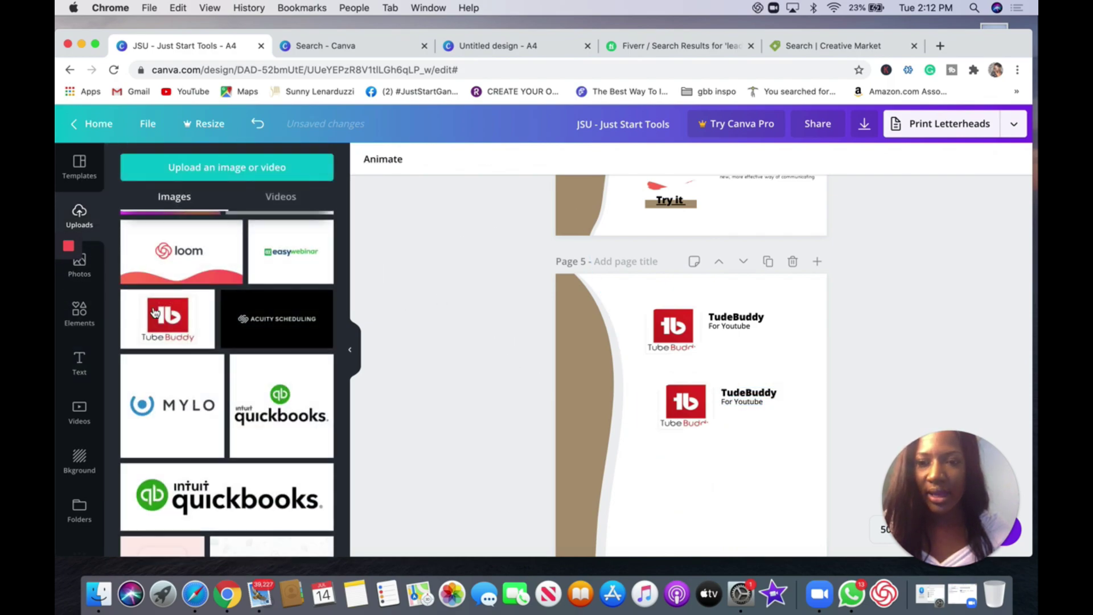
pyautogui.moveTo(178, 405); pyautogui.dragTo(686, 405)
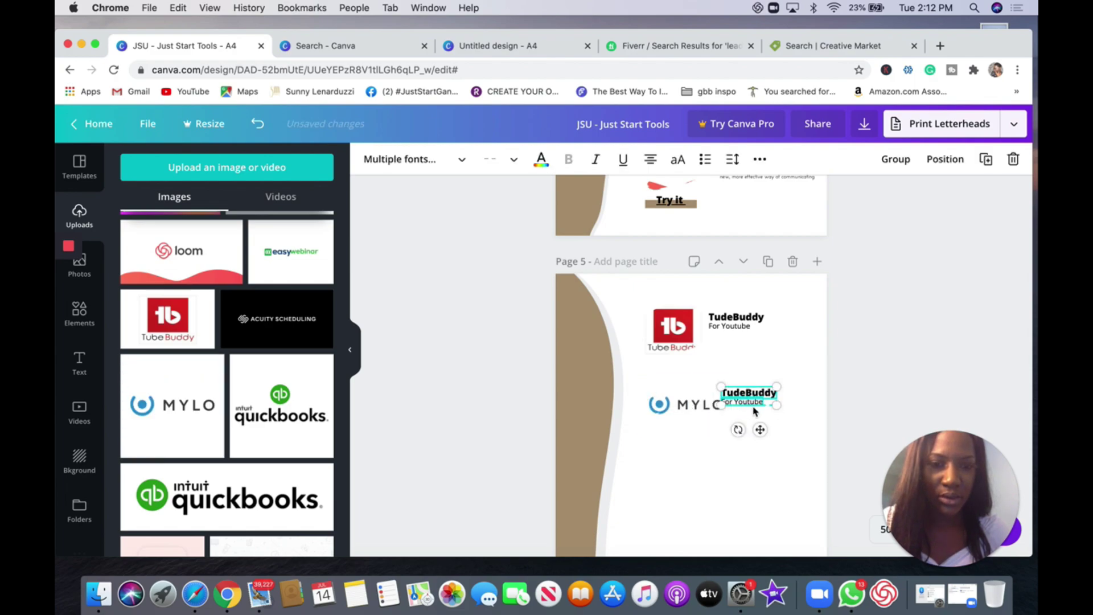
pyautogui.moveTo(754, 402); pyautogui.dragTo(762, 403)
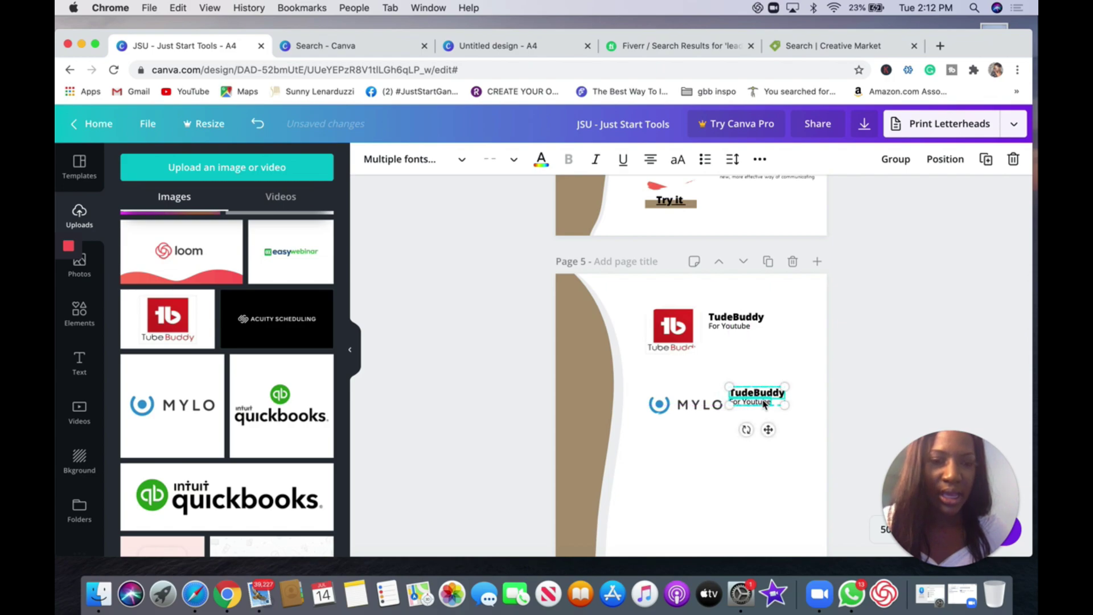
pyautogui.click(788, 372)
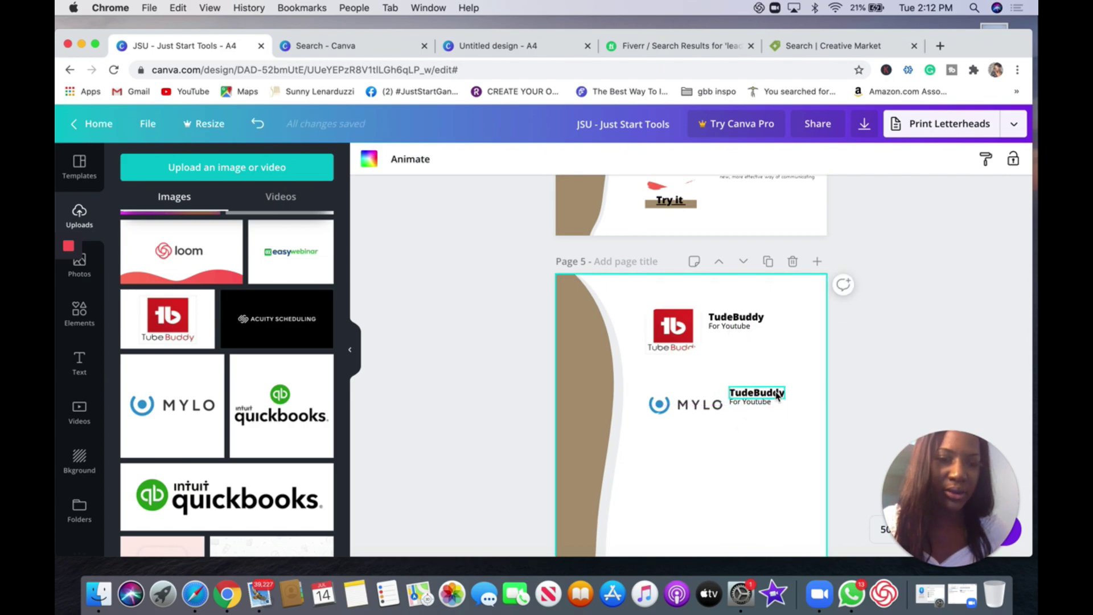
pyautogui.click(775, 392)
pyautogui.doubleClick(775, 392)
pyautogui.write('Myl')
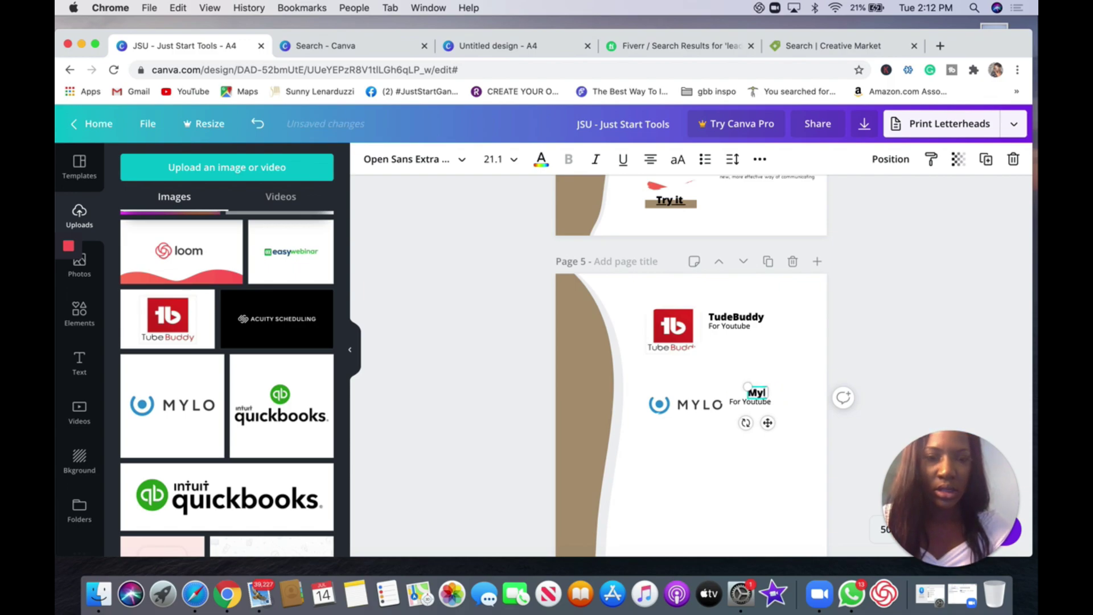
pyautogui.write('o')
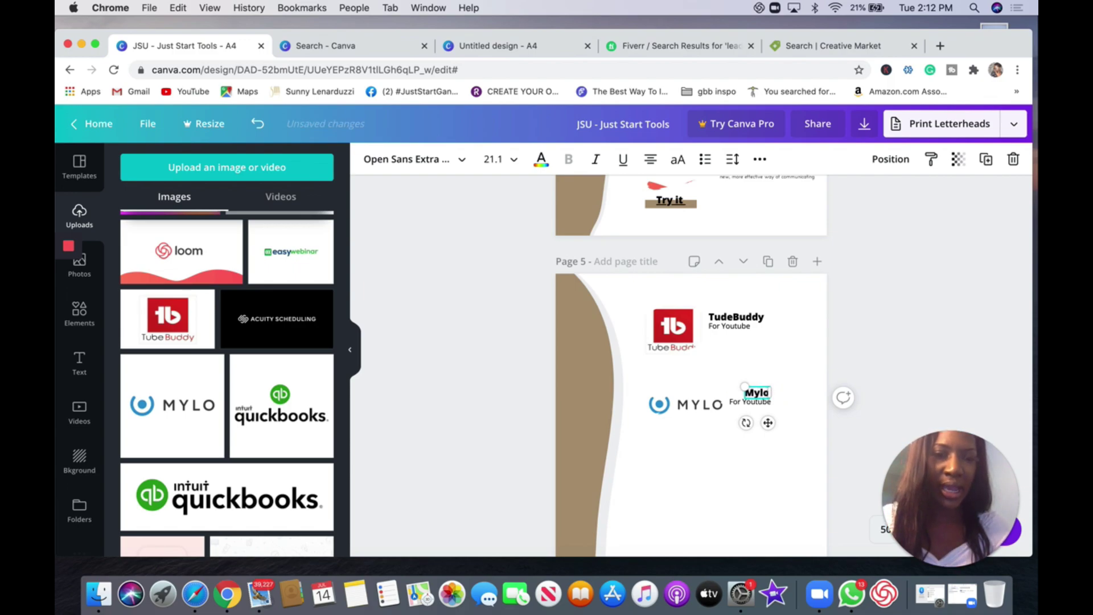
pyautogui.click(787, 369)
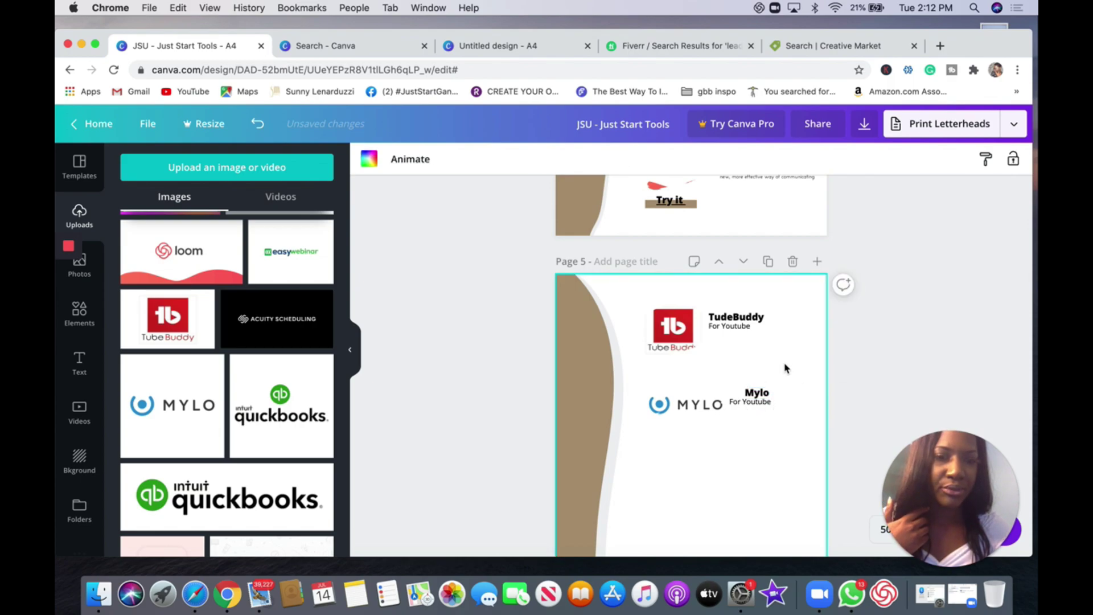
# - Replace the subtitle with 'Wealth app' and nudge the caption left toward the Mylo logo
pyautogui.click(767, 405)
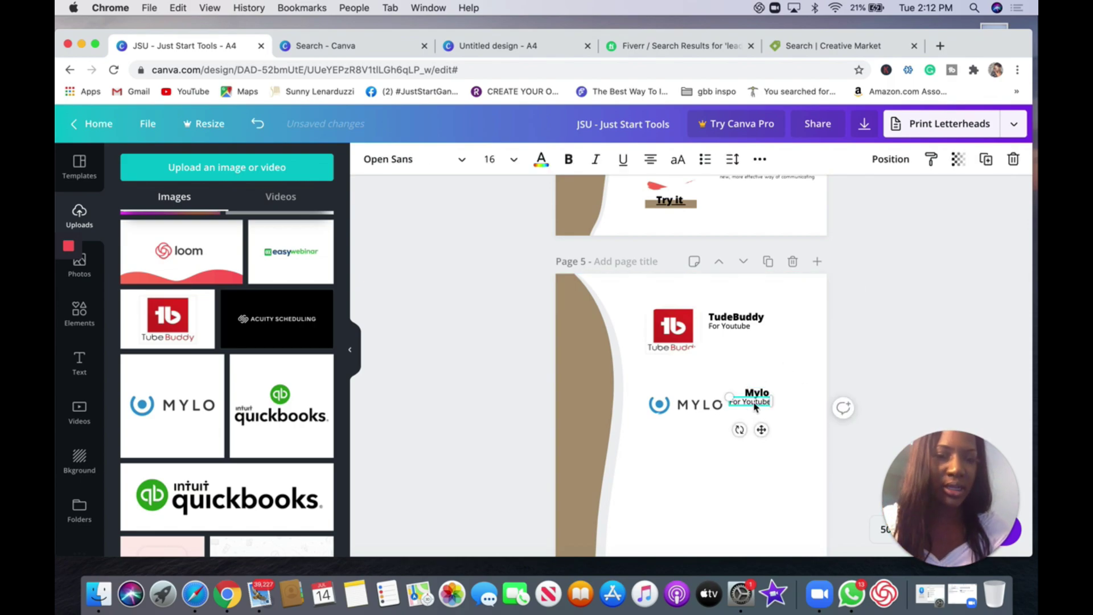
pyautogui.press('BackSpace')
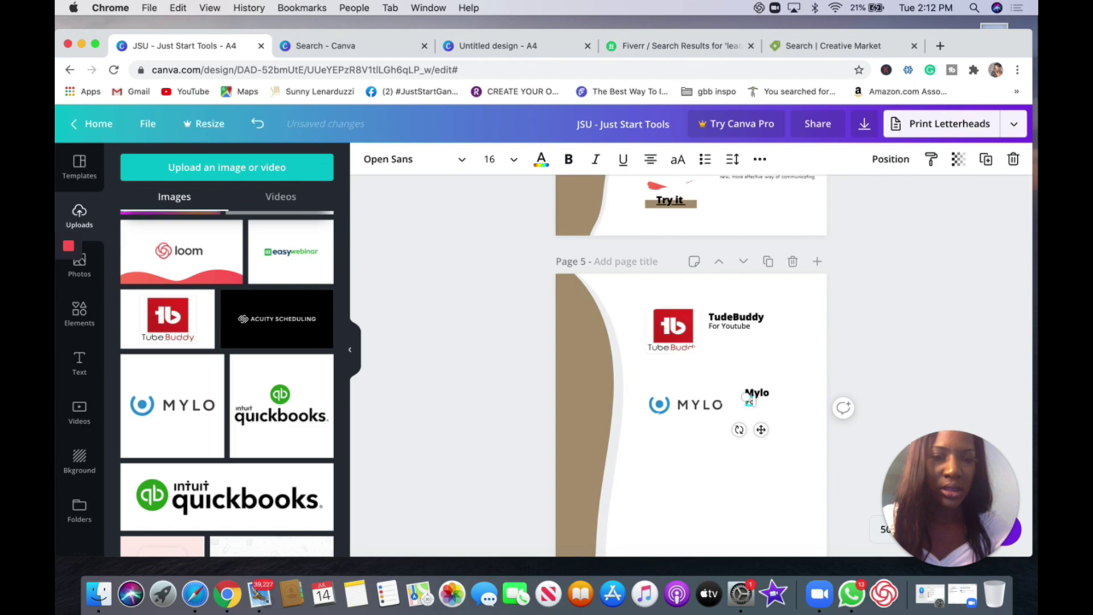
pyautogui.write('Wealth')
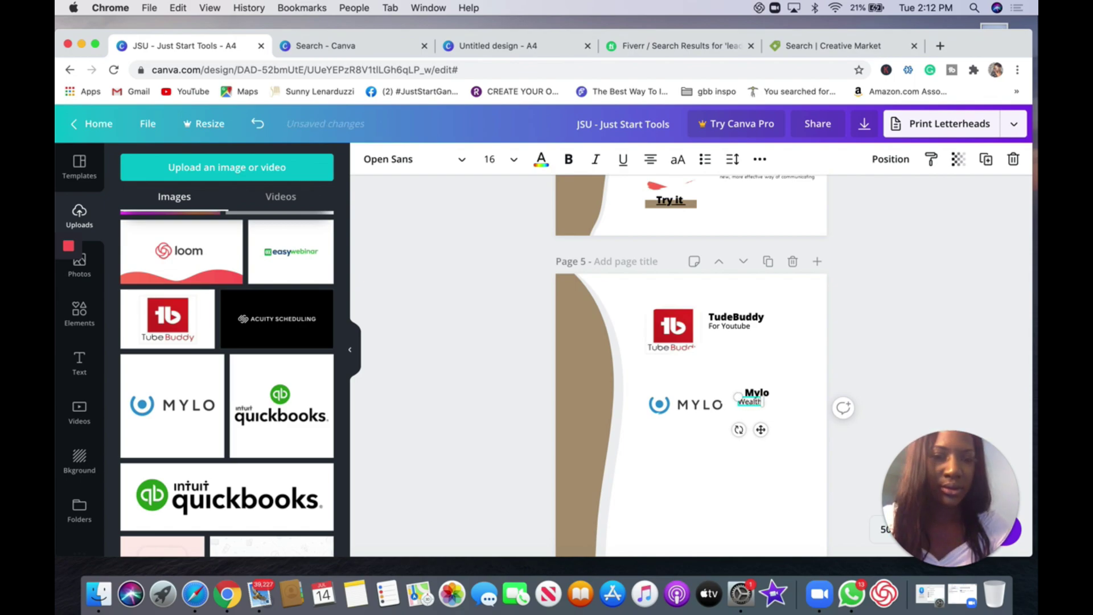
pyautogui.write(' app')
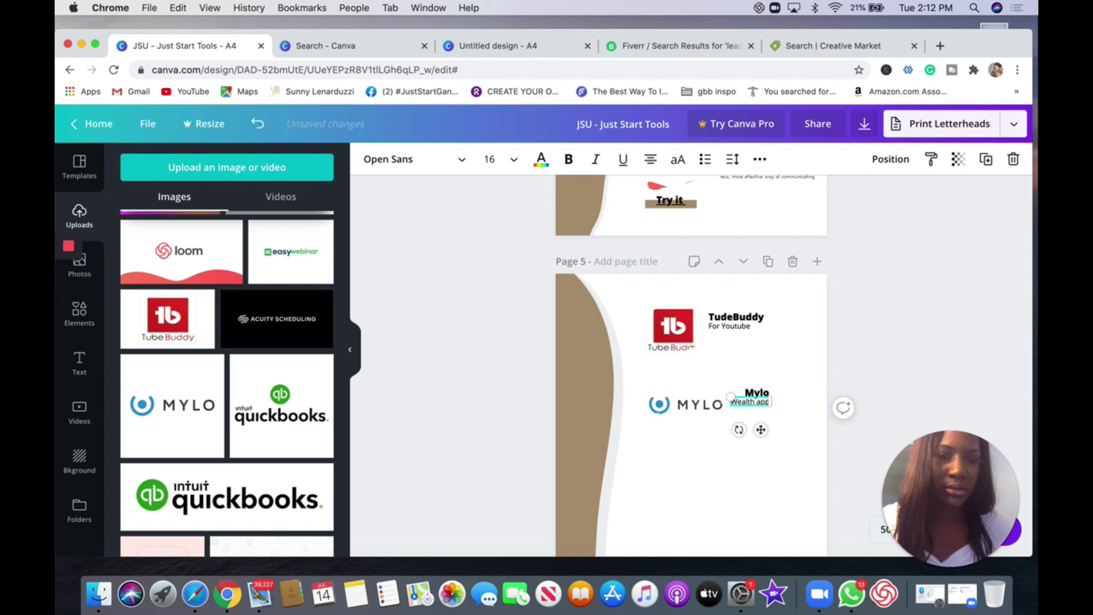
pyautogui.click(760, 371)
pyautogui.click(757, 394)
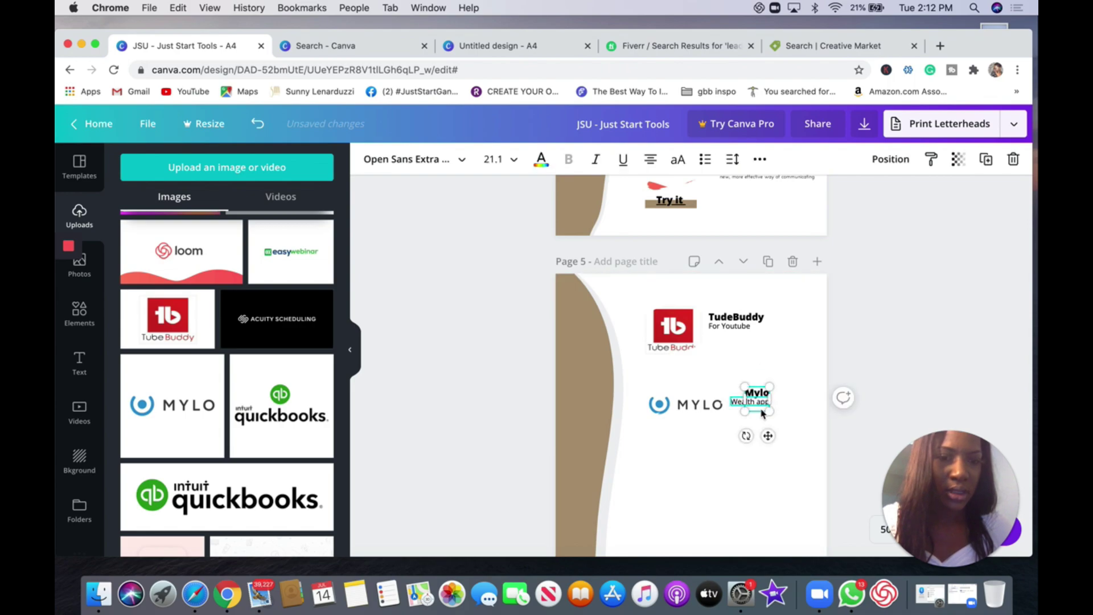
pyautogui.moveTo(768, 436); pyautogui.dragTo(754, 435)
pyautogui.click(637, 317)
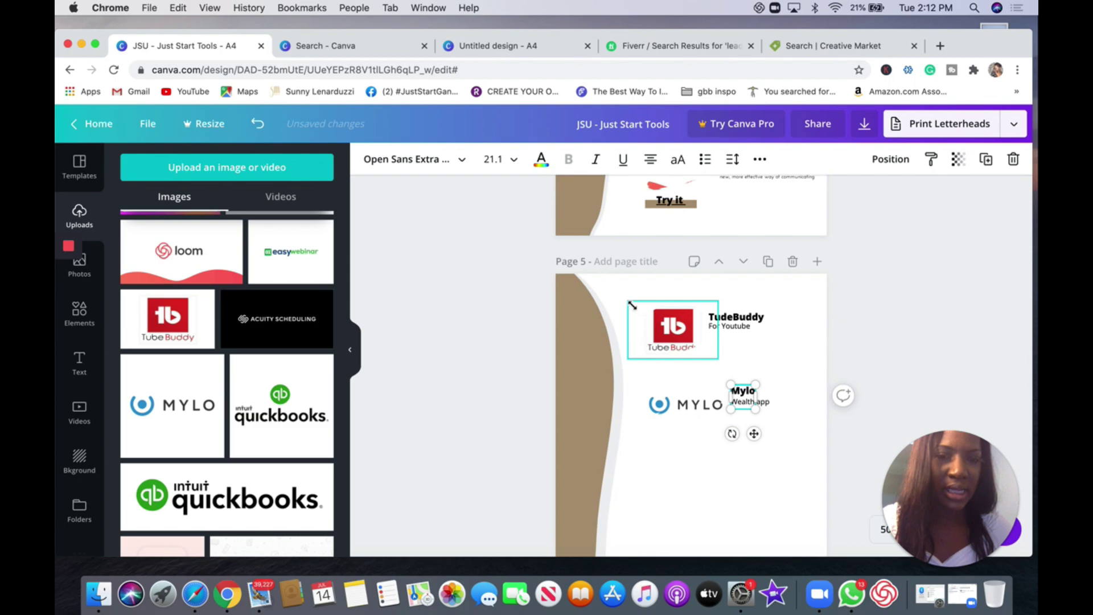
pyautogui.click(787, 368)
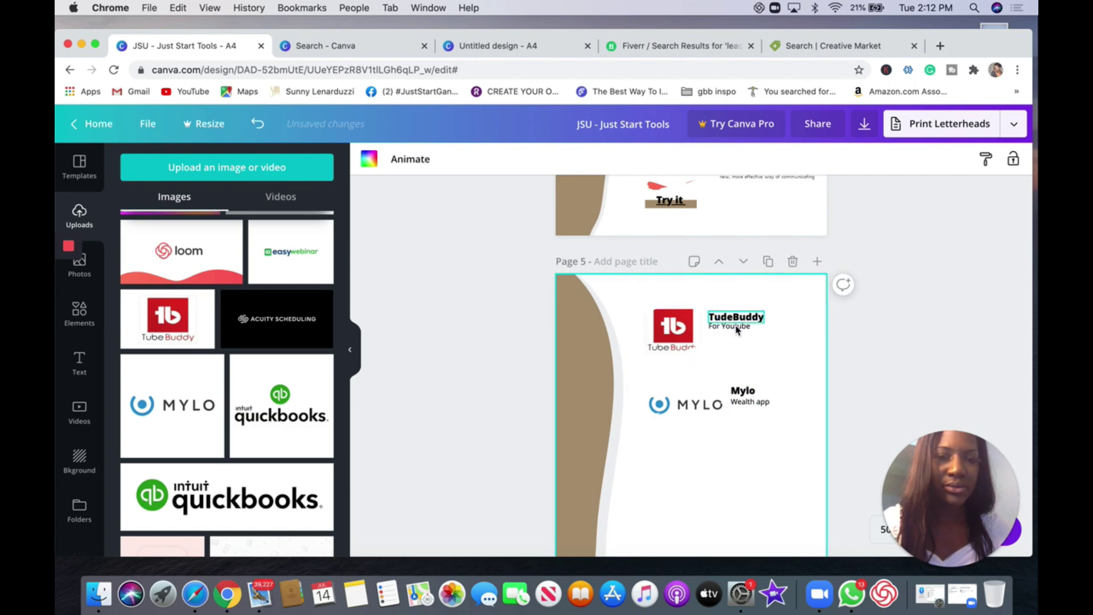
# - Check the previous page's vertical script heading font, then add a new heading below Mylo on page 5
pyautogui.scroll(2, 736, 322)
pyautogui.scroll(8, 736, 330)
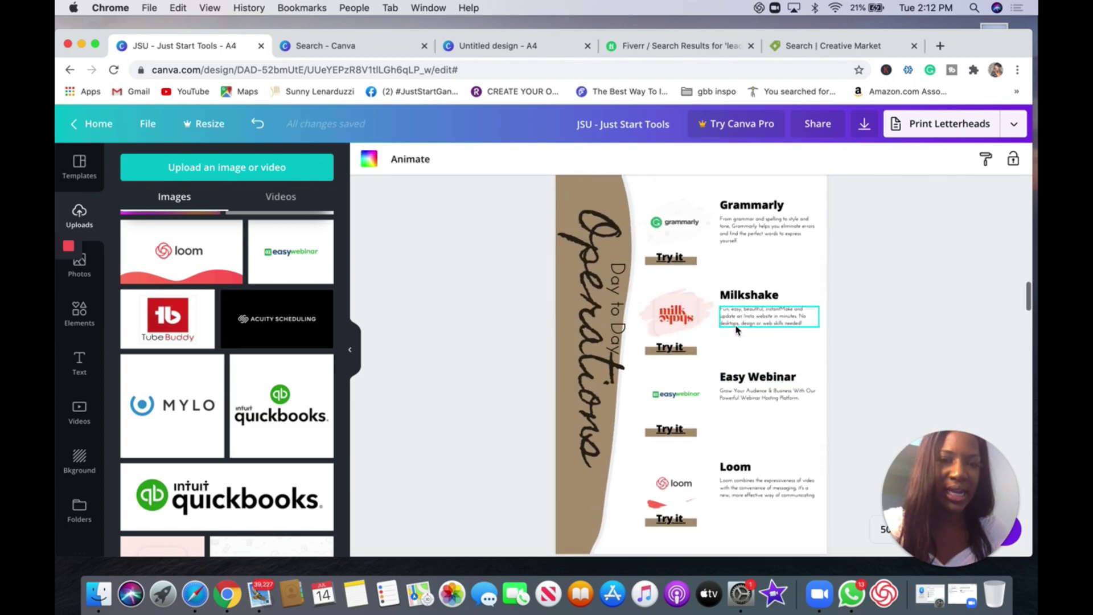
pyautogui.scroll(-8, 736, 330)
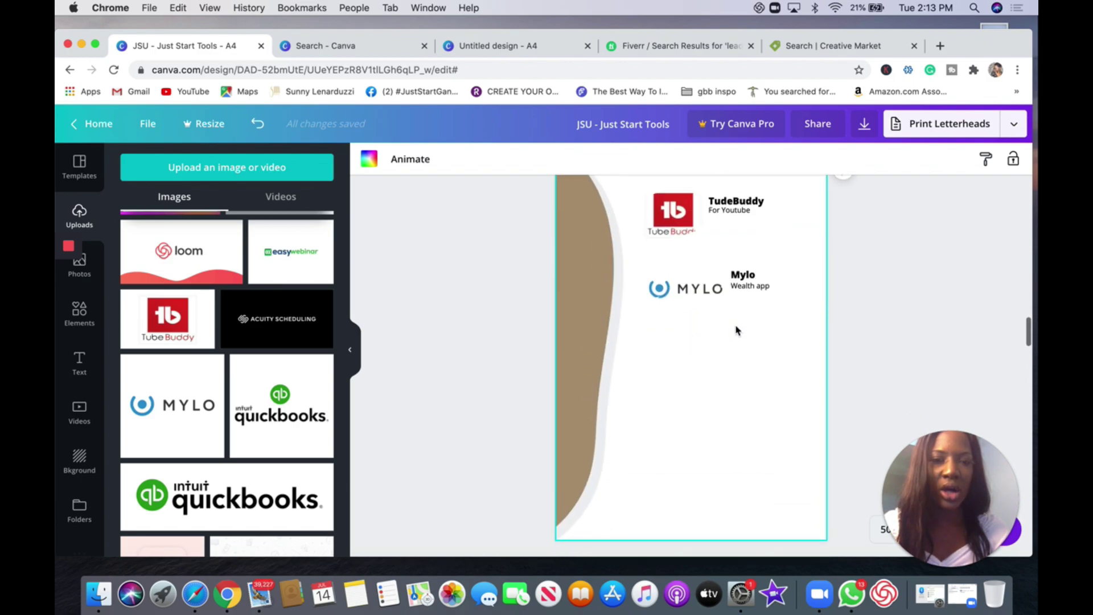
pyautogui.click(80, 363)
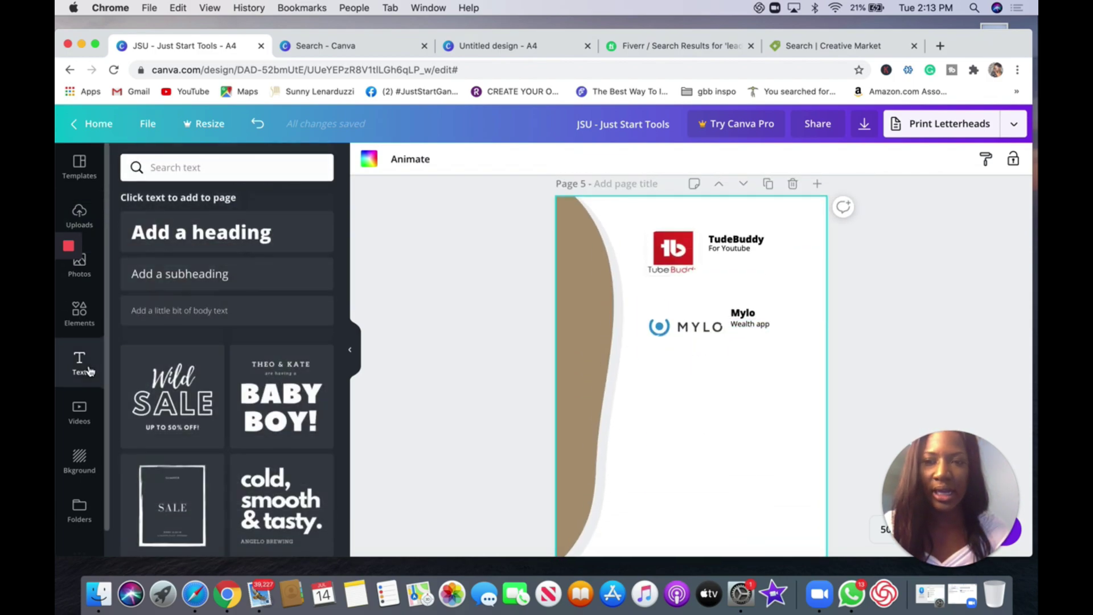
pyautogui.scroll(2, 469, 298)
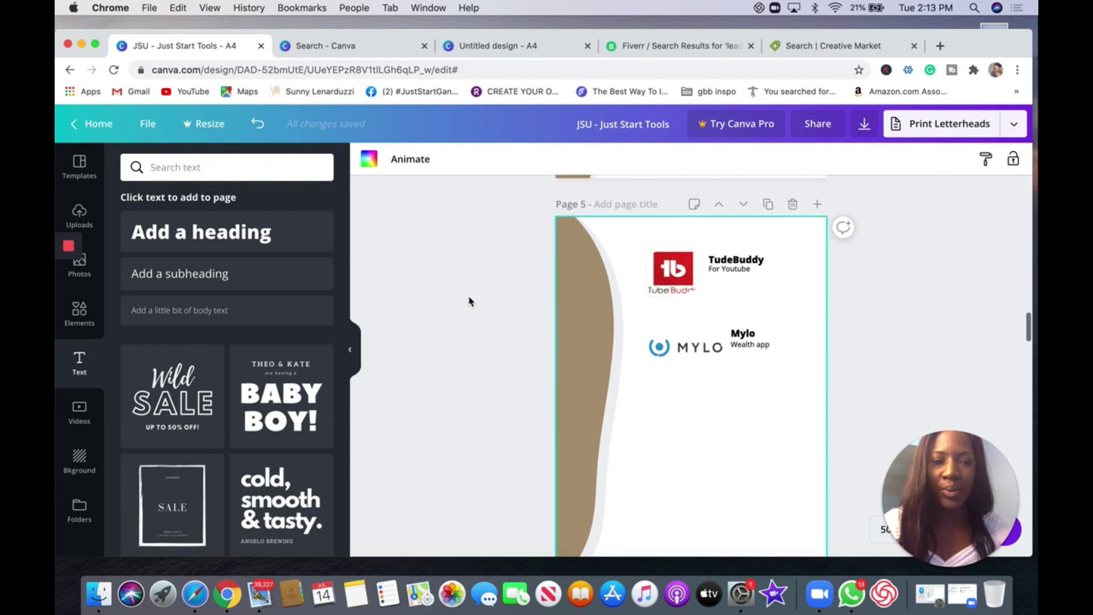
pyautogui.scroll(5, 469, 301)
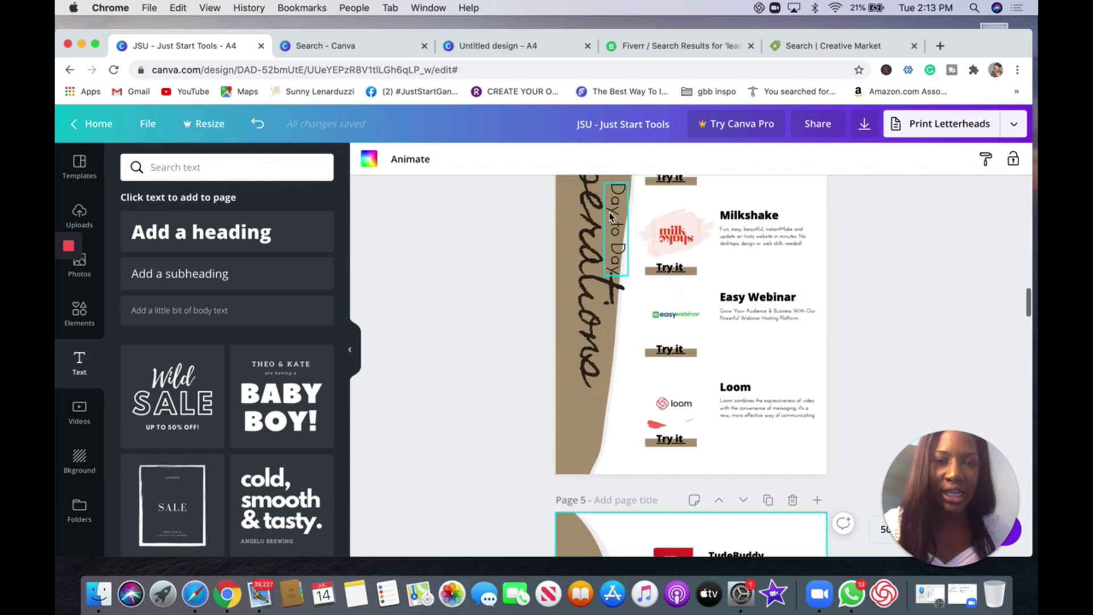
pyautogui.click(590, 213)
pyautogui.scroll(-5, 701, 454)
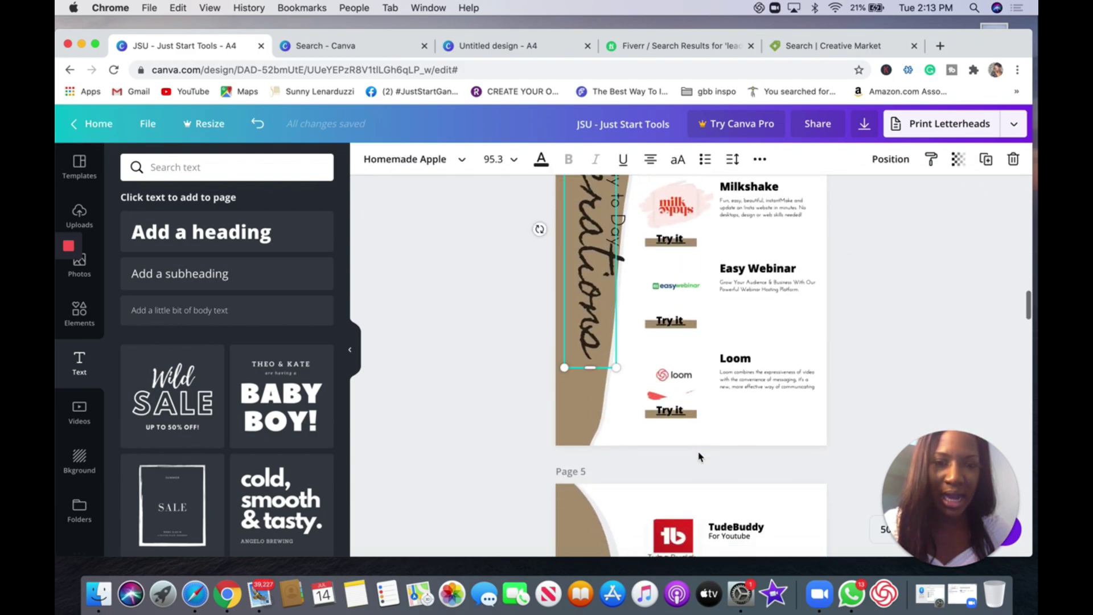
pyautogui.scroll(-2, 700, 458)
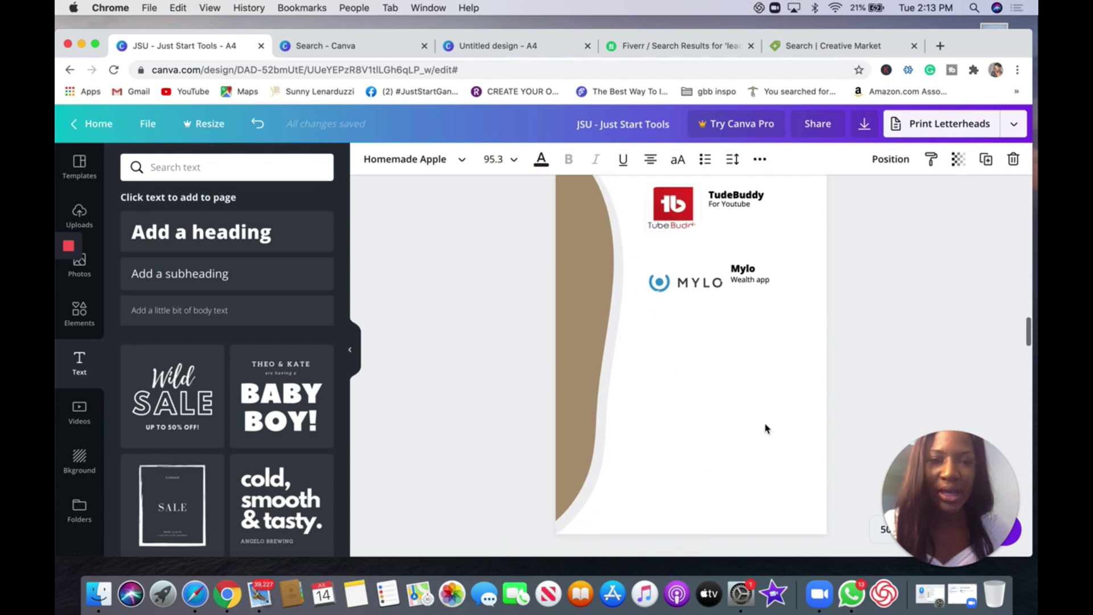
pyautogui.click(212, 238)
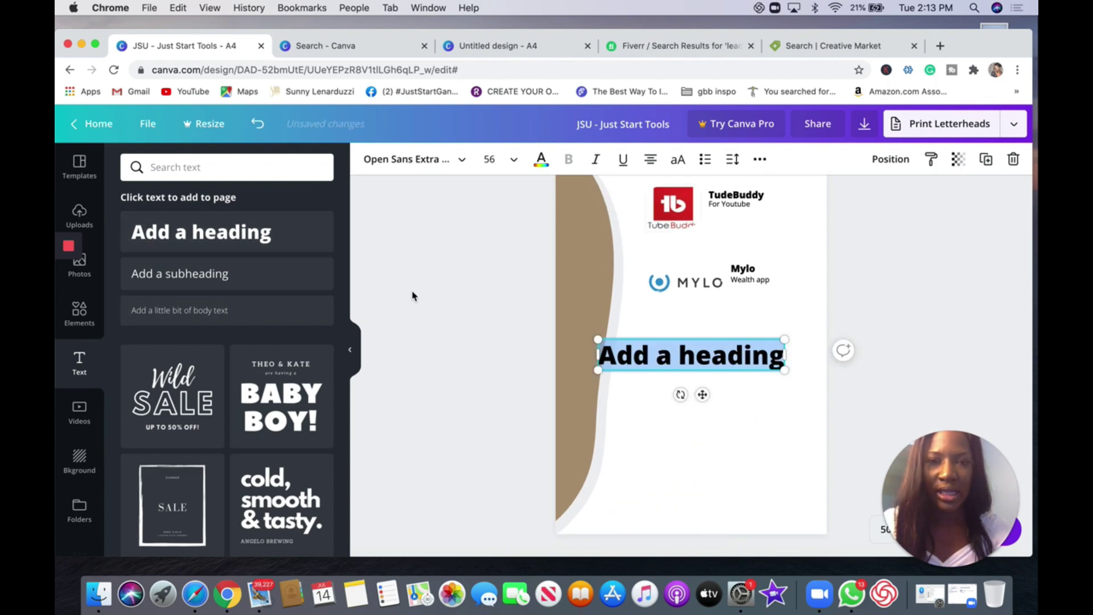
# - Replace the placeholder heading text with 'Digital Tools'
pyautogui.press('BackSpace')
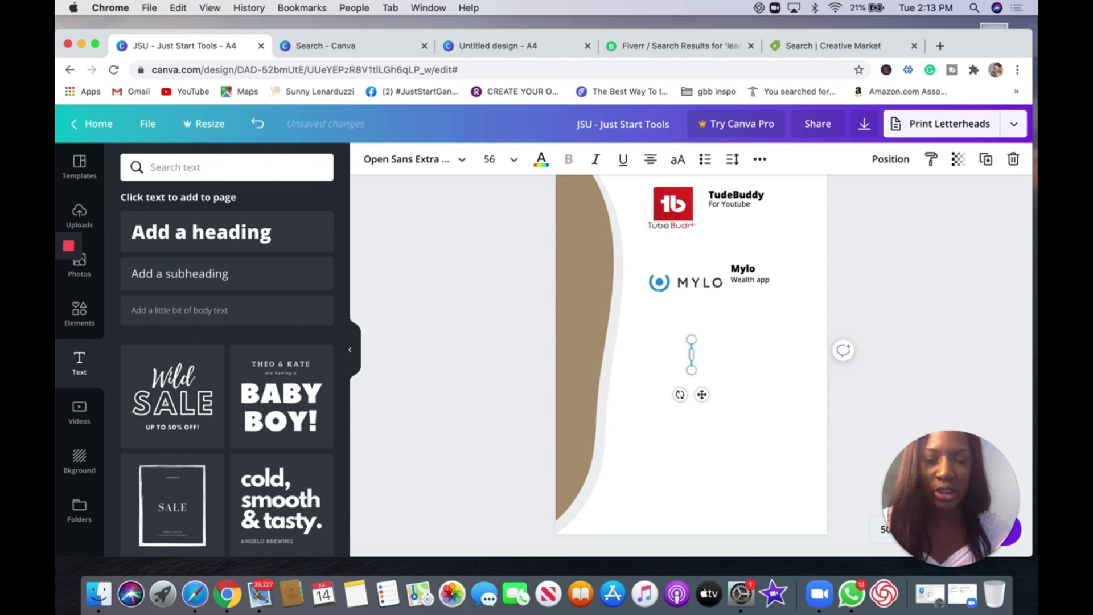
pyautogui.write('Dit')
pyautogui.press('BackSpace')
pyautogui.write('gita')
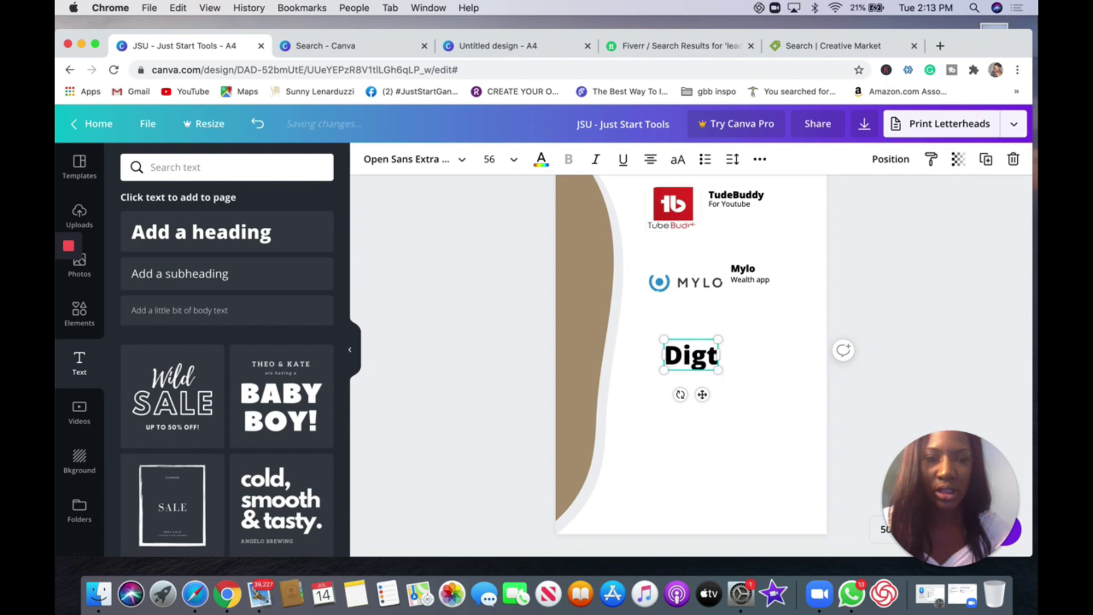
pyautogui.write('l tool')
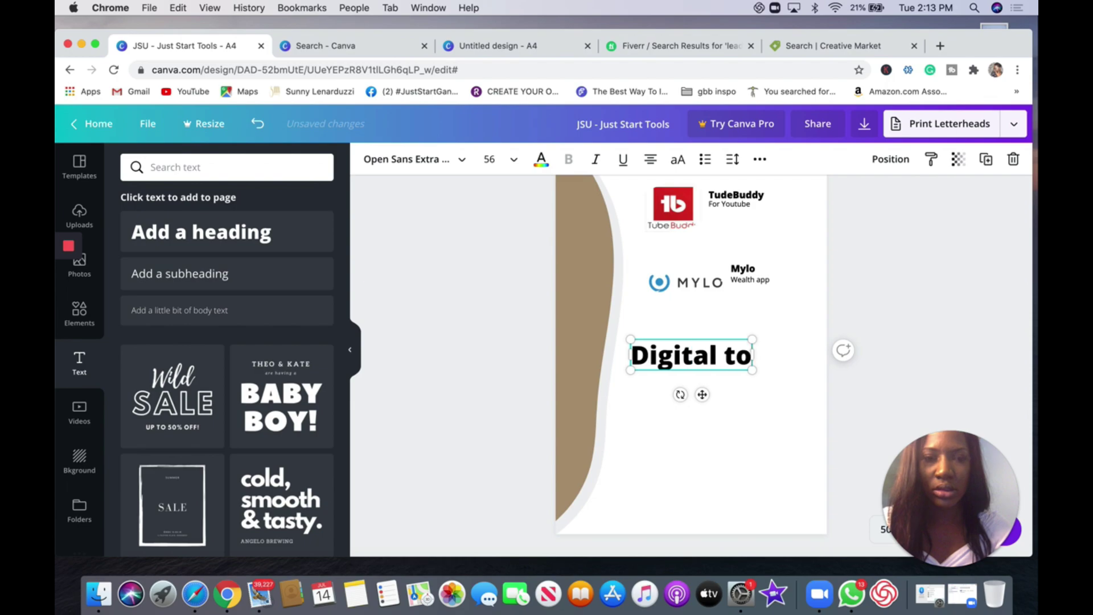
pyautogui.press('BackSpace')
pyautogui.press('BackSpace')
pyautogui.press('BackSpace')
pyautogui.press('BackSpace')
pyautogui.write('Tools')
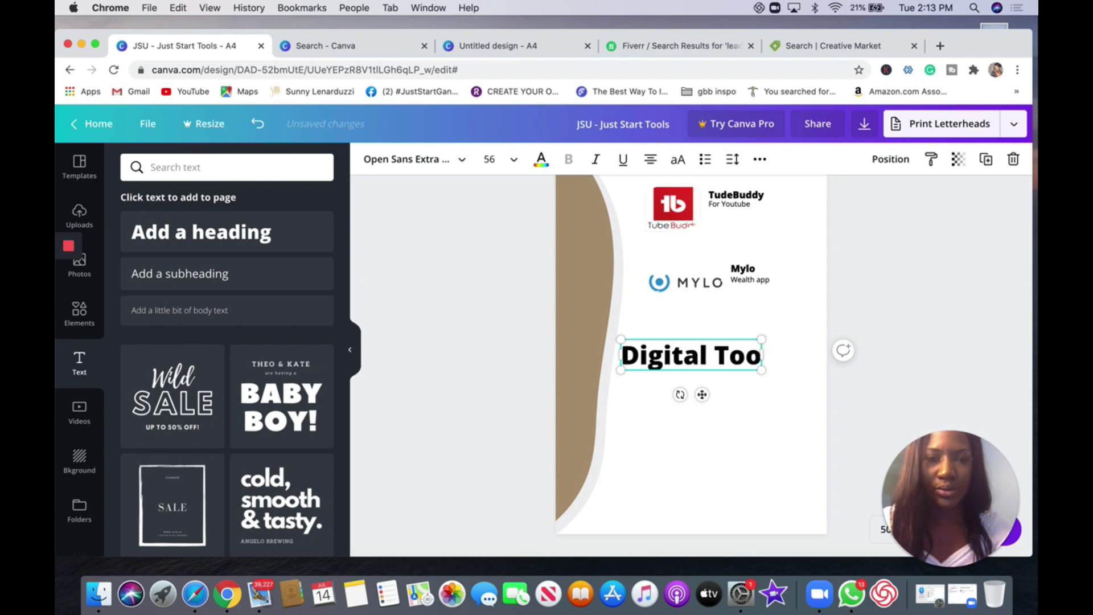
# - Clear the 'curly' font search and set the heading to Homemade Apple
pyautogui.click(462, 160)
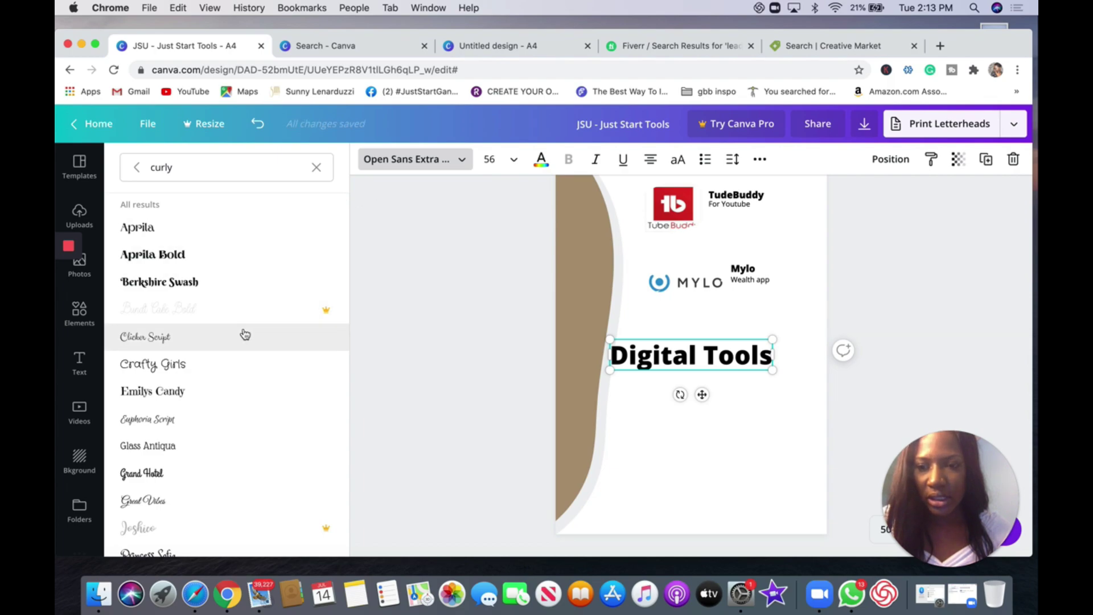
pyautogui.click(317, 168)
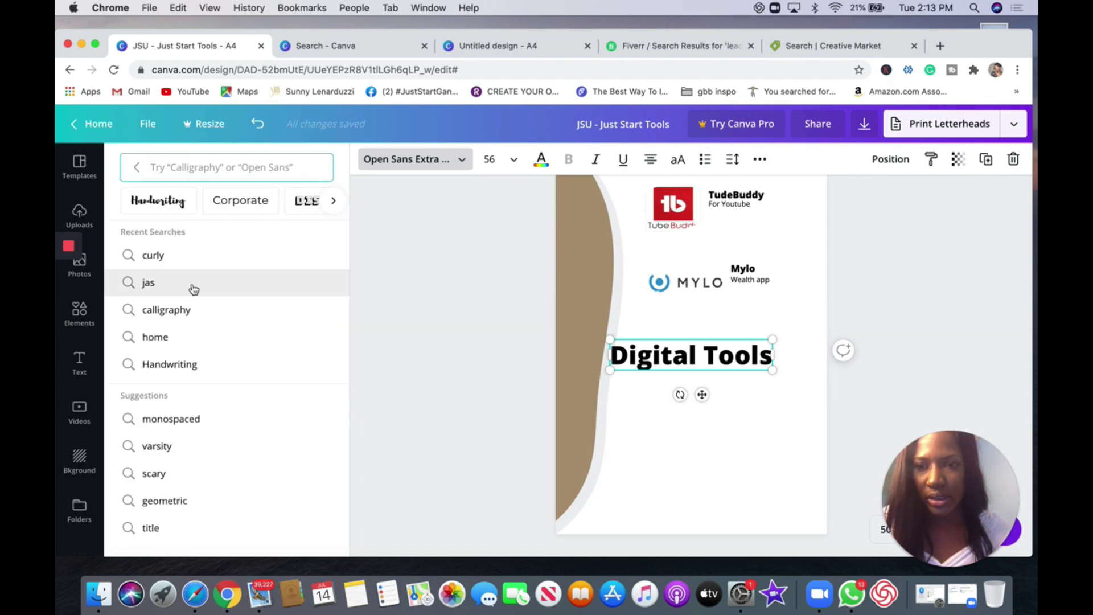
pyautogui.click(135, 171)
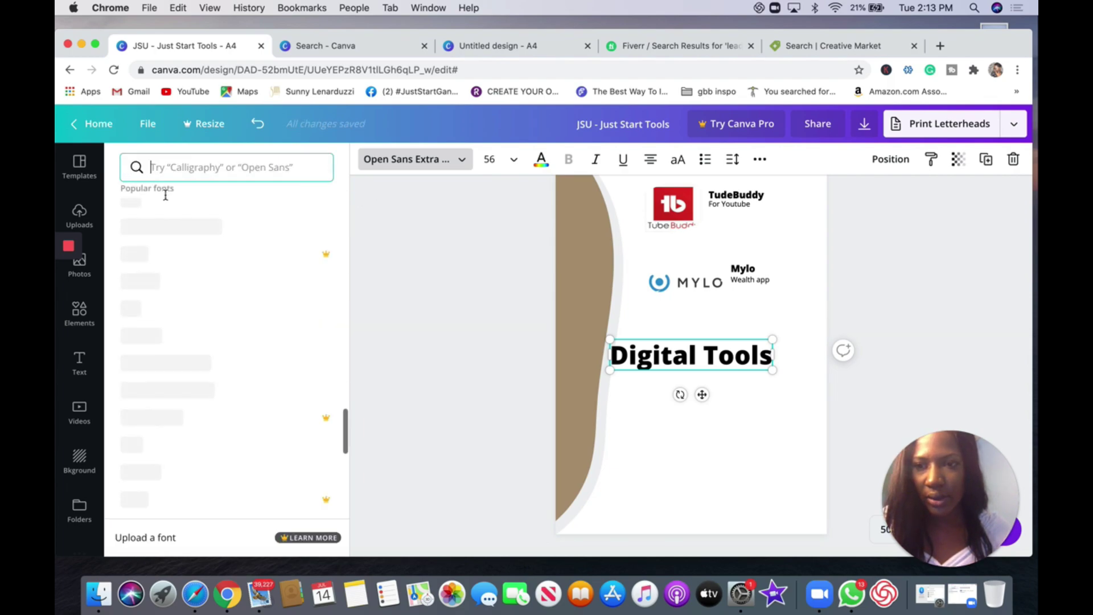
pyautogui.scroll(10, 185, 310)
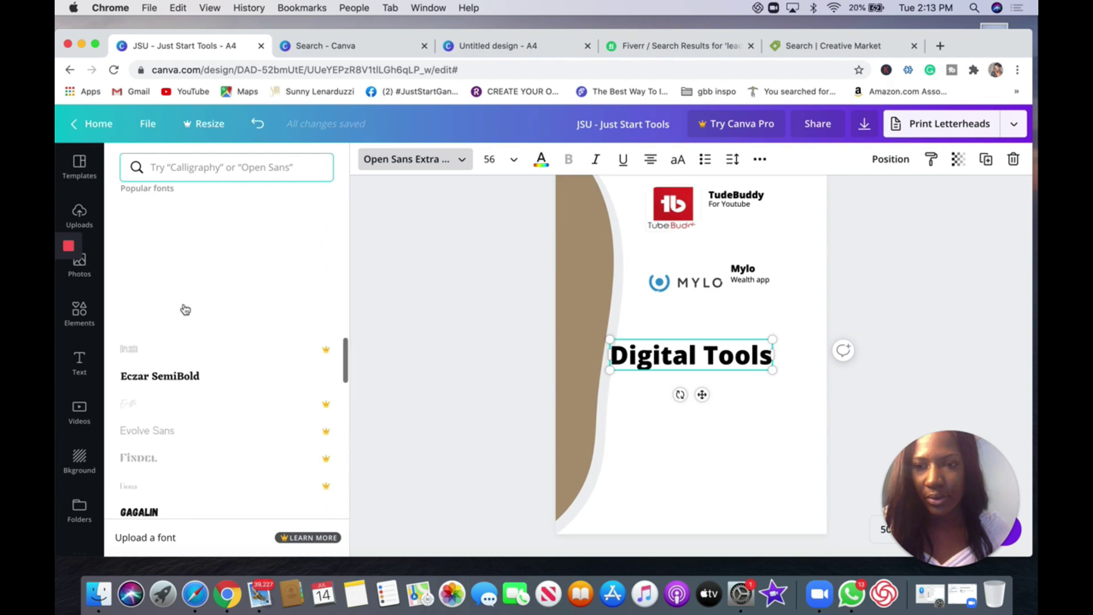
pyautogui.click(185, 309)
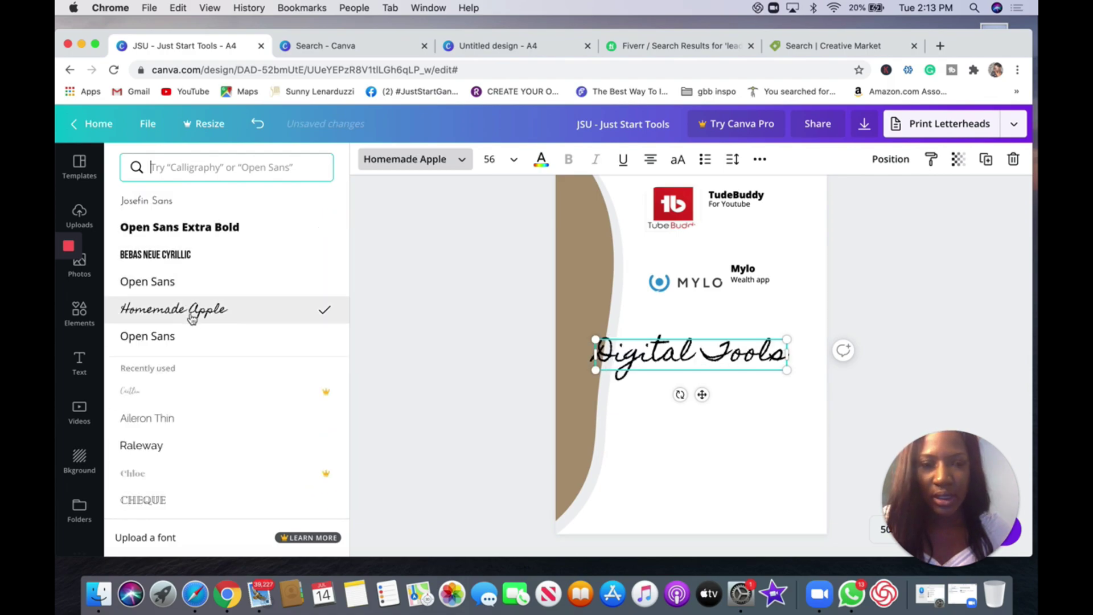
# - Rotate the Digital Tools heading 90° and move it onto the brown strip
pyautogui.moveTo(681, 394); pyautogui.dragTo(592, 353)
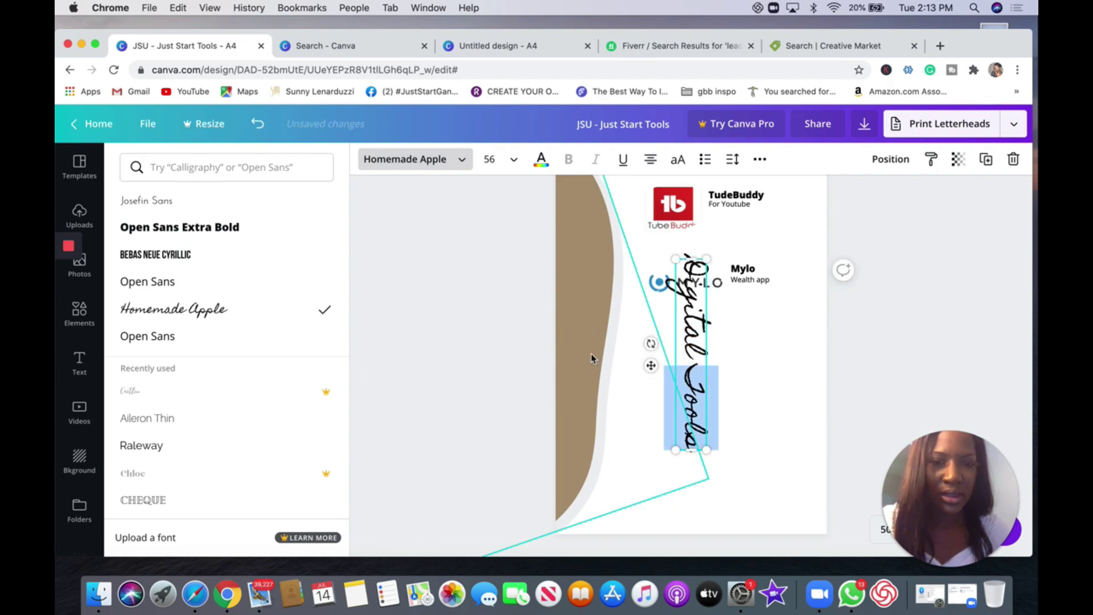
pyautogui.click(723, 355)
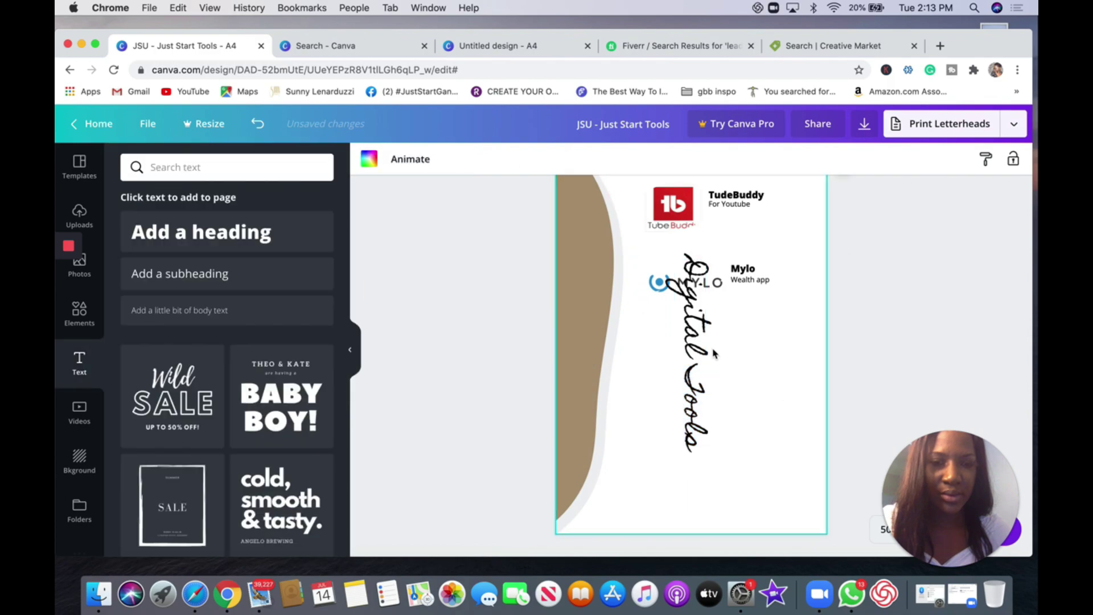
pyautogui.moveTo(682, 344); pyautogui.dragTo(638, 308)
# - Duplicate the heading, change the copy's text to 'Online', and set it to Open Sans
pyautogui.click(986, 159)
pyautogui.doubleClick(638, 307)
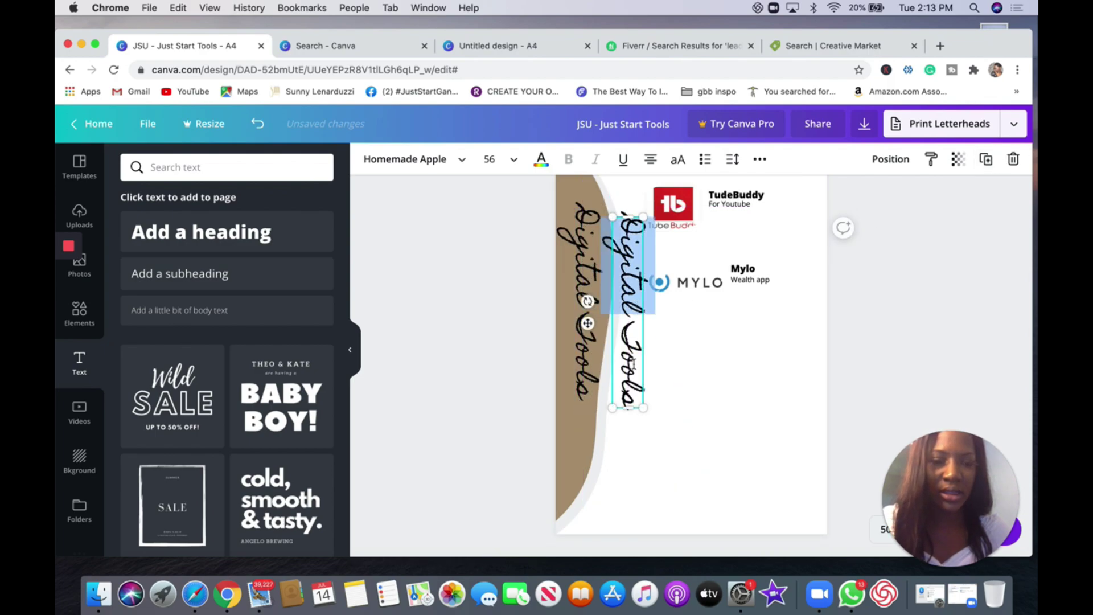
pyautogui.press('BackSpace')
pyautogui.press('BackSpace')
pyautogui.press('BackSpace')
pyautogui.press('BackSpace')
pyautogui.press('BackSpace')
pyautogui.press('BackSpace')
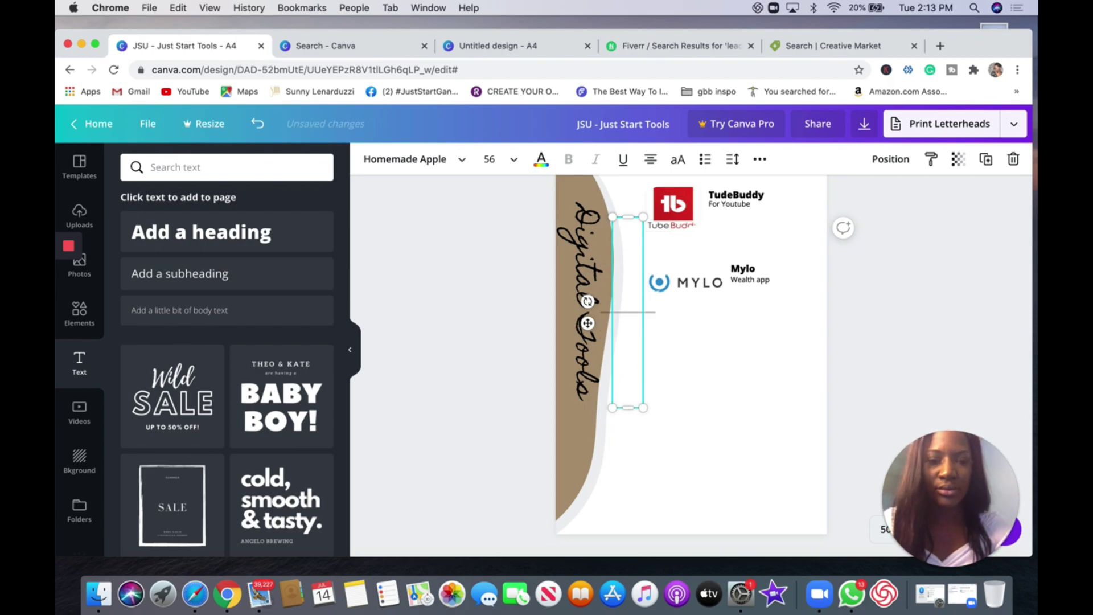
pyautogui.write('Online')
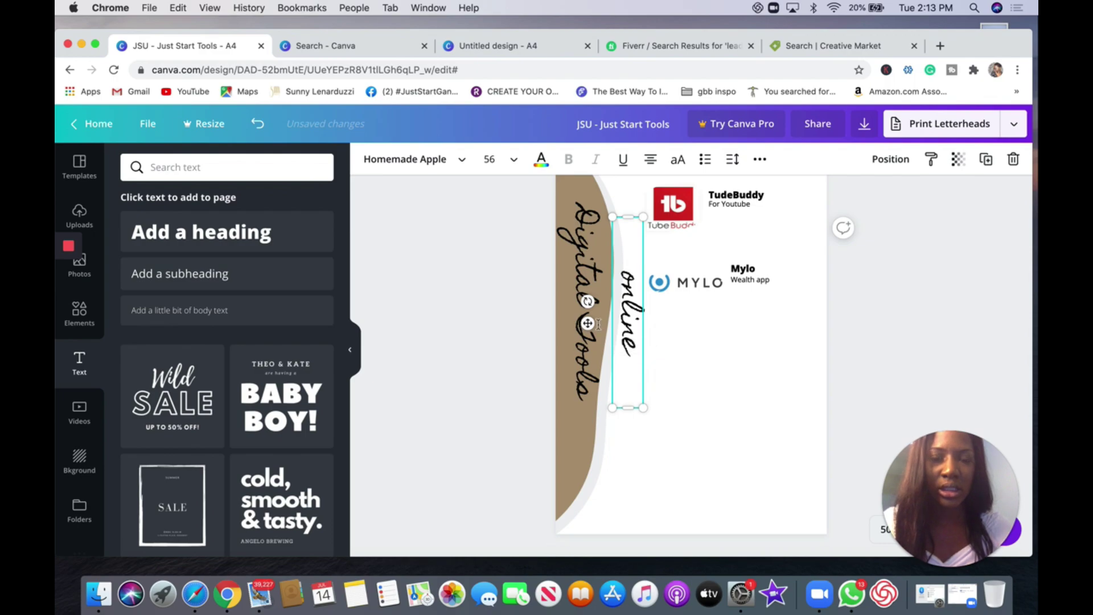
pyautogui.click(461, 162)
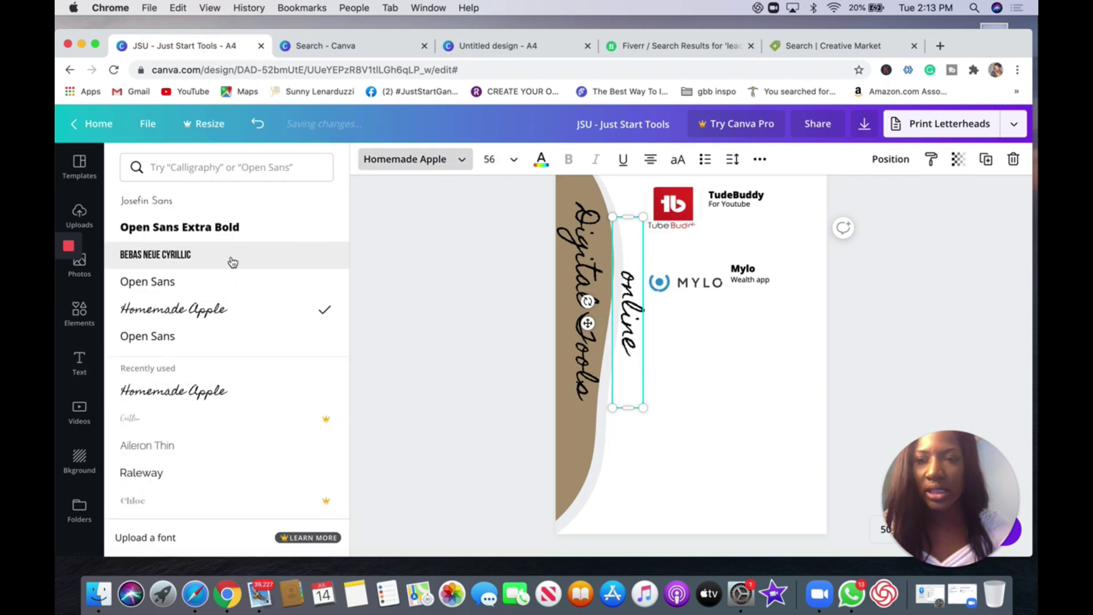
pyautogui.click(222, 279)
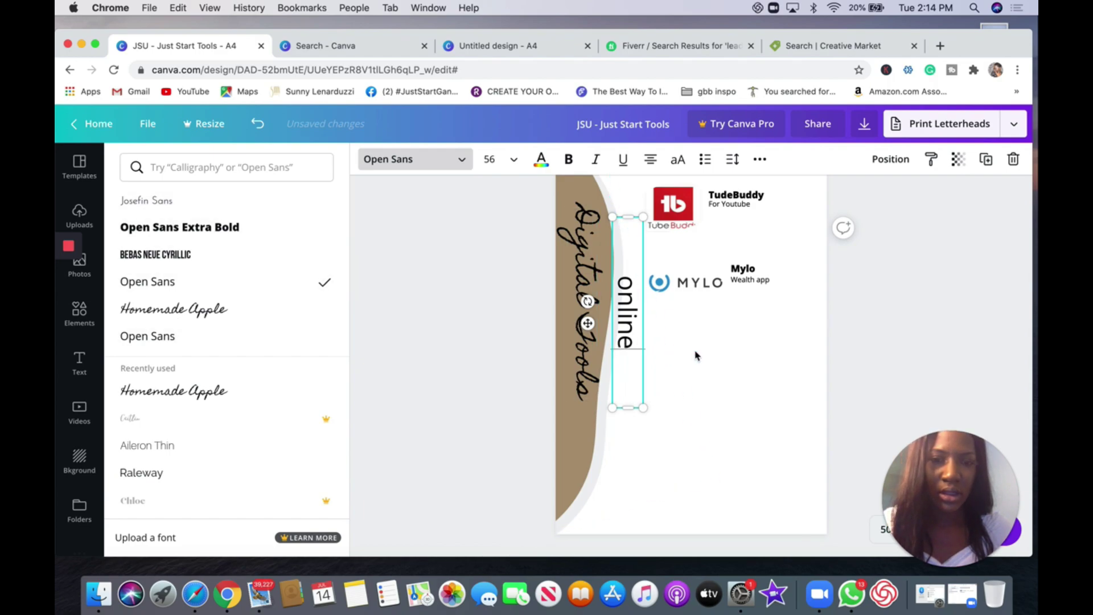
pyautogui.press('Escape')
# - Shrink the Online text to 43.6, nudge Digital Tools left, and capitalise 'Online'
pyautogui.moveTo(643, 407); pyautogui.dragTo(637, 365)
pyautogui.click(587, 299)
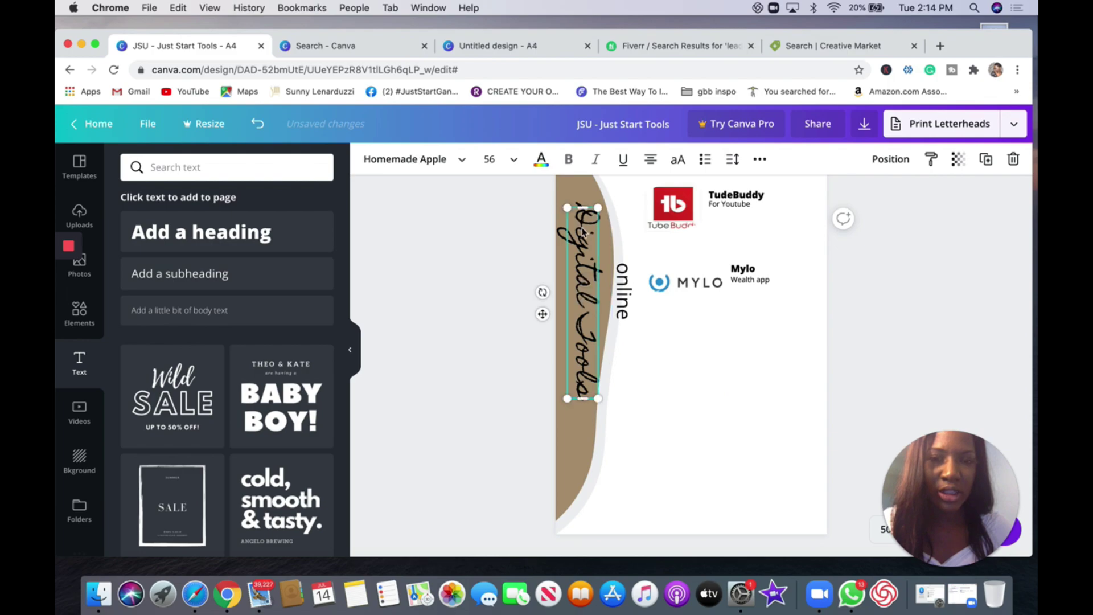
pyautogui.moveTo(575, 292); pyautogui.dragTo(602, 264)
pyautogui.click(624, 295)
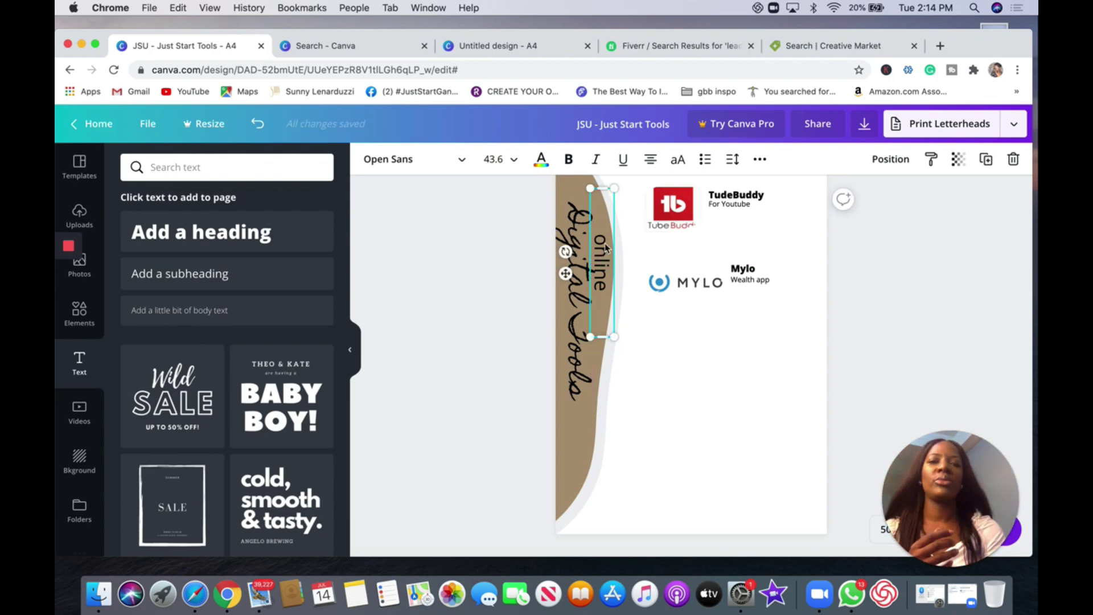
pyautogui.doubleClick(605, 242)
pyautogui.click(605, 242)
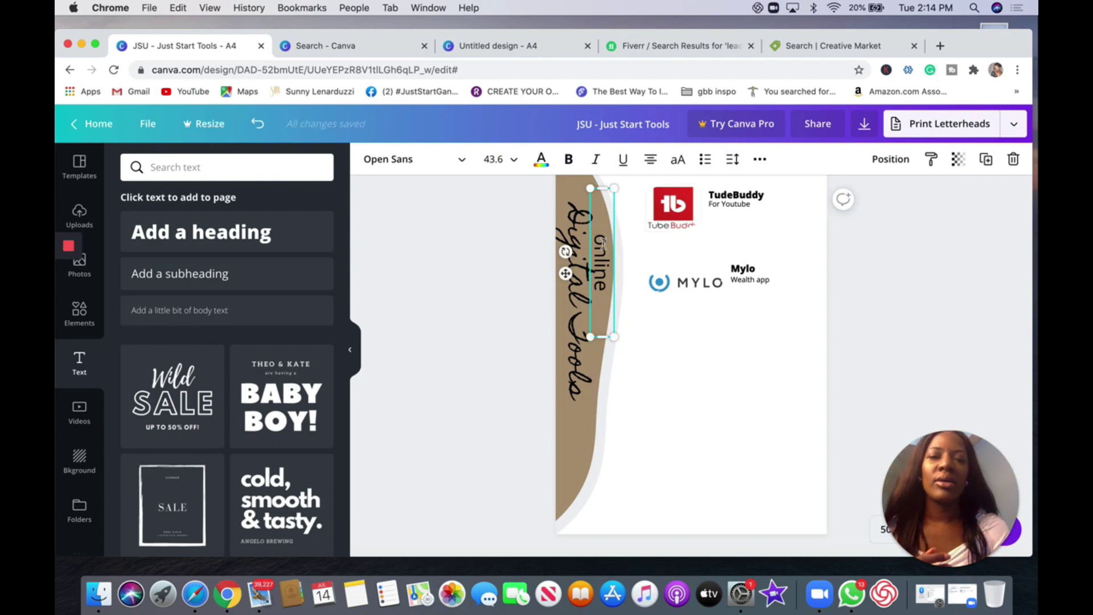
pyautogui.press('BackSpace')
pyautogui.write('O')
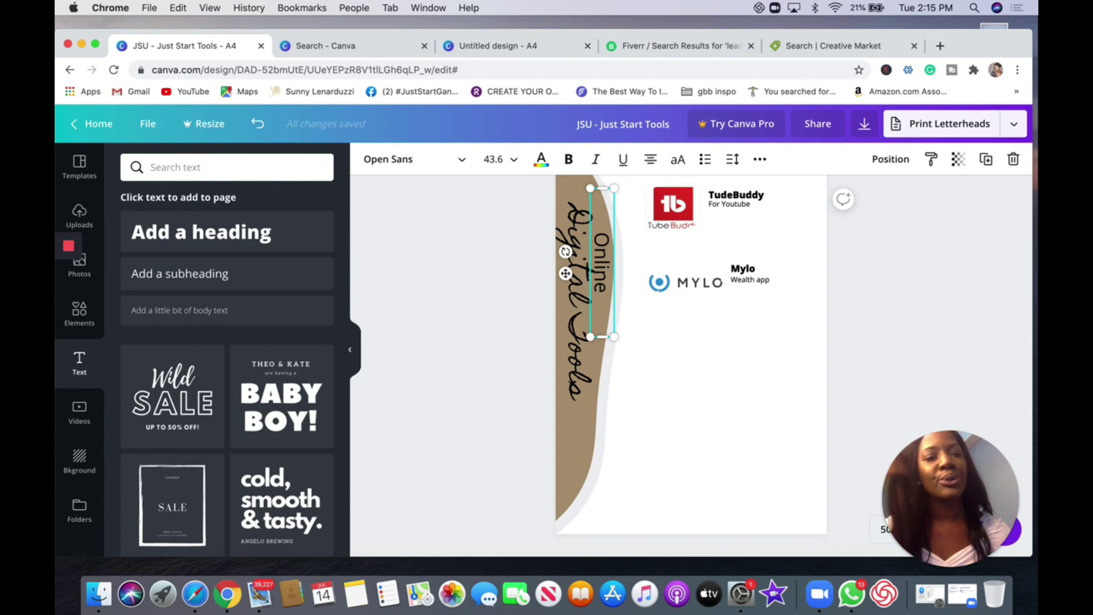
# - Deselect the Online text, then box-select and clear the TubeBuddy and Mylo logos
pyautogui.click(768, 381)
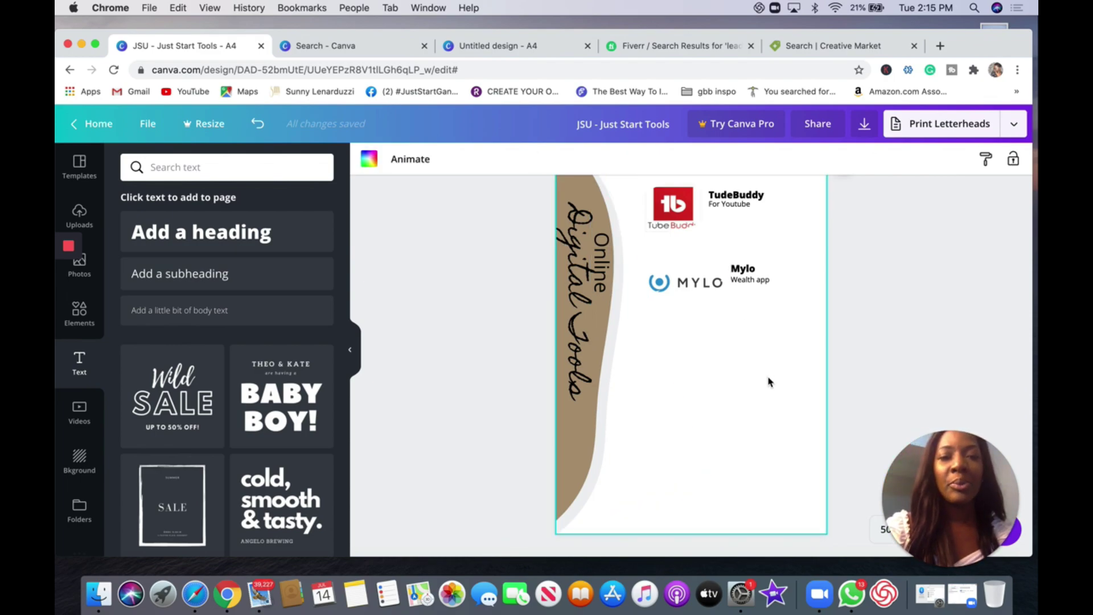
pyautogui.scroll(2, 768, 381)
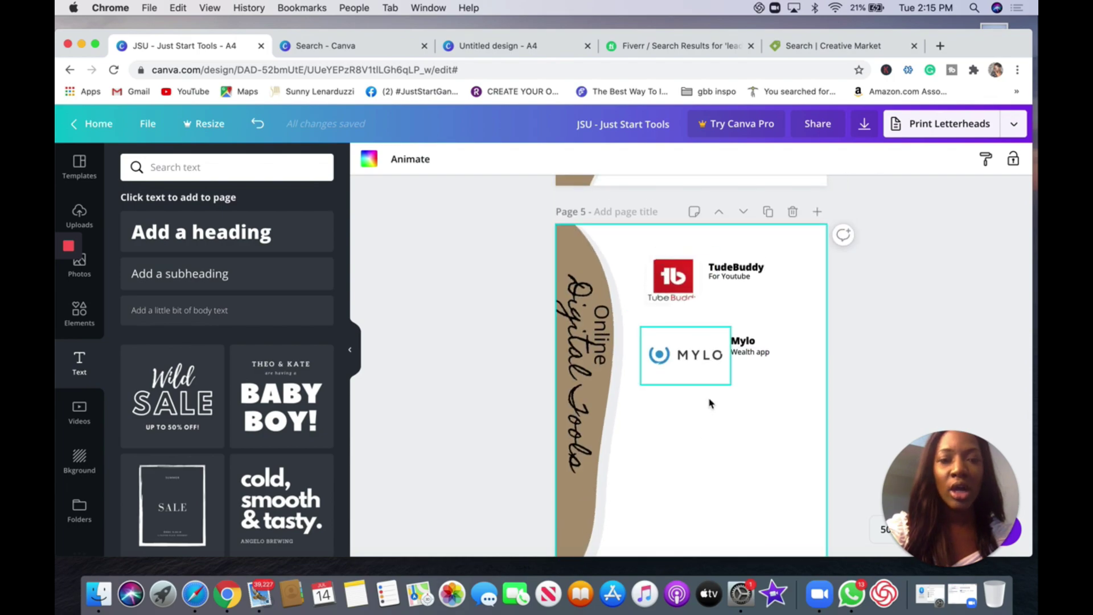
pyautogui.moveTo(644, 235); pyautogui.dragTo(773, 397)
pyautogui.click(932, 314)
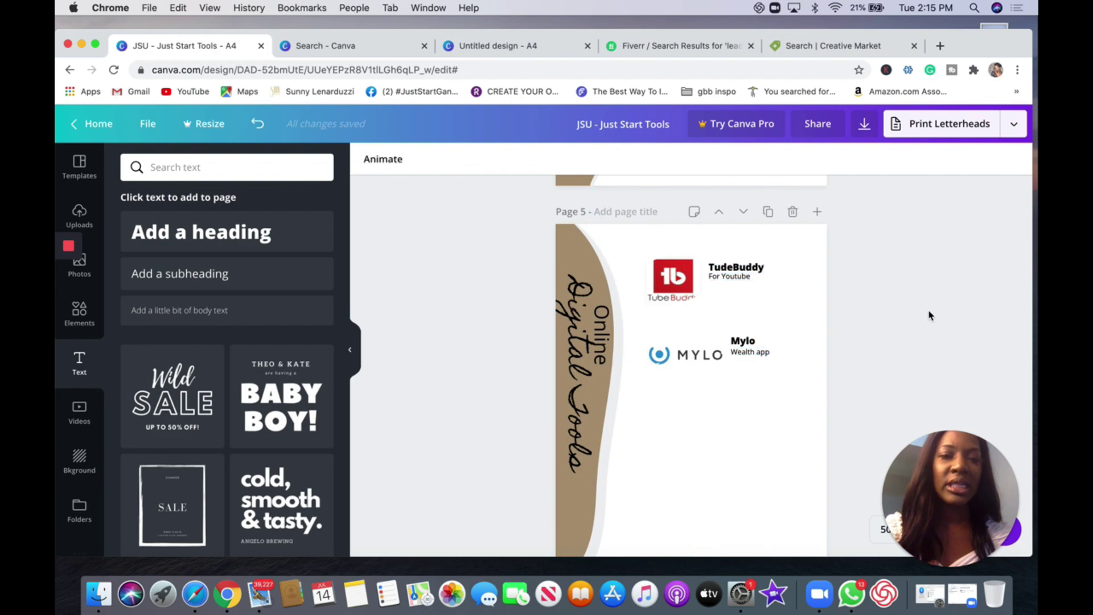
pyautogui.scroll(6, 830, 380)
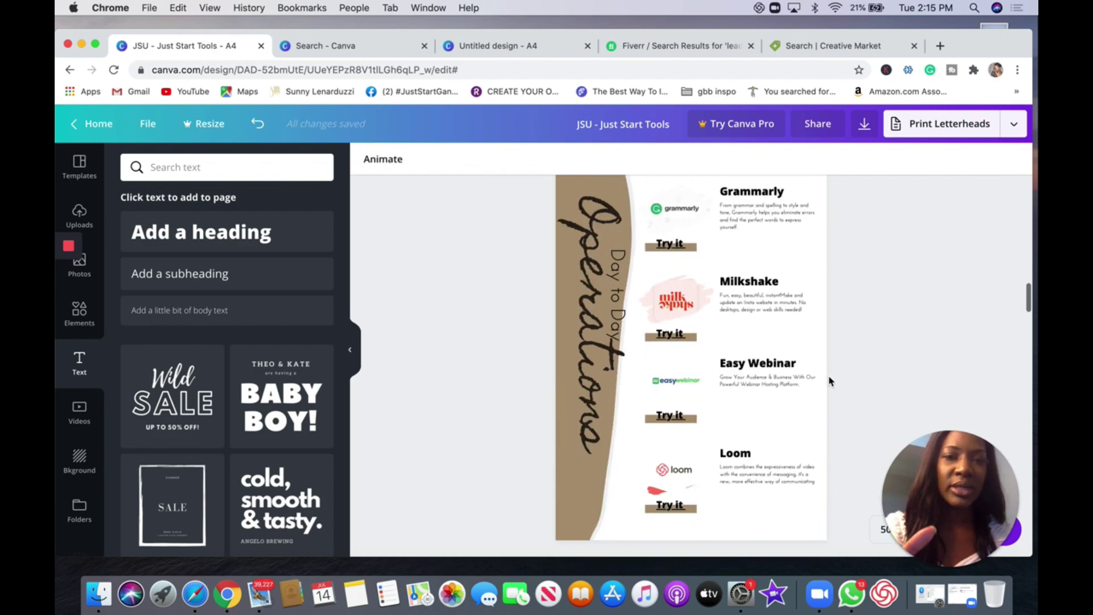
# - Scroll down through pages 6–10 to the closing Thank You page
pyautogui.scroll(-5, 823, 410)
pyautogui.scroll(-10, 790, 274)
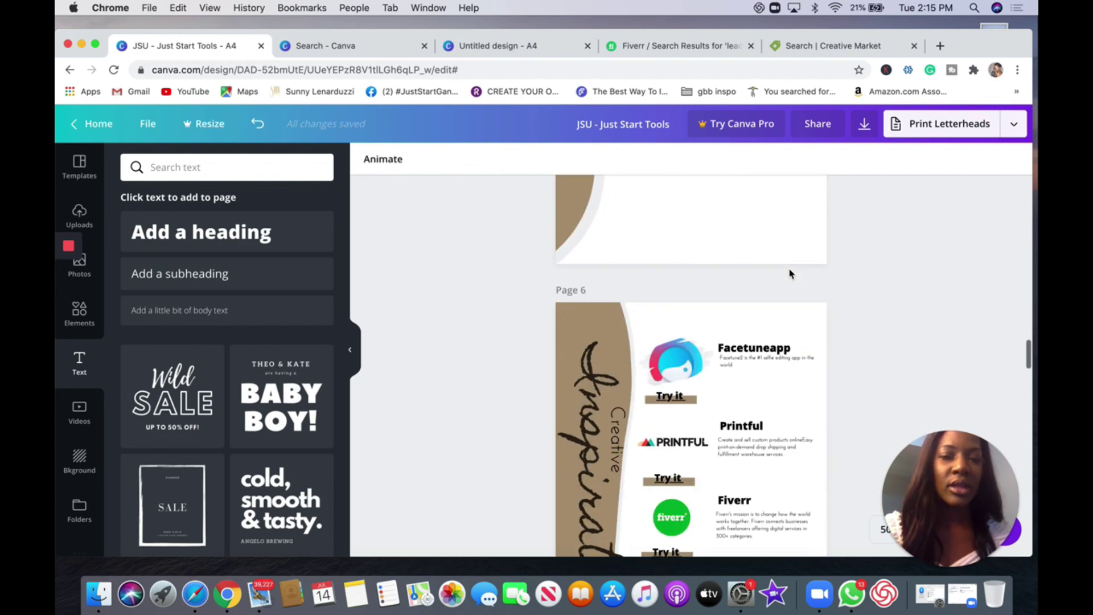
pyautogui.scroll(-12, 790, 274)
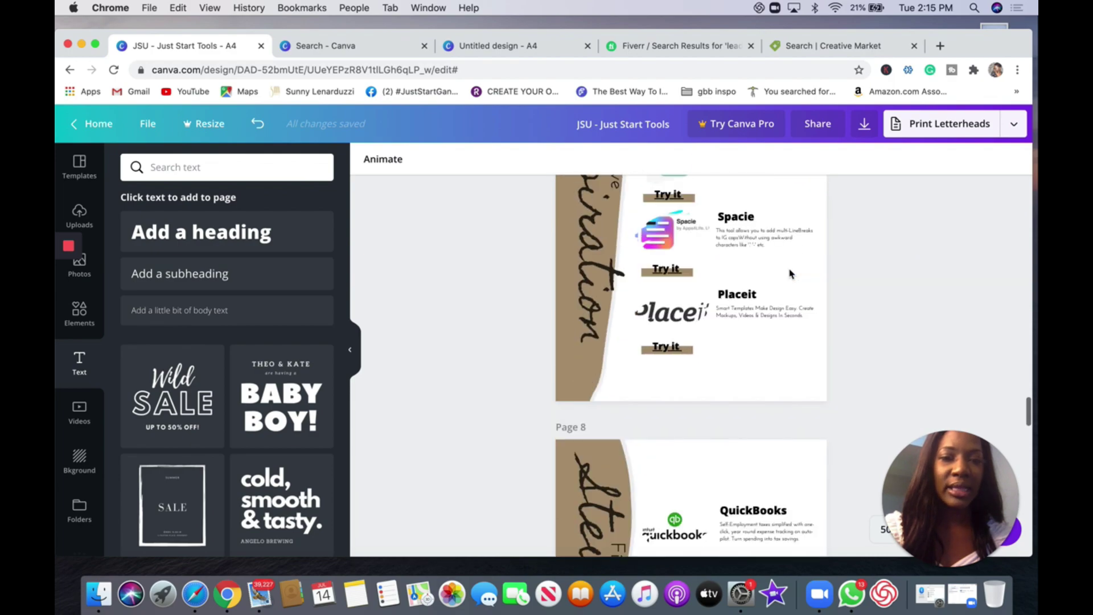
pyautogui.scroll(-12, 789, 274)
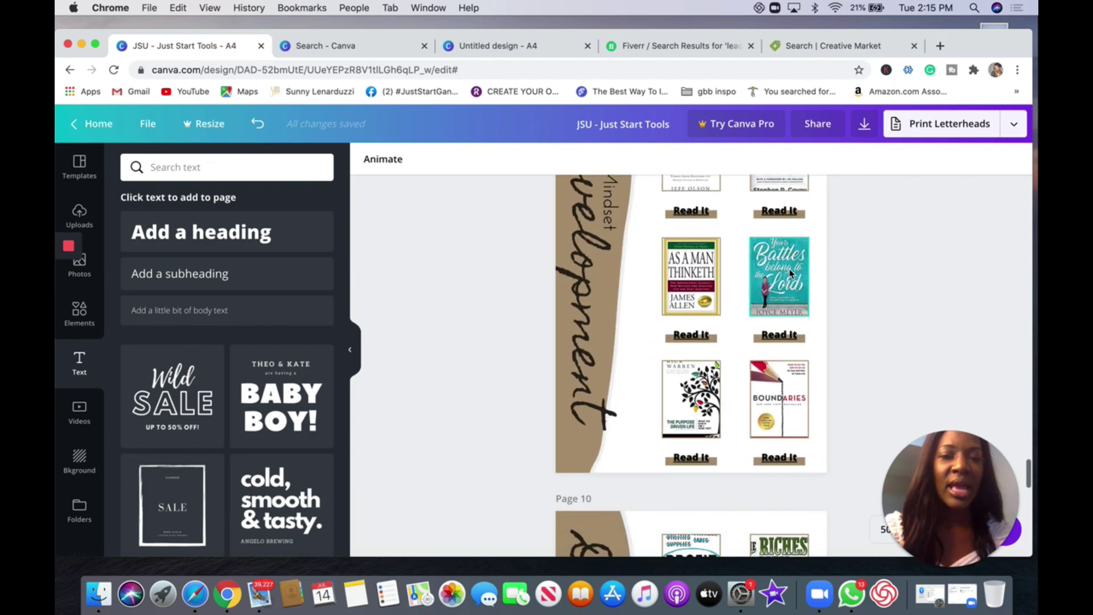
pyautogui.scroll(-10, 790, 274)
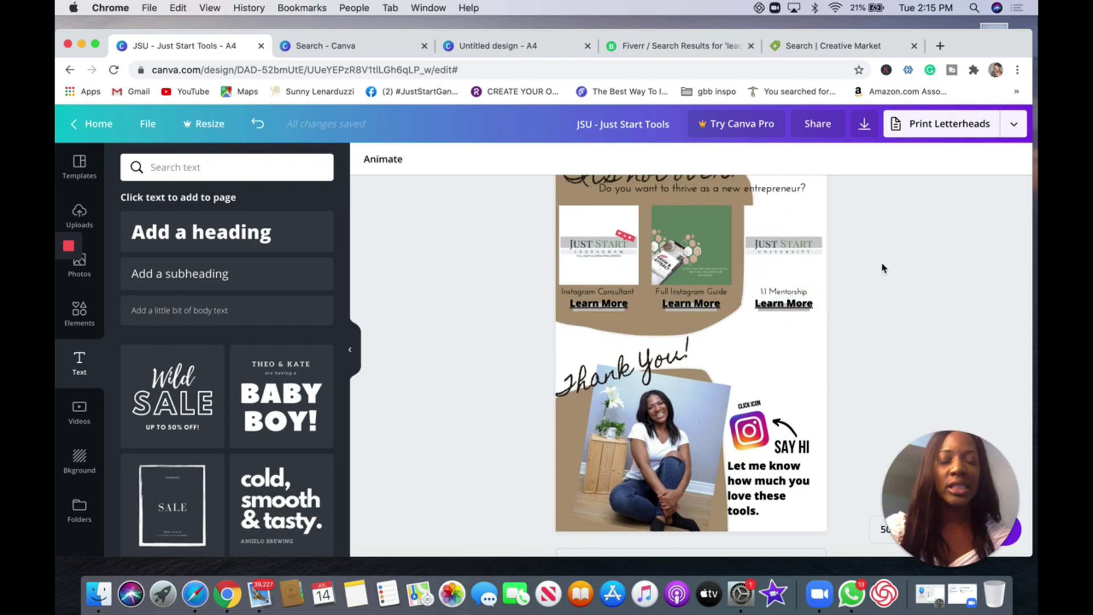
pyautogui.scroll(2, 883, 268)
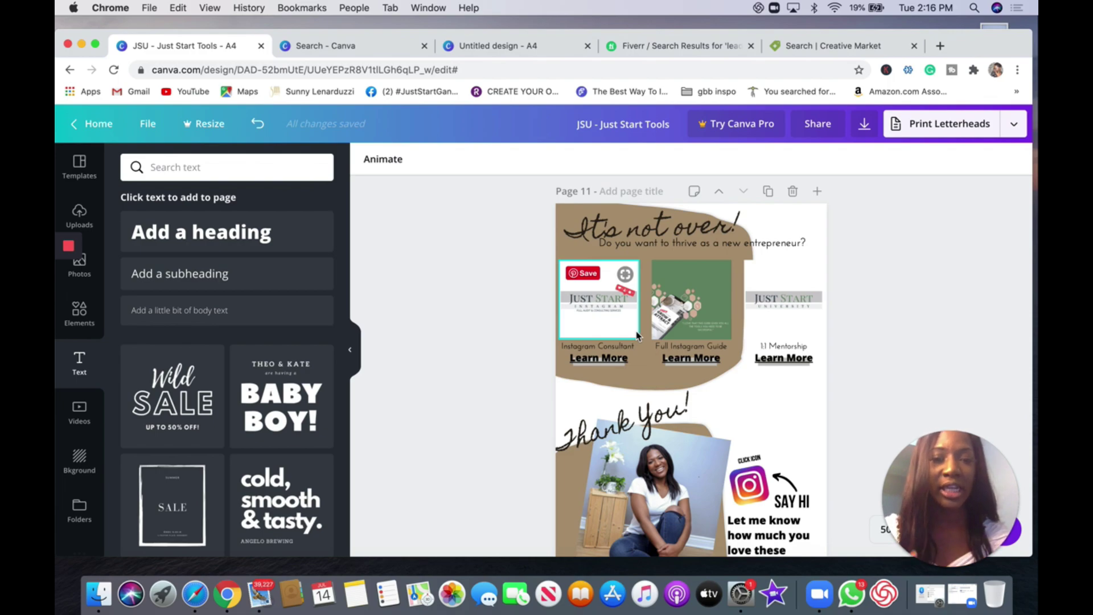
pyautogui.scroll(-3, 749, 402)
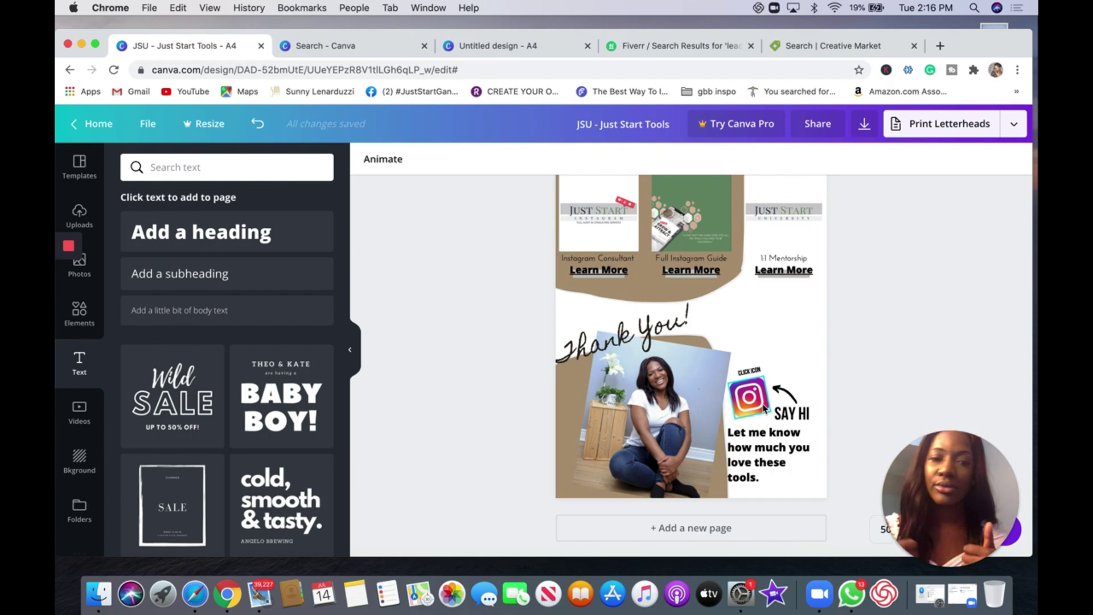
# - Select the Thank You page's Instagram icon and check its link setting
pyautogui.click(762, 387)
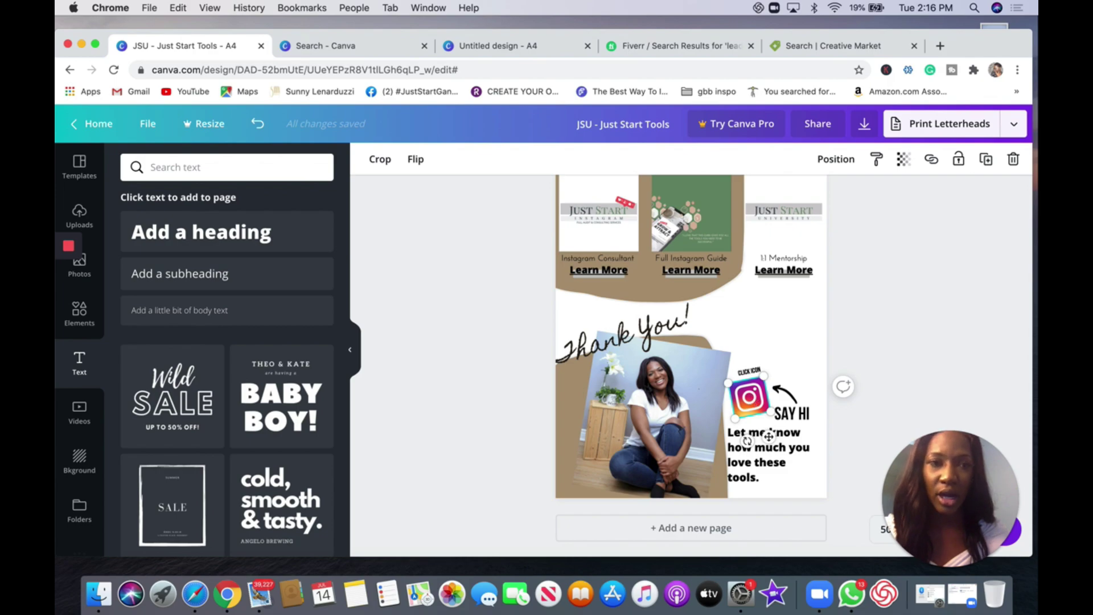
pyautogui.click(931, 160)
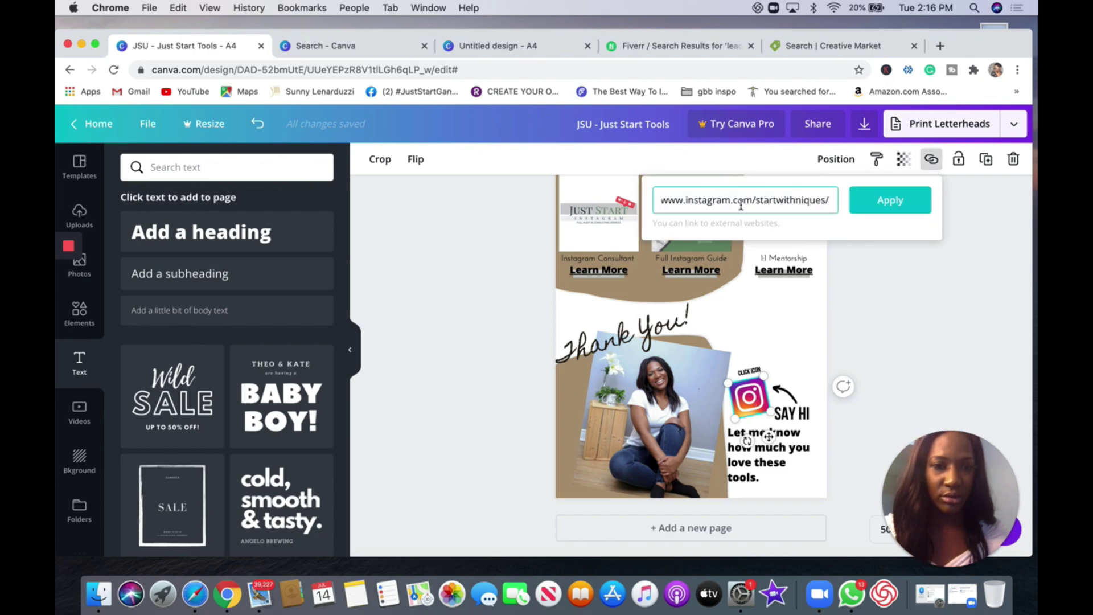
pyautogui.click(880, 204)
# - Link the Learn More text under 1:1 Mentorship to the Just Start University URL
pyautogui.click(799, 274)
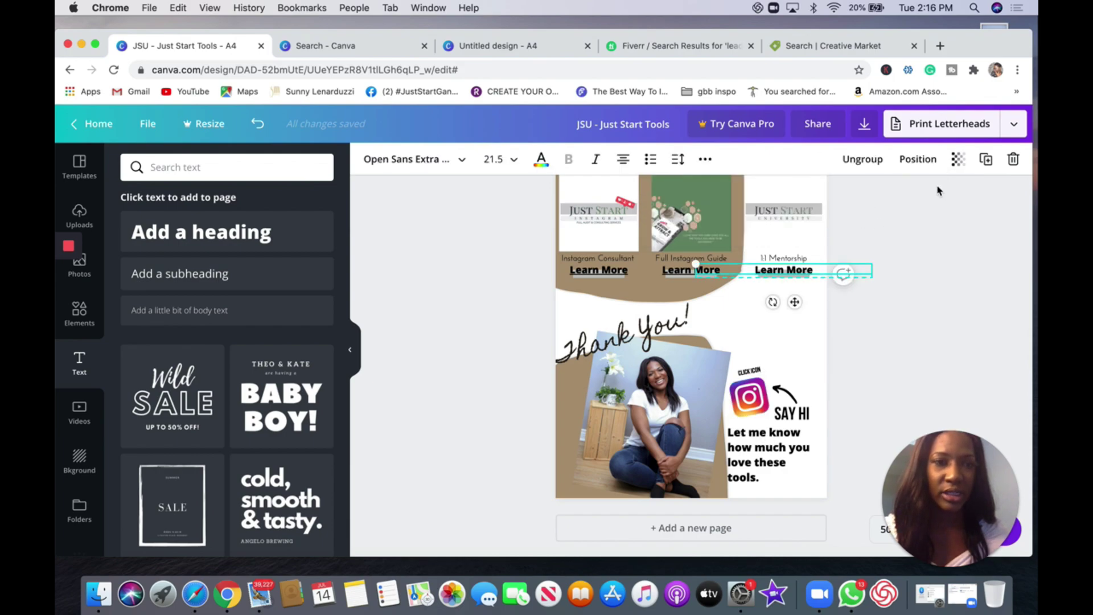
pyautogui.click(706, 159)
pyautogui.click(664, 192)
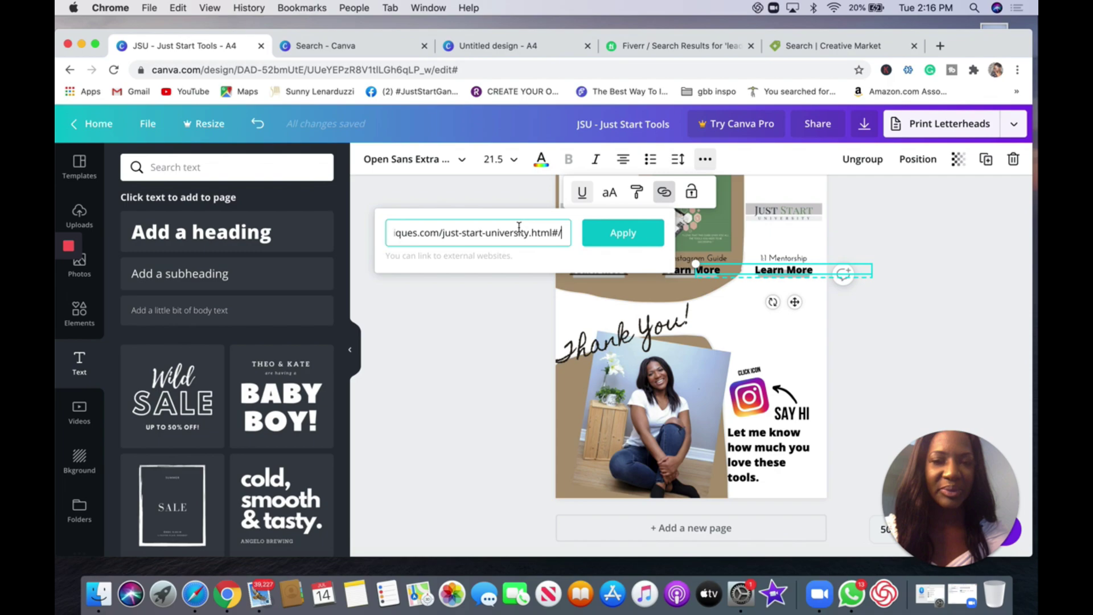
pyautogui.click(504, 219)
pyautogui.click(498, 204)
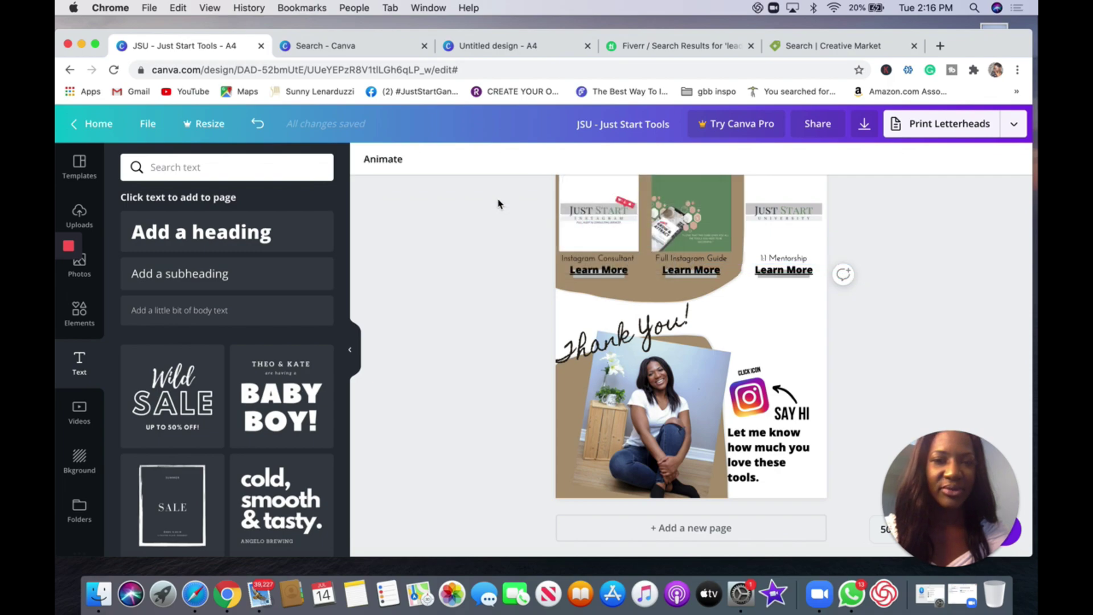
# - Review page 11, then switch to the Fiverr lead magnet design search results
pyautogui.scroll(3, 835, 245)
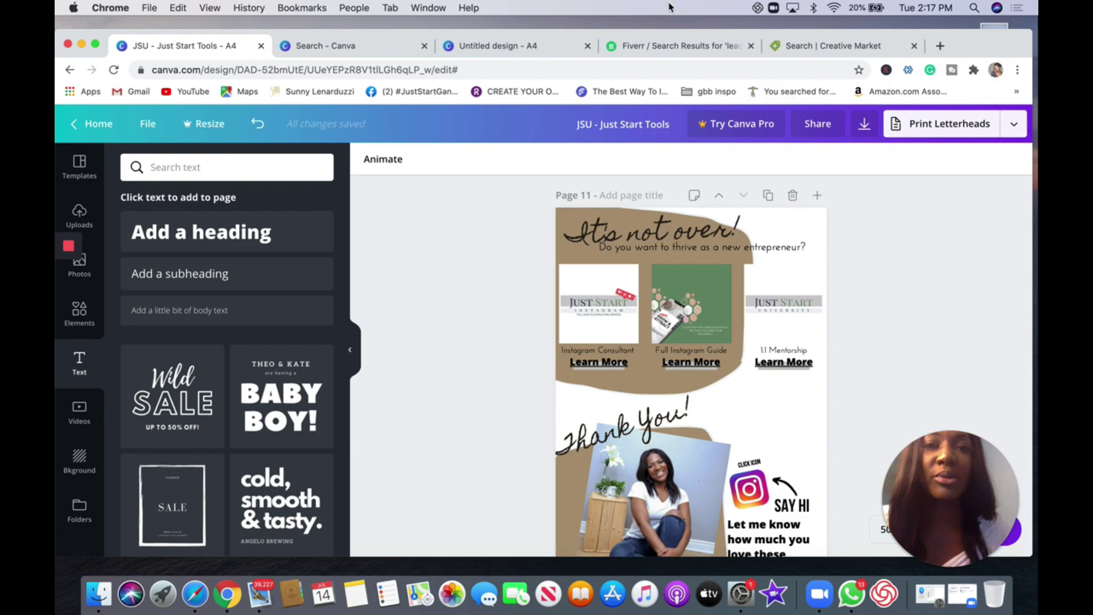
pyautogui.click(663, 53)
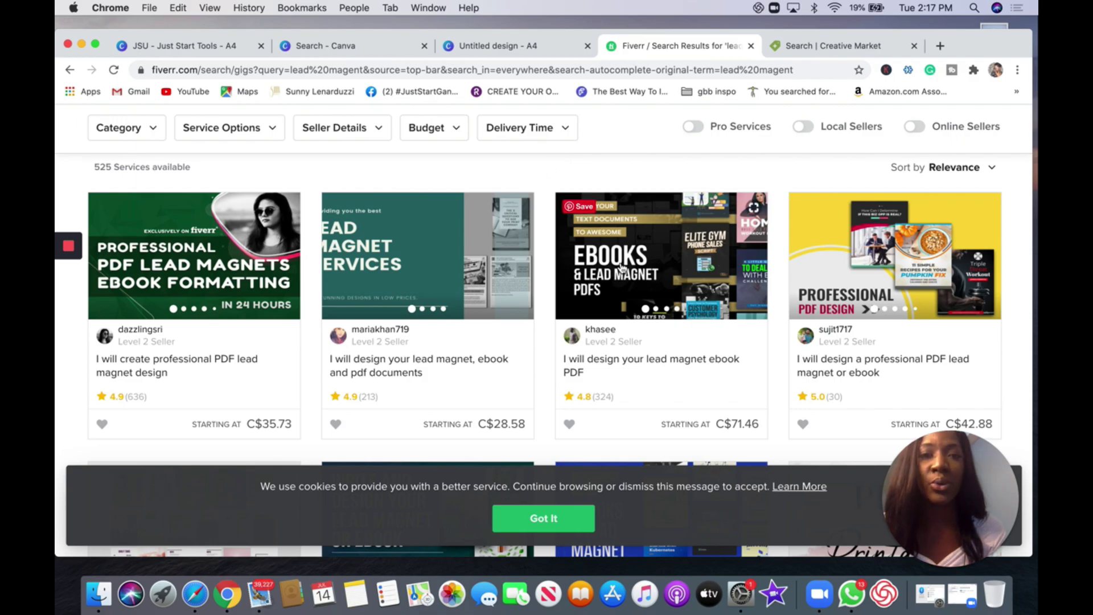
pyautogui.scroll(5, 621, 267)
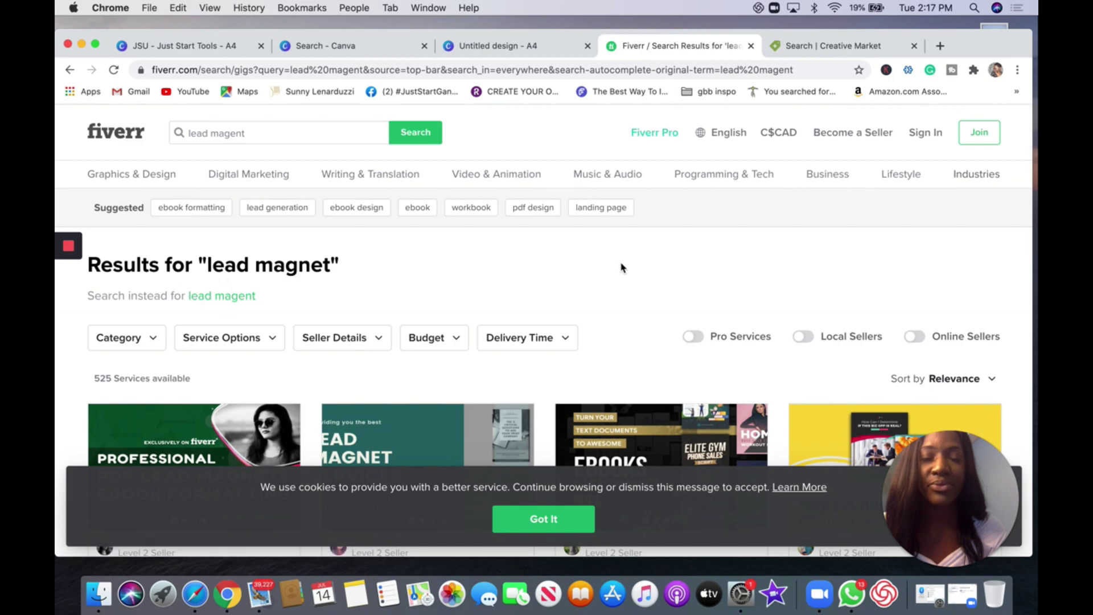
pyautogui.scroll(-2, 620, 268)
pyautogui.scroll(-5, 621, 268)
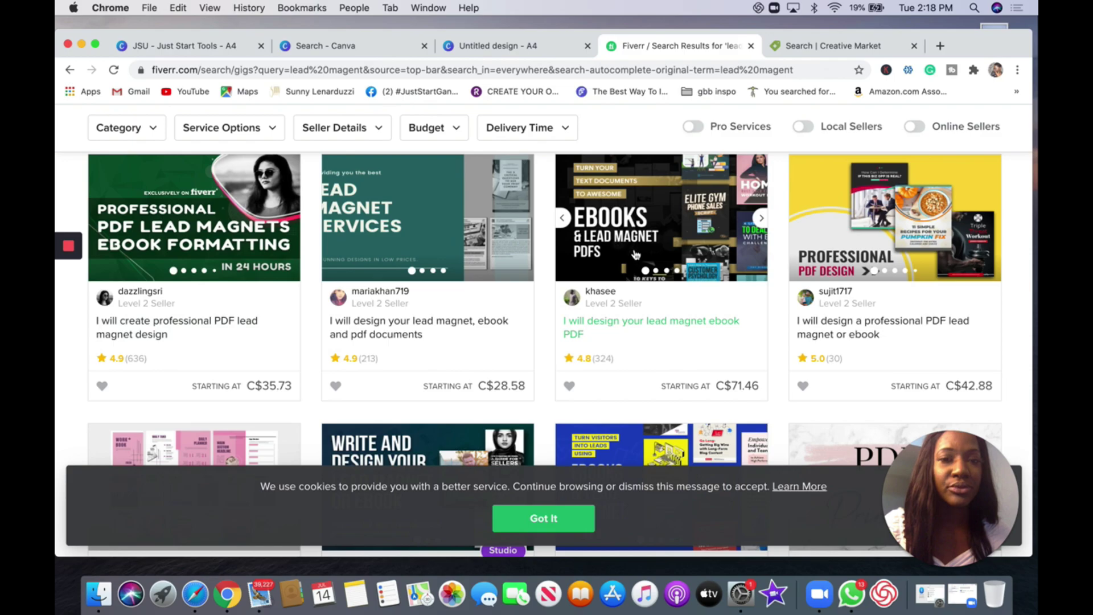
pyautogui.scroll(-1, 664, 244)
pyautogui.scroll(-2, 664, 244)
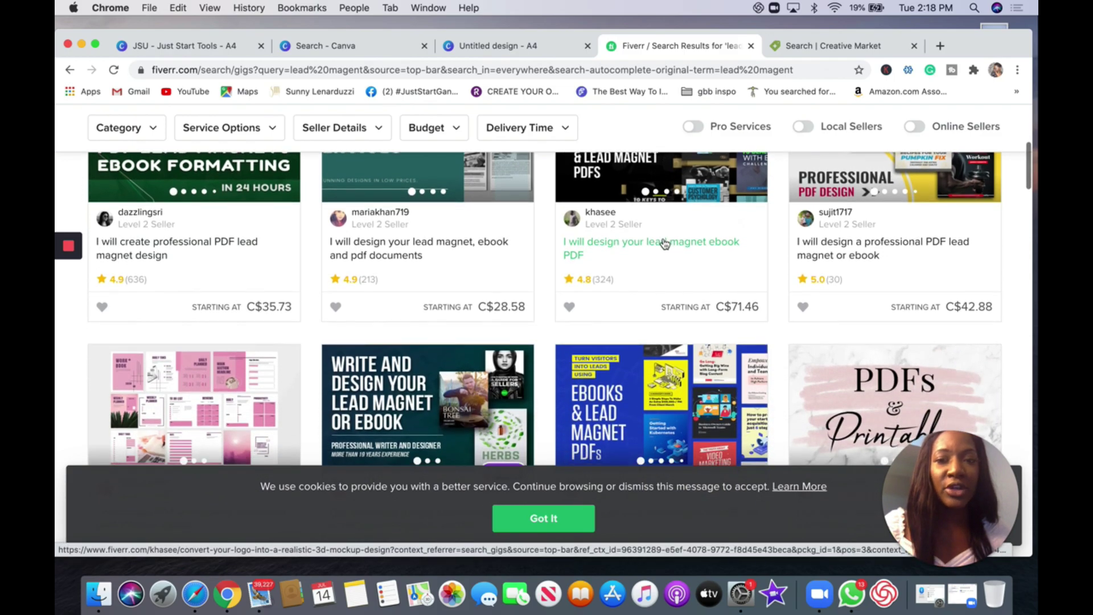
pyautogui.scroll(-4, 440, 319)
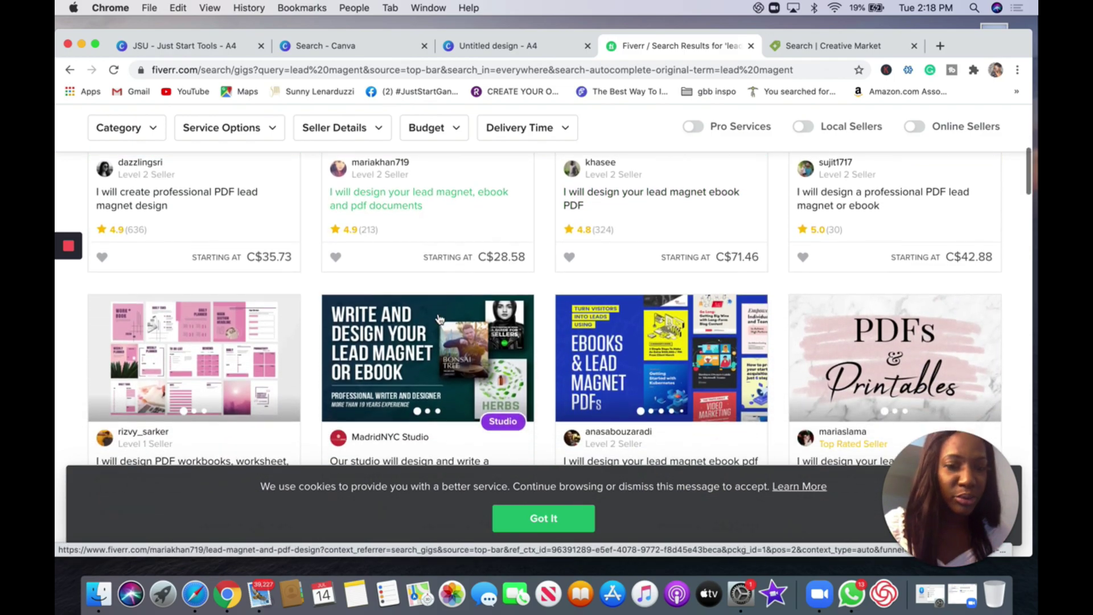
pyautogui.scroll(-8, 440, 319)
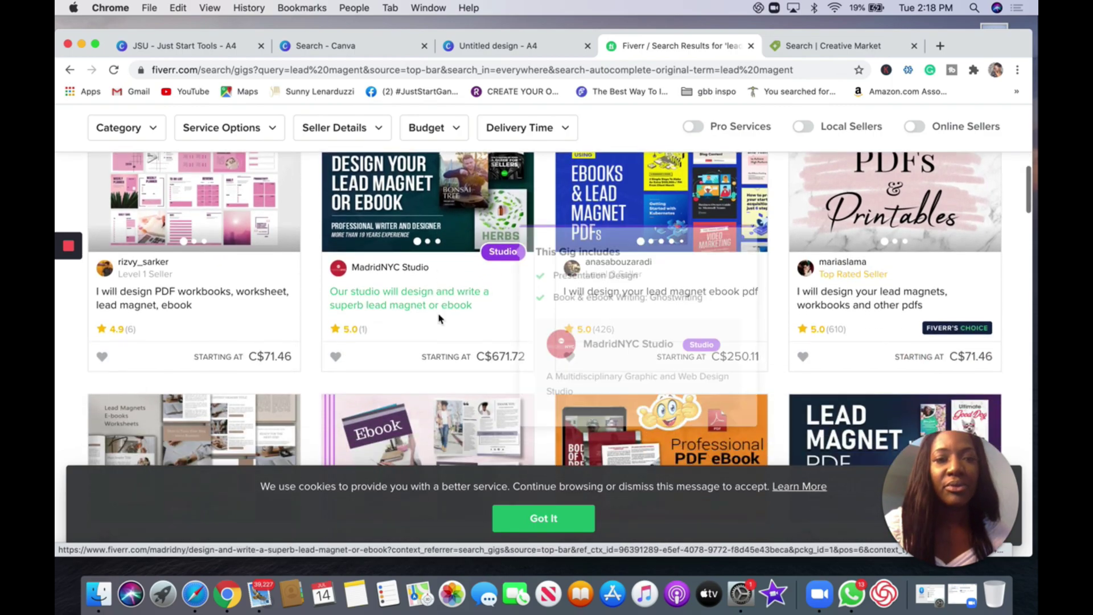
pyautogui.scroll(-1, 440, 332)
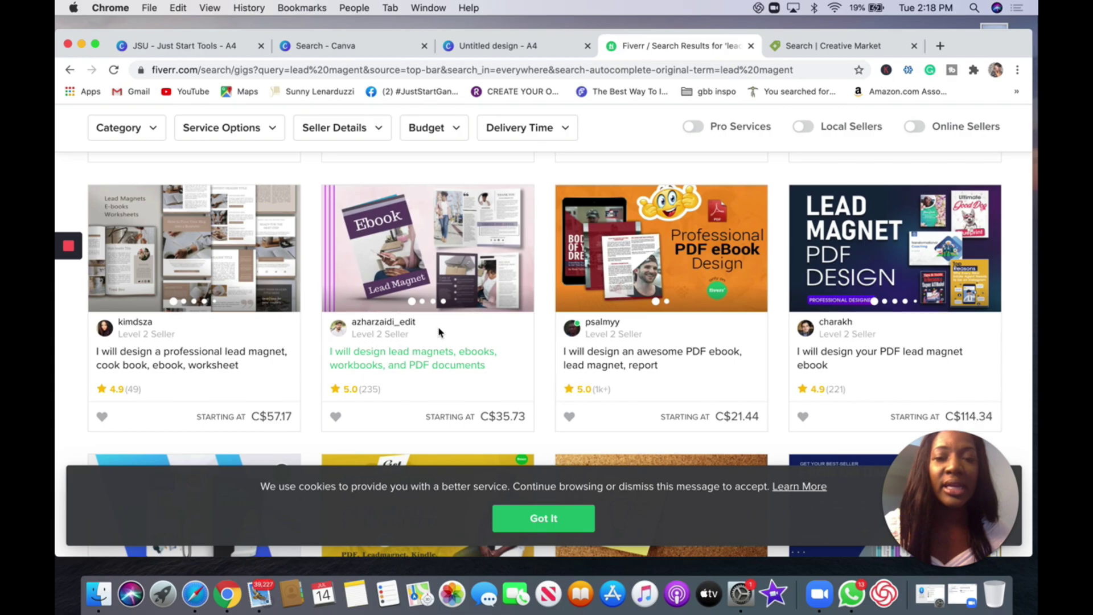
pyautogui.scroll(-6, 439, 332)
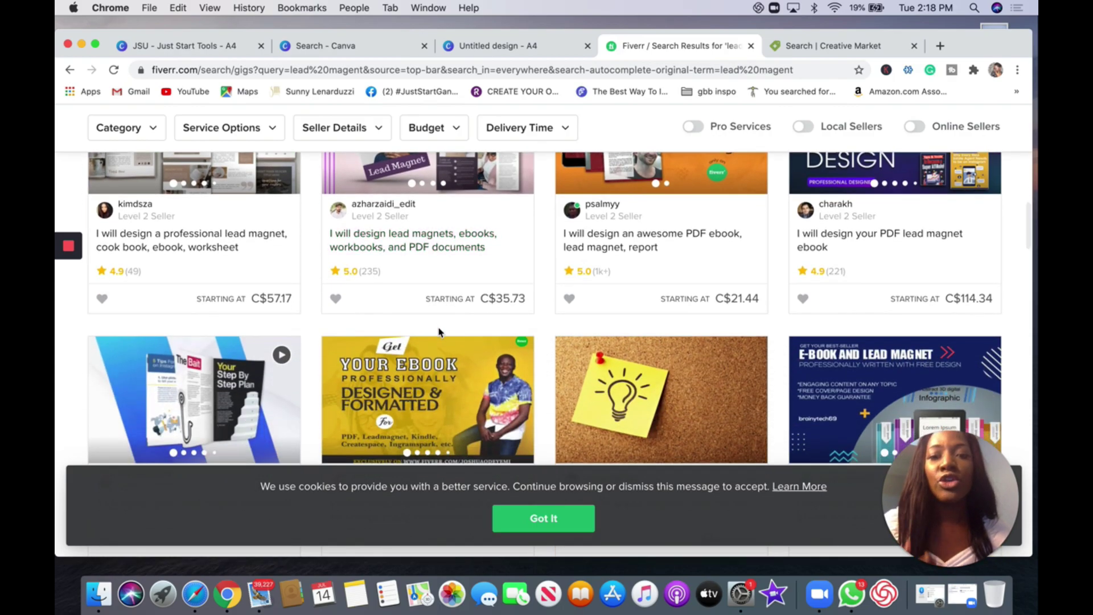
pyautogui.scroll(-3, 439, 332)
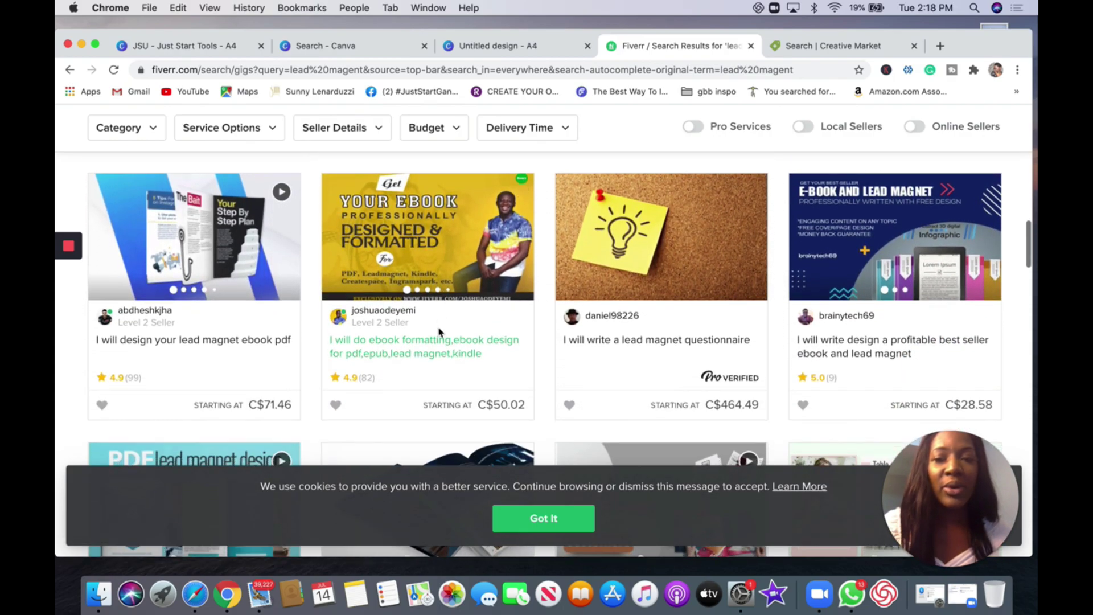
pyautogui.scroll(-8, 439, 332)
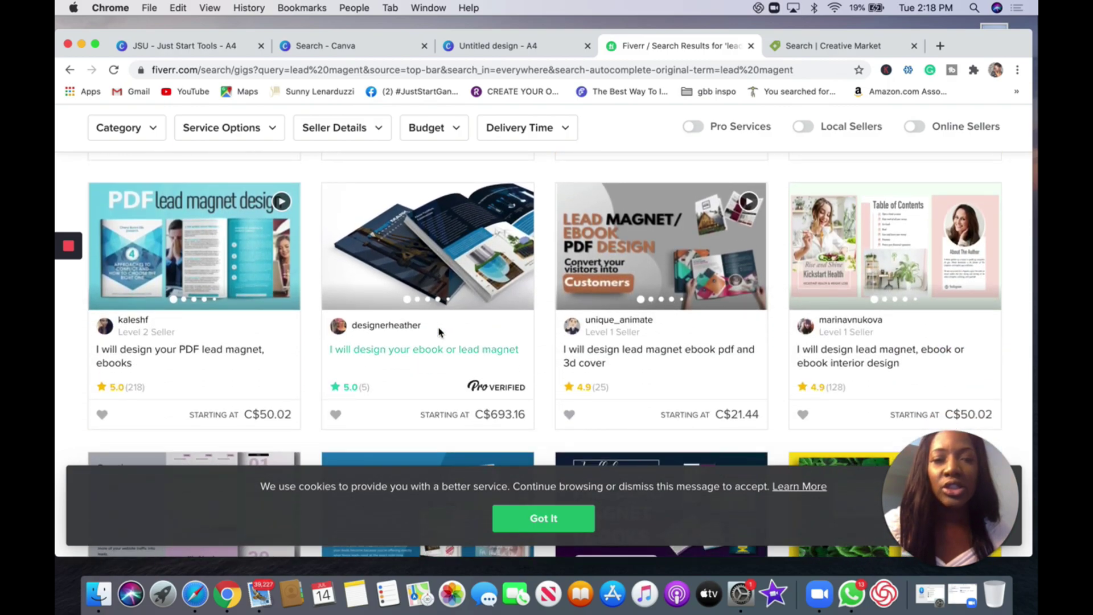
pyautogui.scroll(-7, 438, 332)
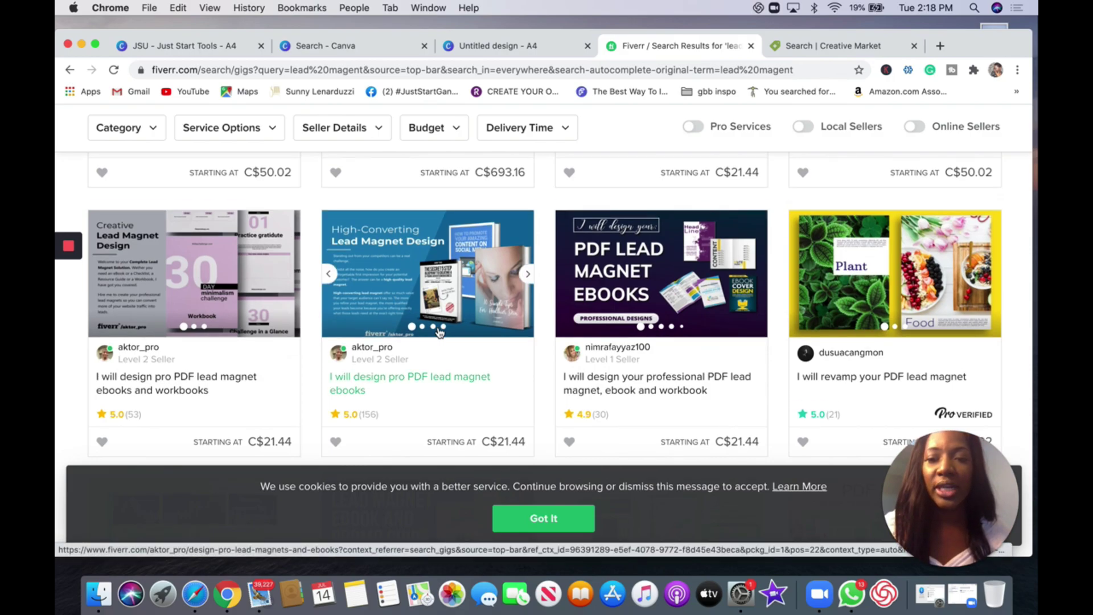
pyautogui.scroll(-1, 439, 332)
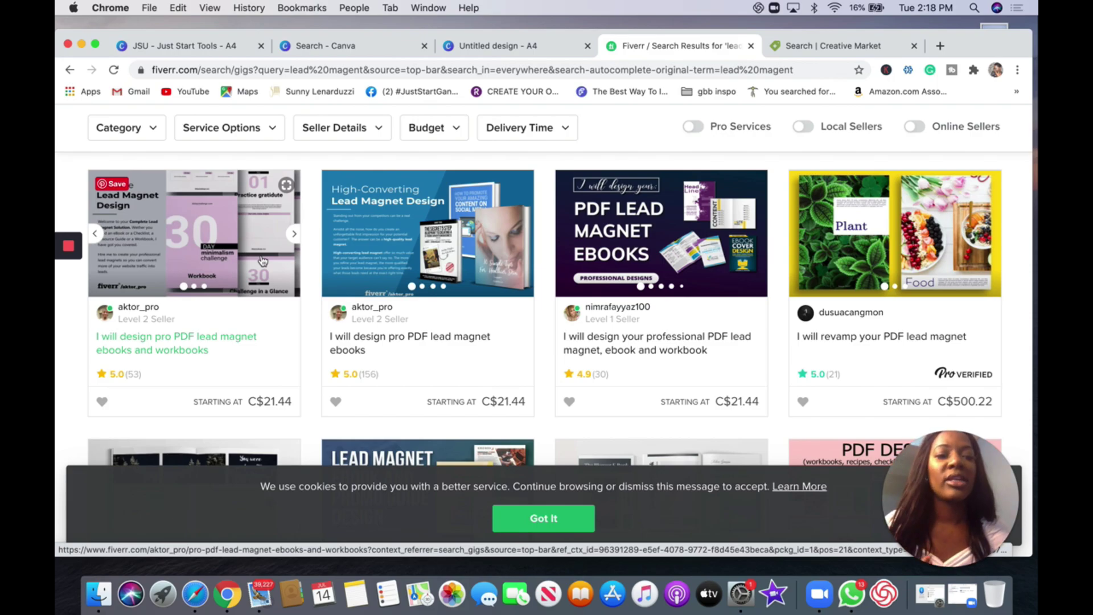
# - Browse Creative Market's 34,560 'guide' template results and return to the top
pyautogui.click(829, 47)
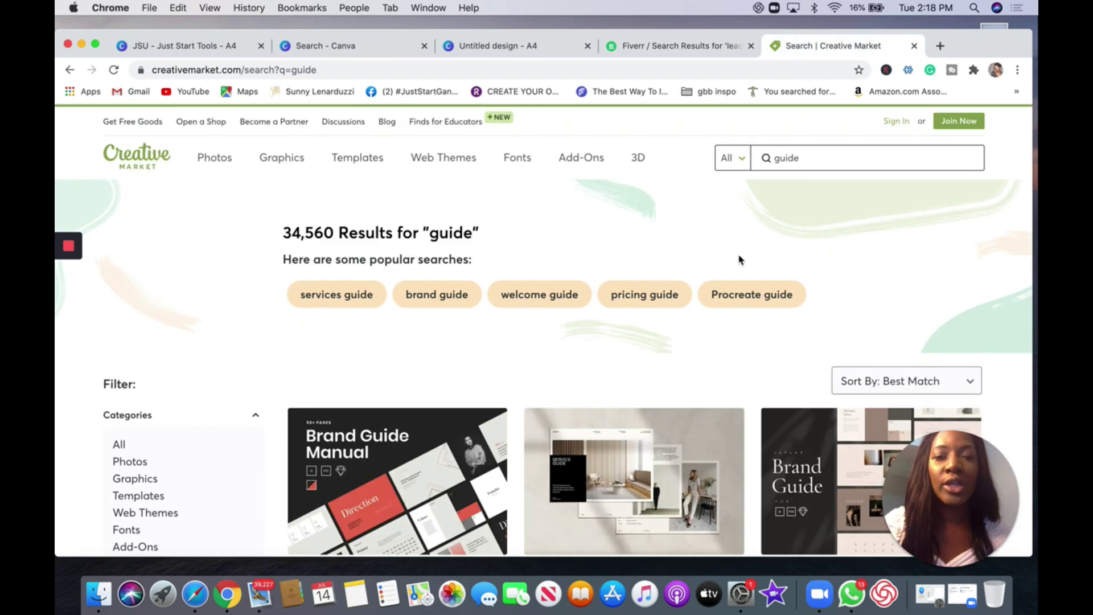
pyautogui.scroll(-3, 740, 256)
pyautogui.scroll(-3, 741, 260)
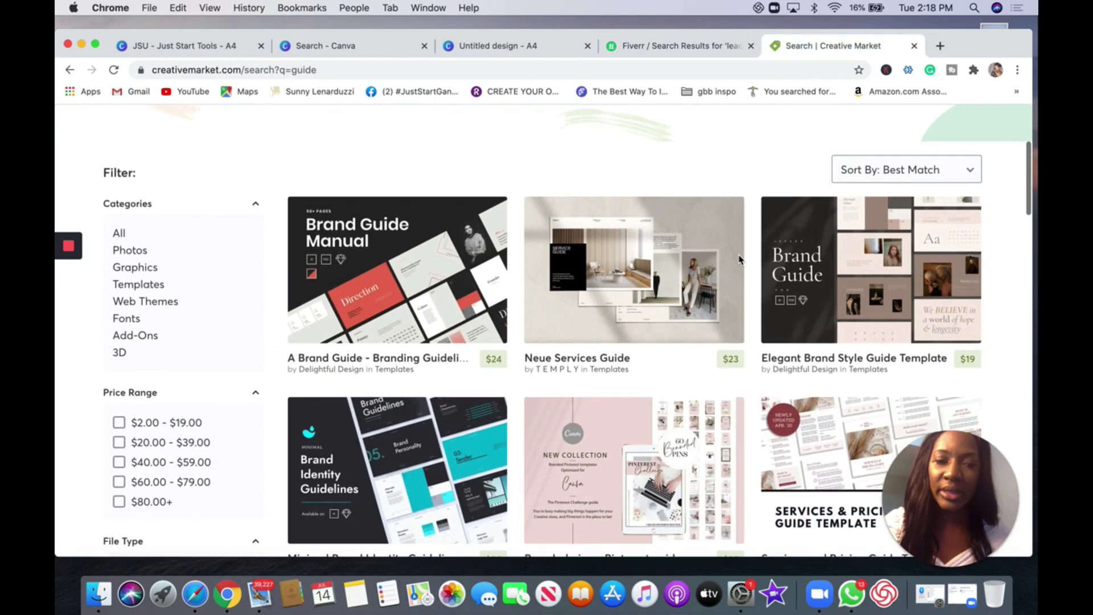
pyautogui.scroll(-3, 740, 260)
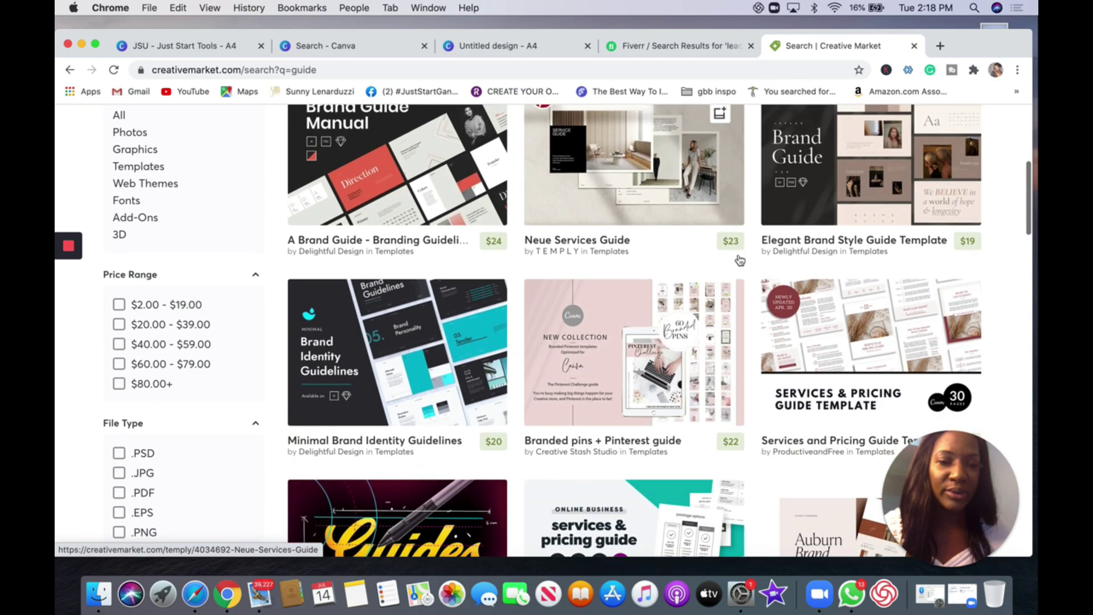
pyautogui.scroll(-2, 740, 260)
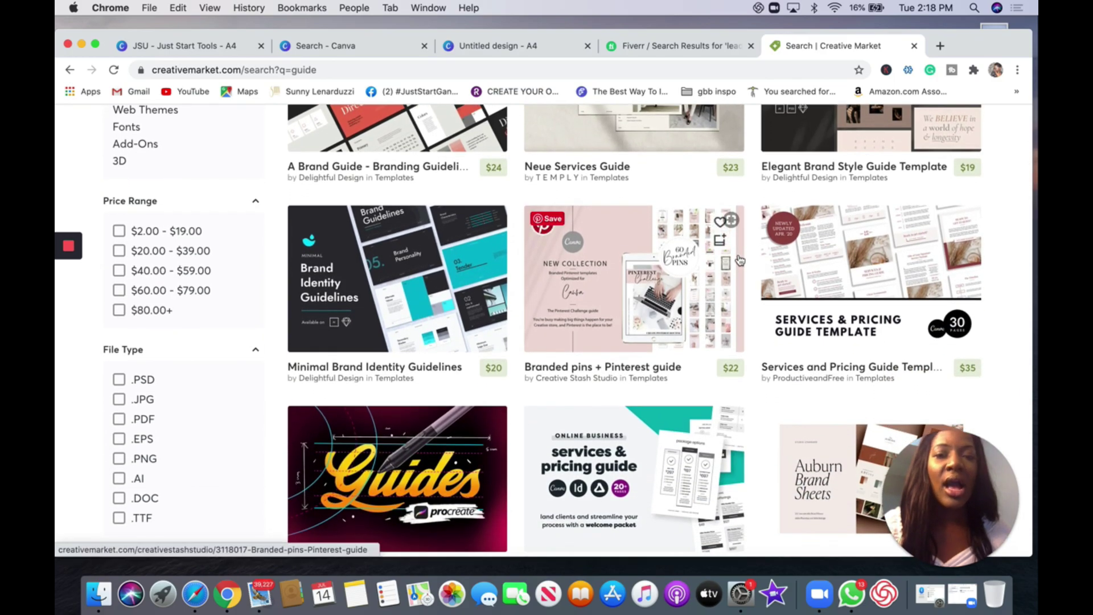
pyautogui.scroll(10, 740, 260)
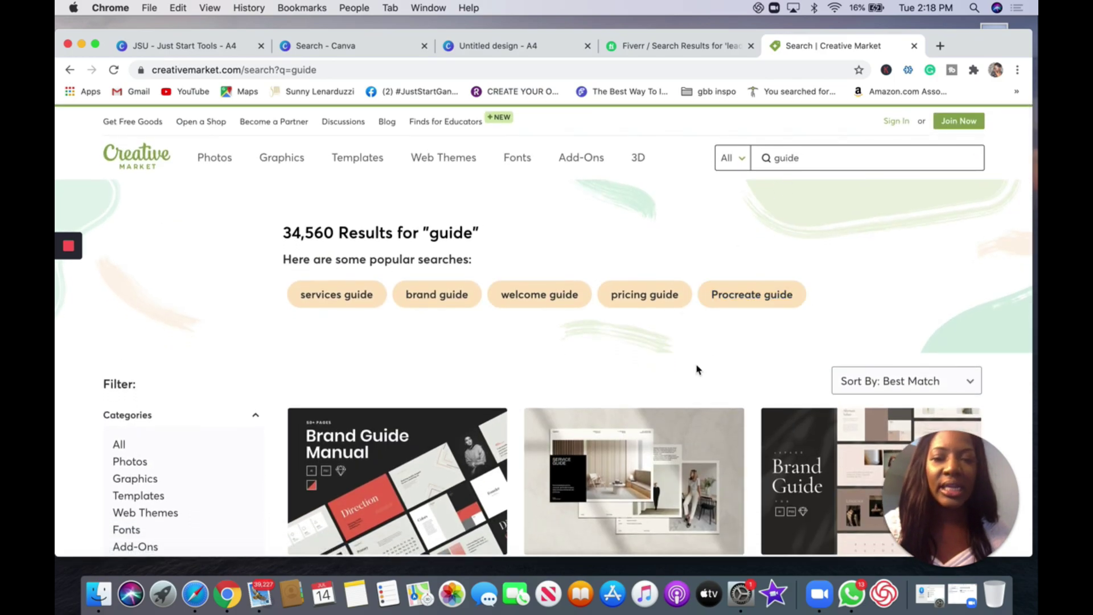
pyautogui.scroll(-5, 695, 371)
pyautogui.scroll(-9, 588, 355)
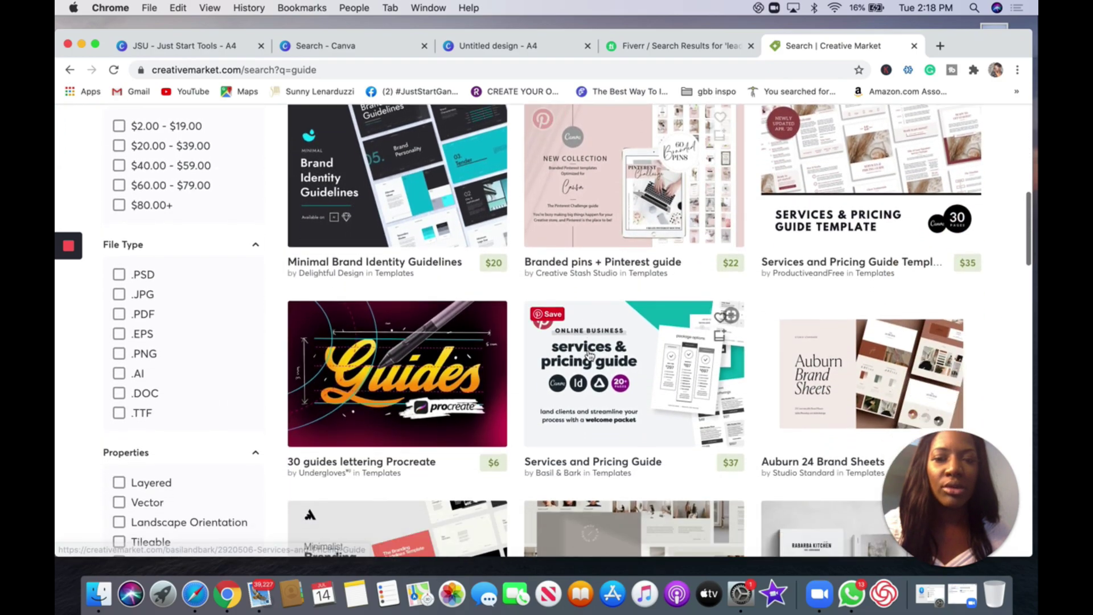
pyautogui.scroll(-2, 589, 356)
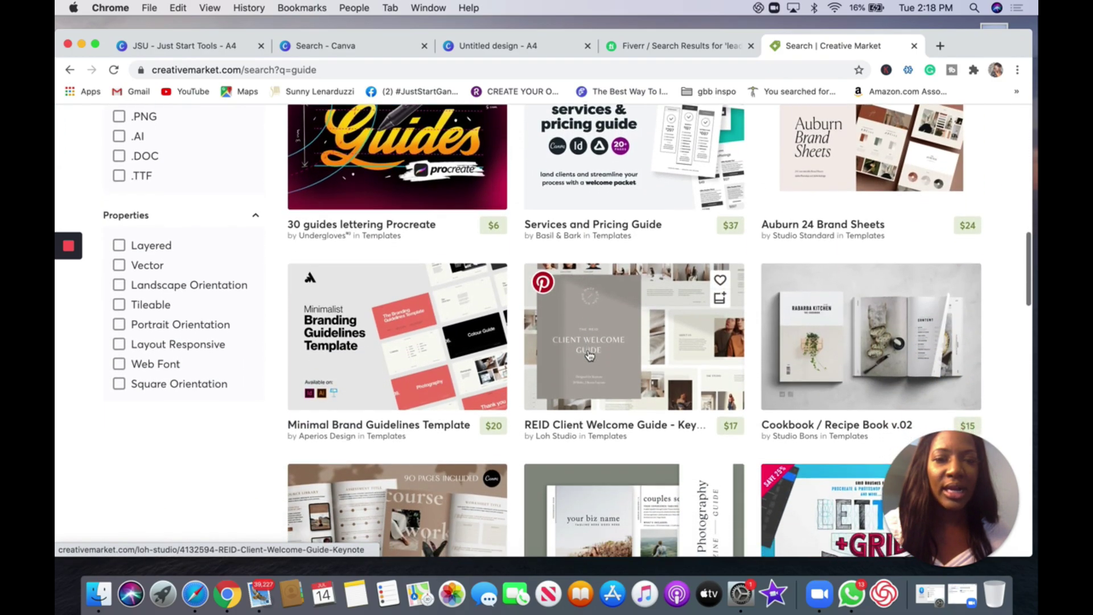
pyautogui.scroll(-3, 589, 355)
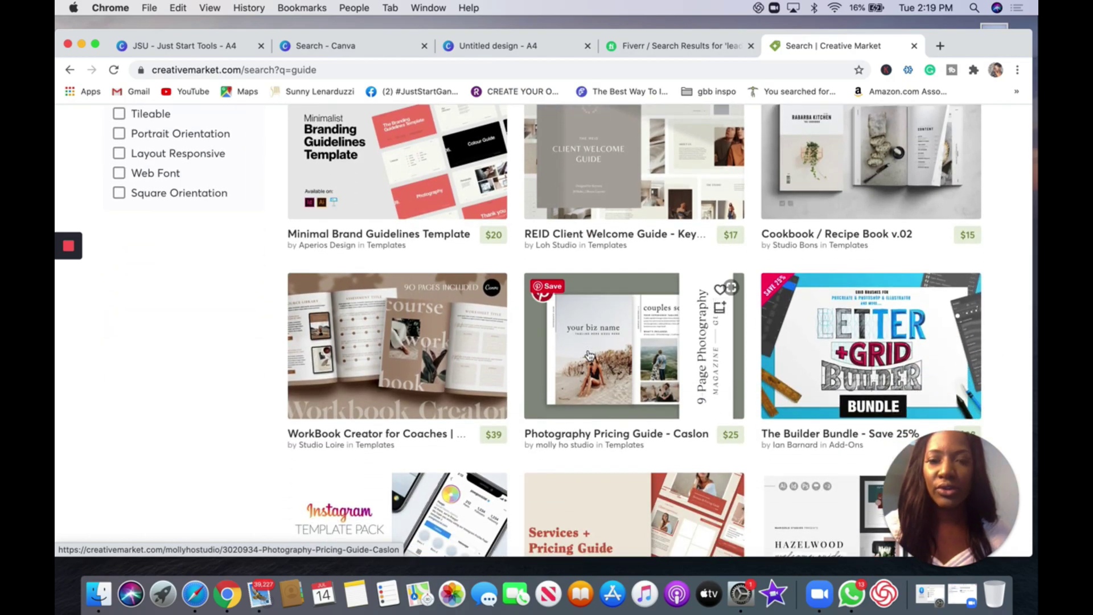
pyautogui.scroll(8, 589, 355)
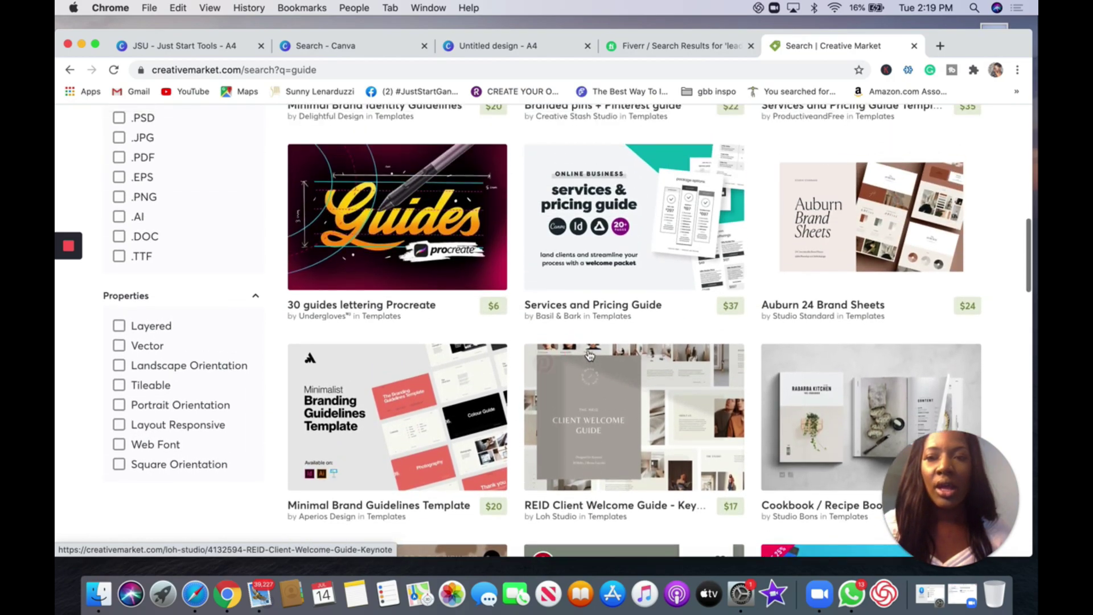
pyautogui.scroll(7, 590, 355)
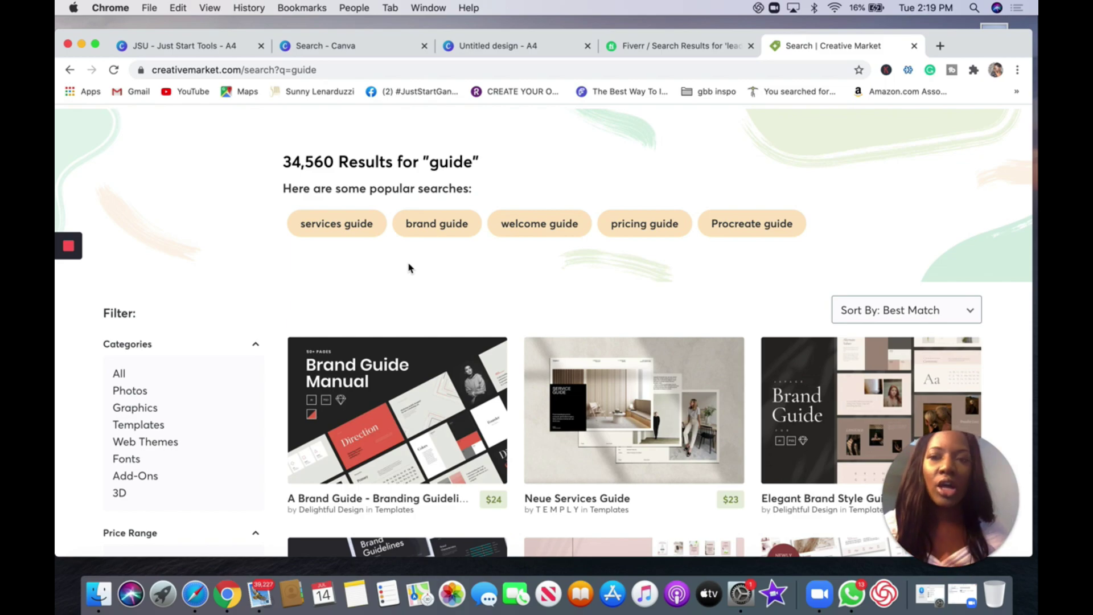
pyautogui.scroll(3, 409, 268)
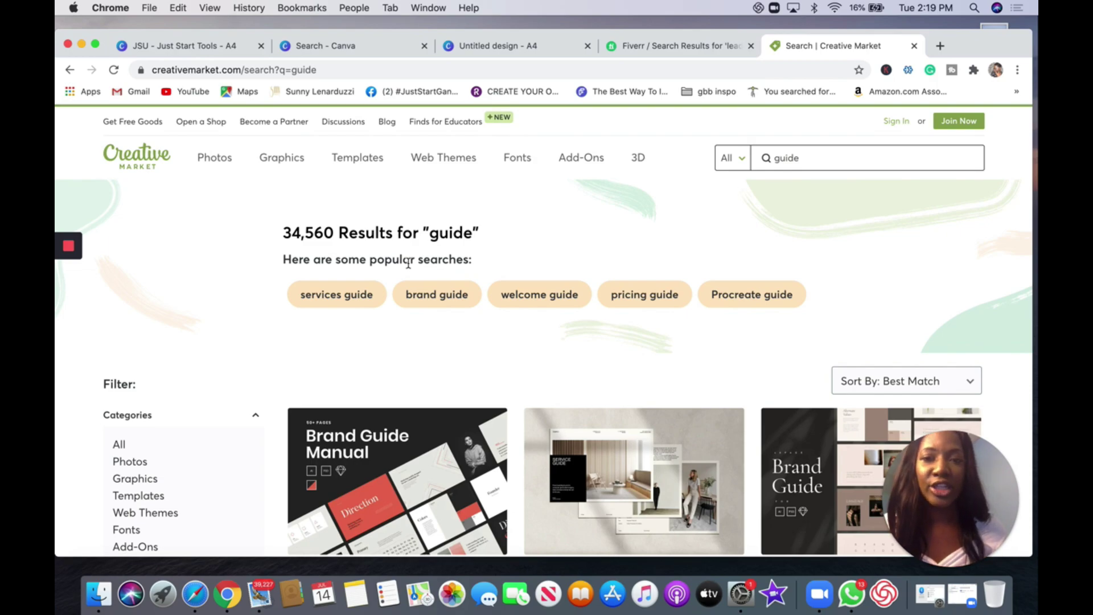
# - Show the Templates mega-menu in Creative Market's top navigation
pyautogui.moveTo(364, 169)
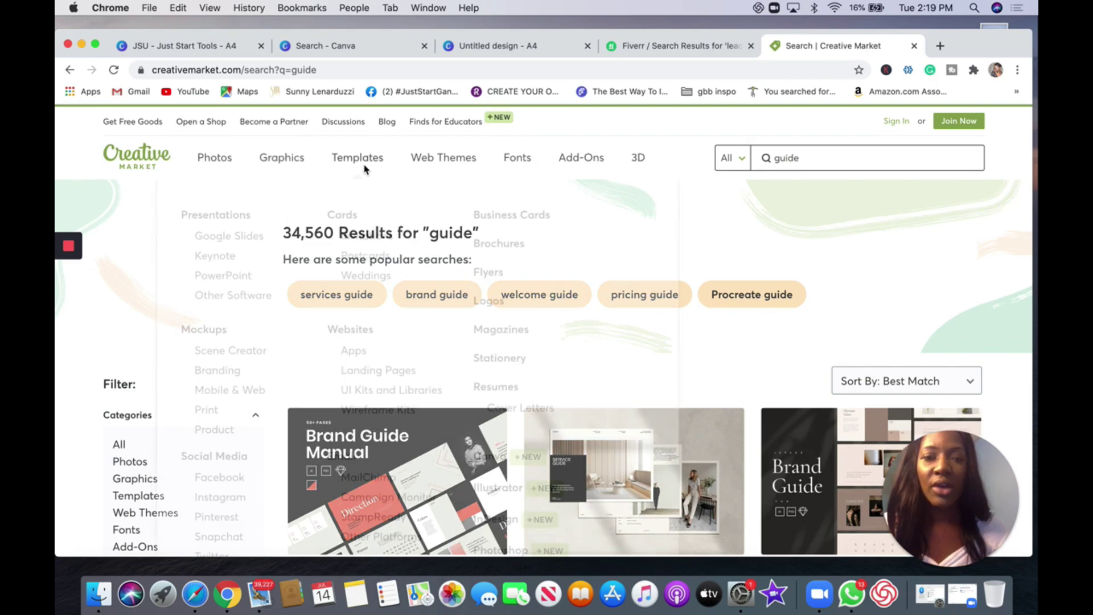